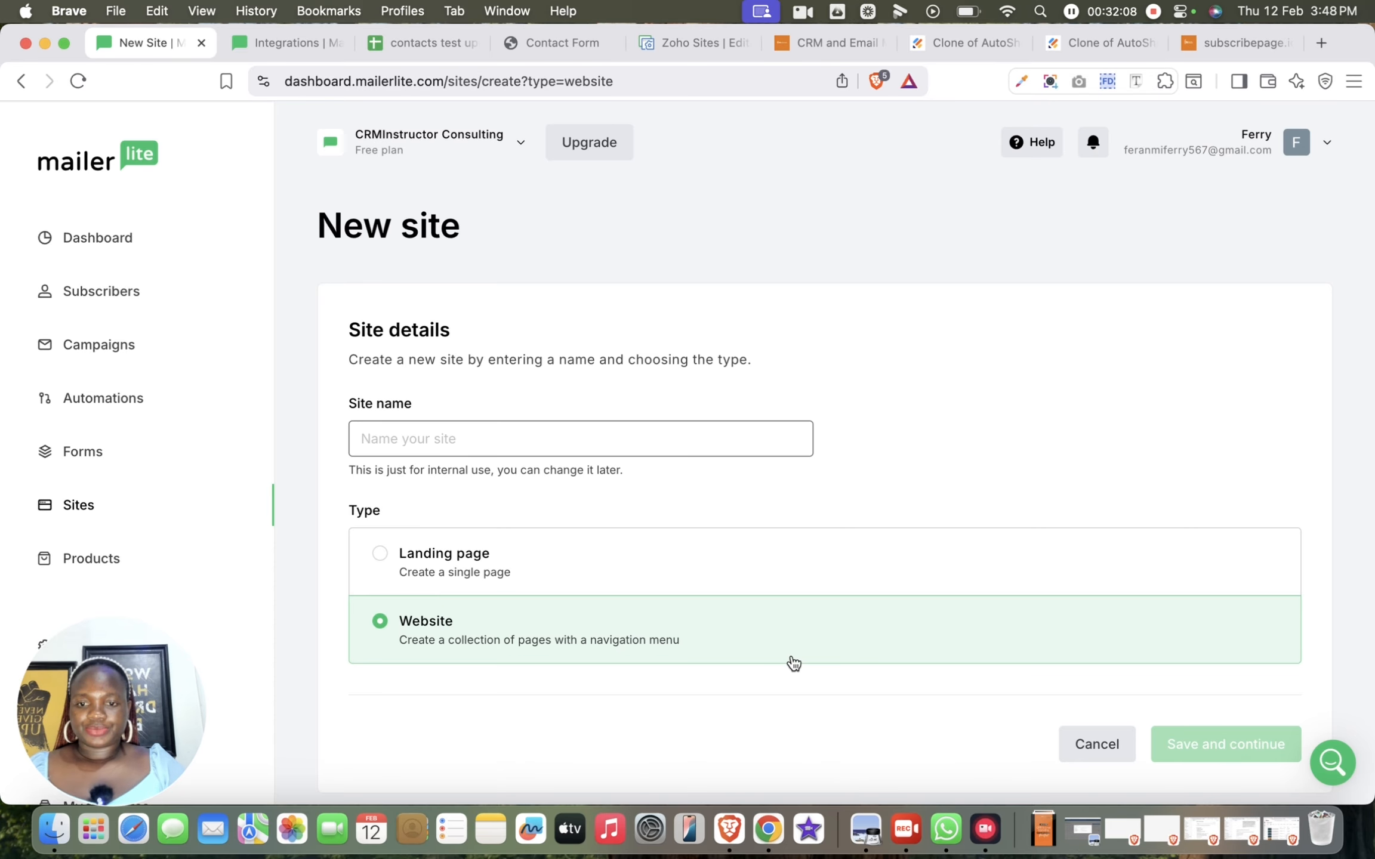
# Name the new site CRMInstructor Consulting, keep its type as Website, and save the site details
pyautogui.click(621, 433)
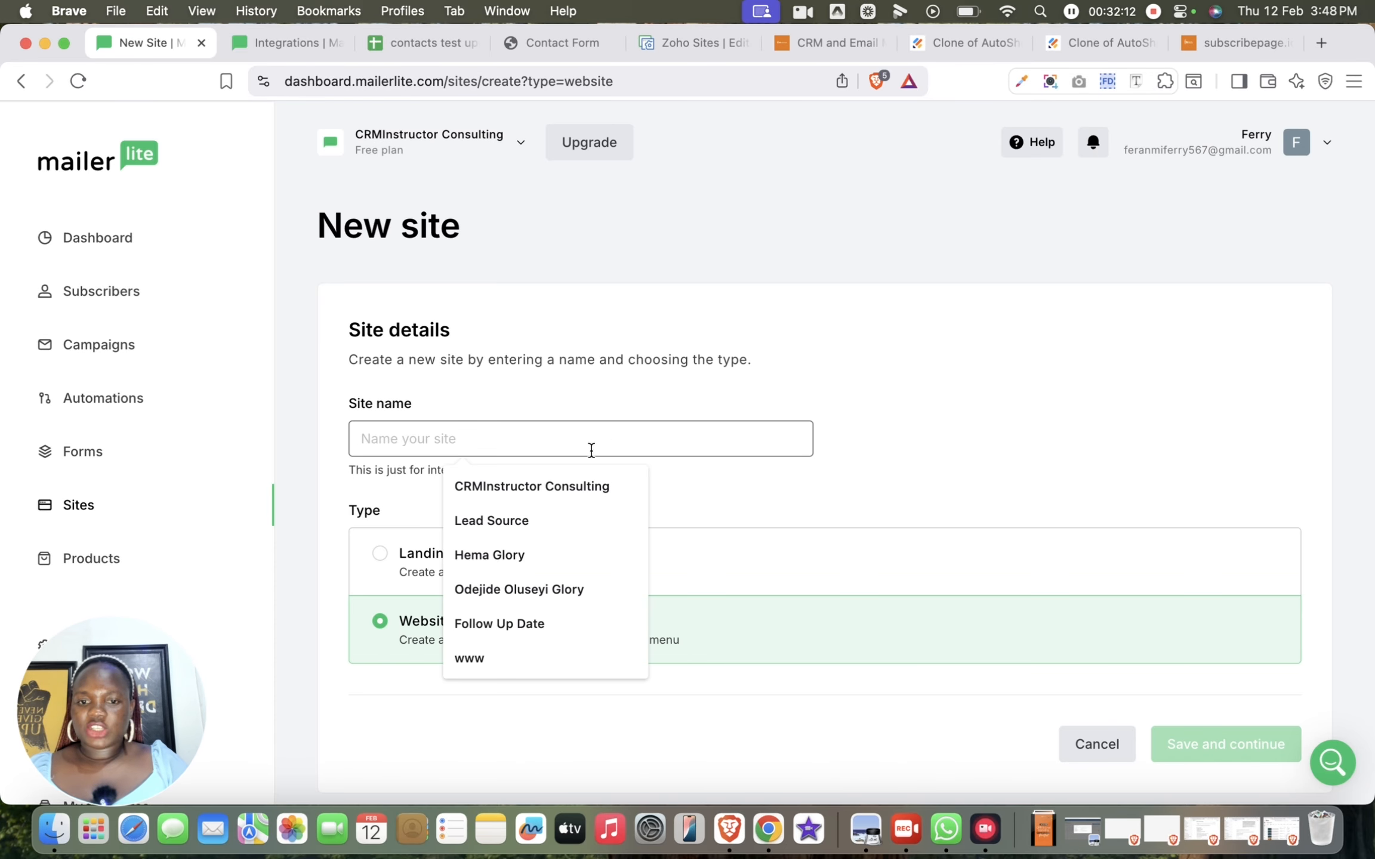
pyautogui.click(559, 481)
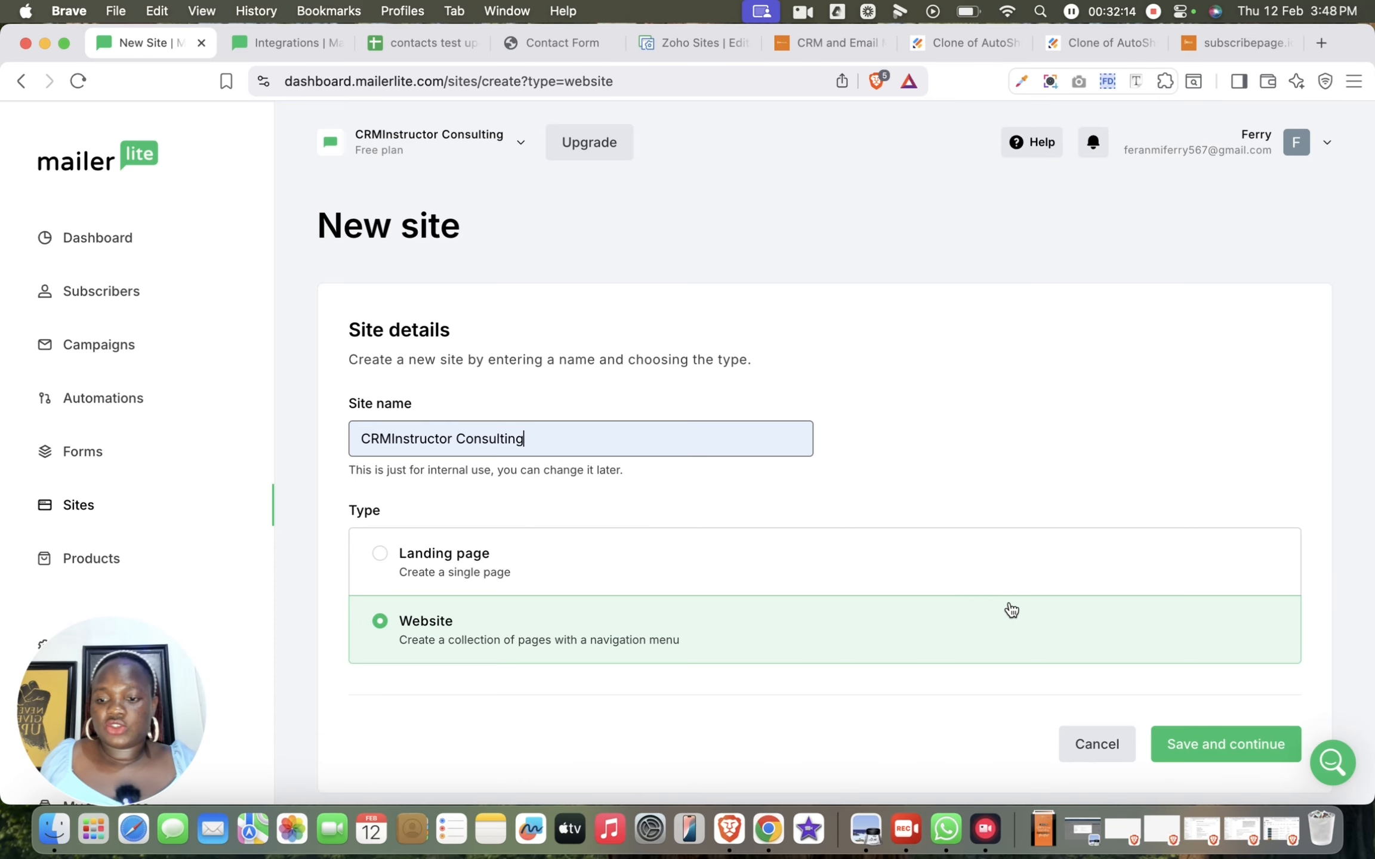
pyautogui.click(1221, 747)
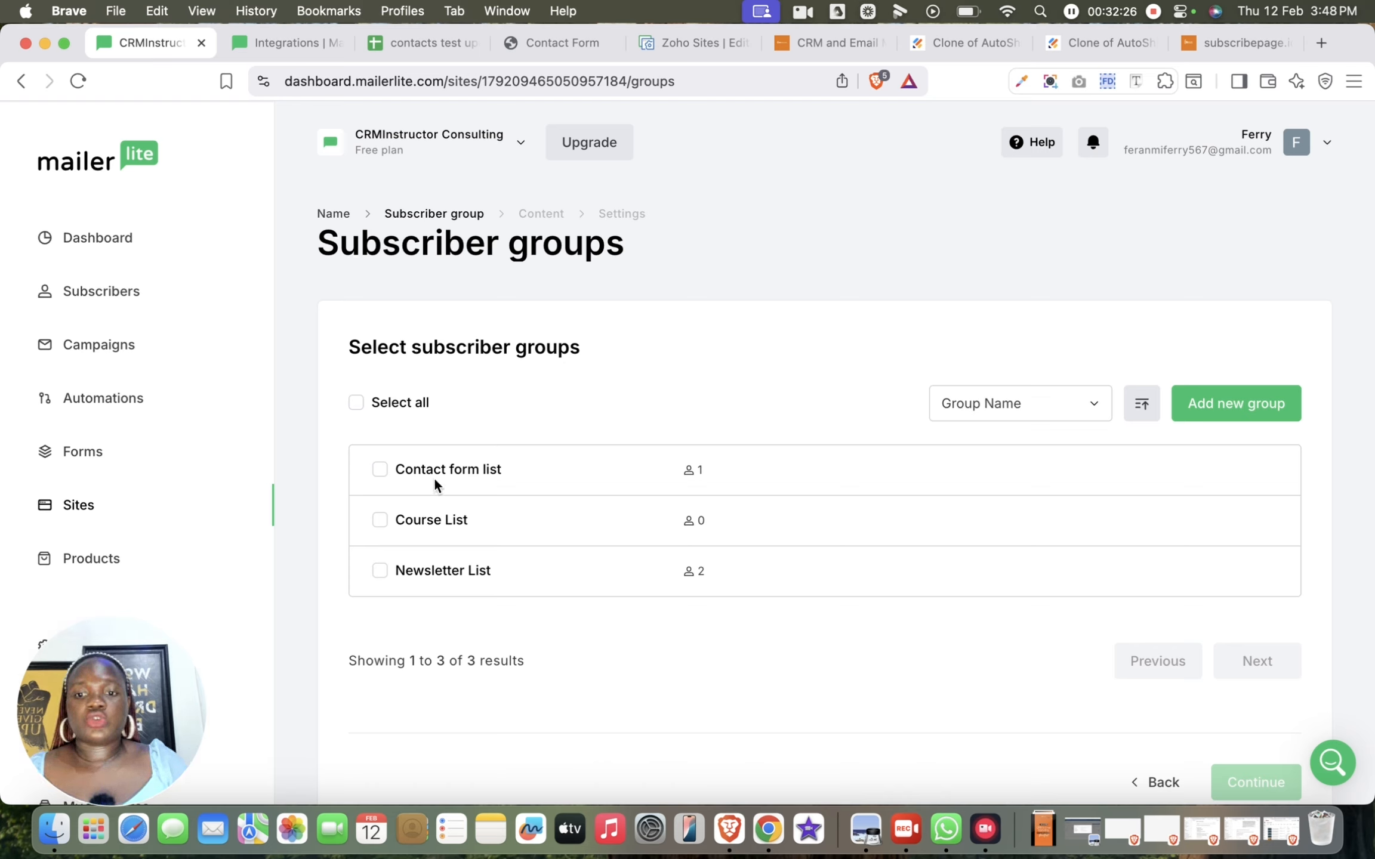
# Assign the Contact form list subscriber group to the site and start the website from scratch
pyautogui.click(379, 469)
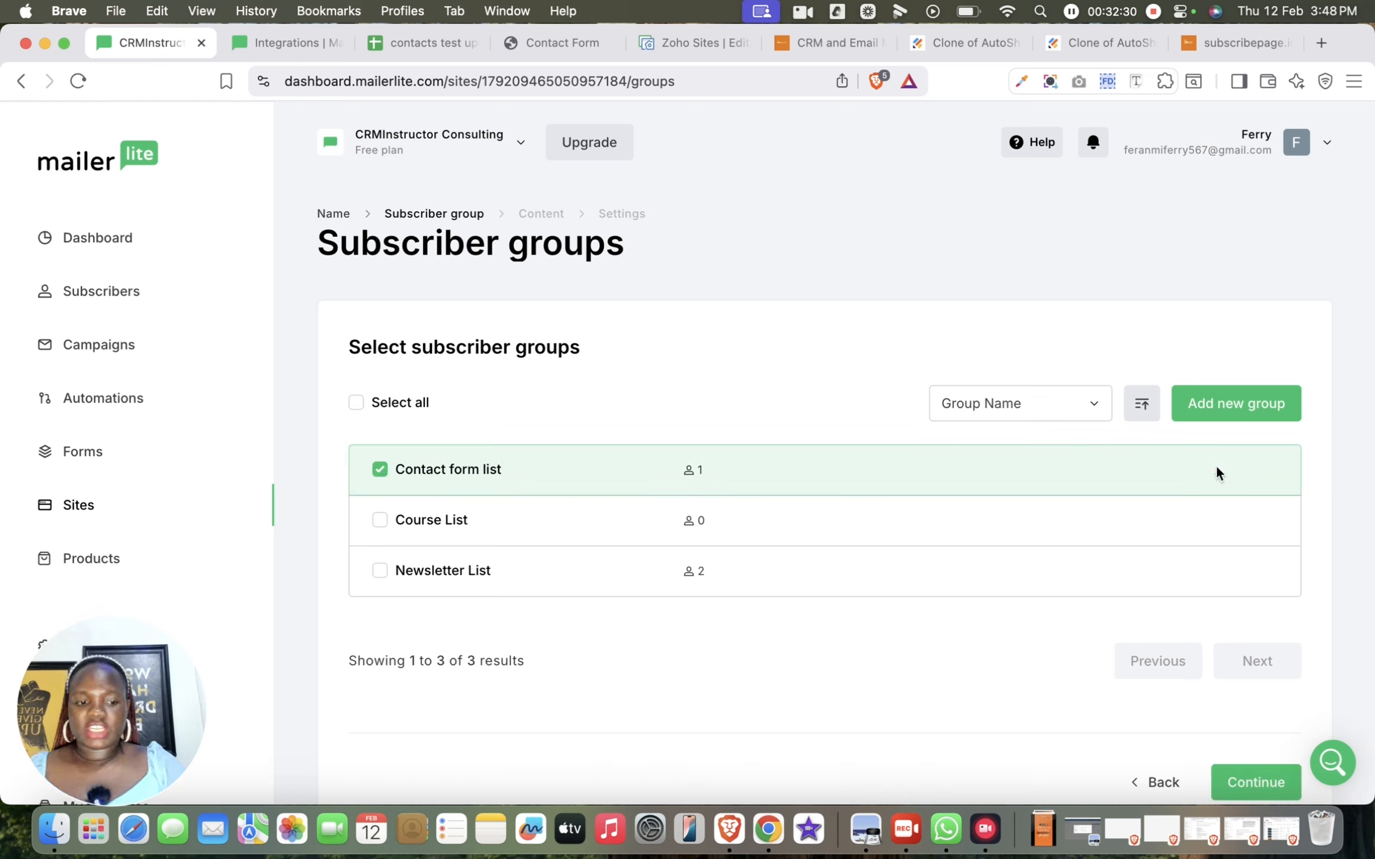
pyautogui.click(1253, 783)
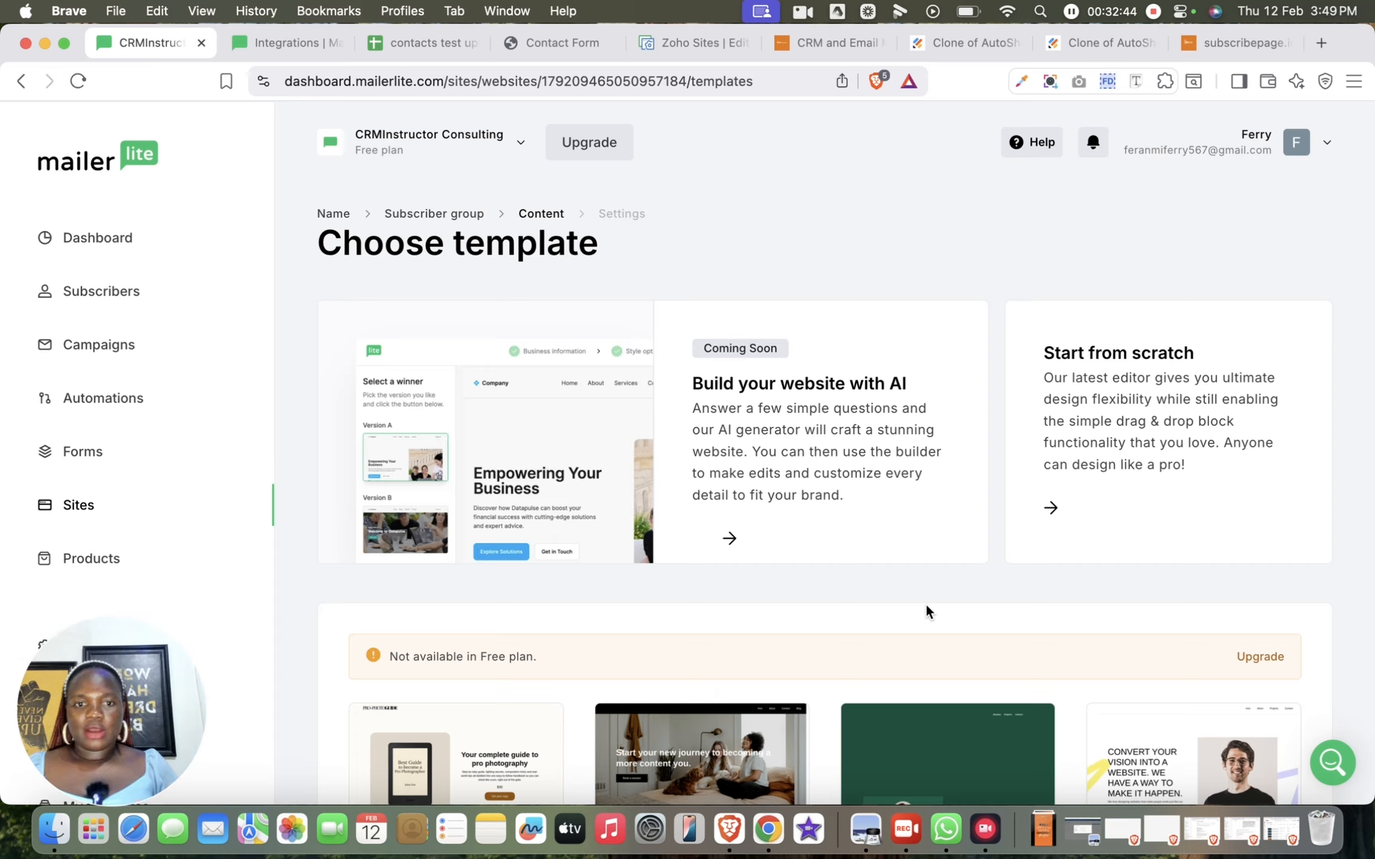
pyautogui.click(1115, 379)
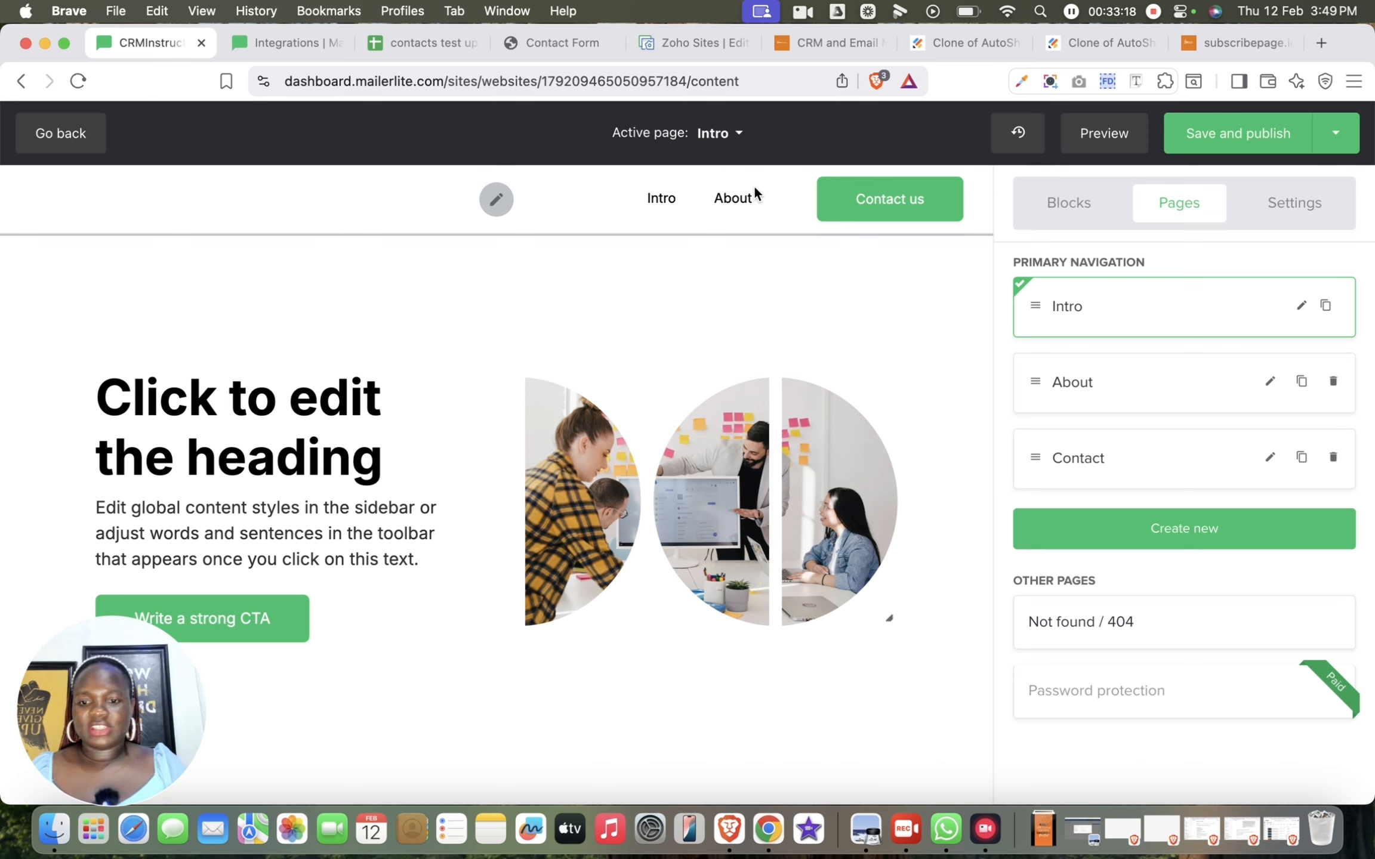
# Look through the Intro page's default sections and open the header's content settings
pyautogui.scroll(-10, 552, 663)
pyautogui.scroll(-8, 552, 663)
pyautogui.scroll(9, 552, 664)
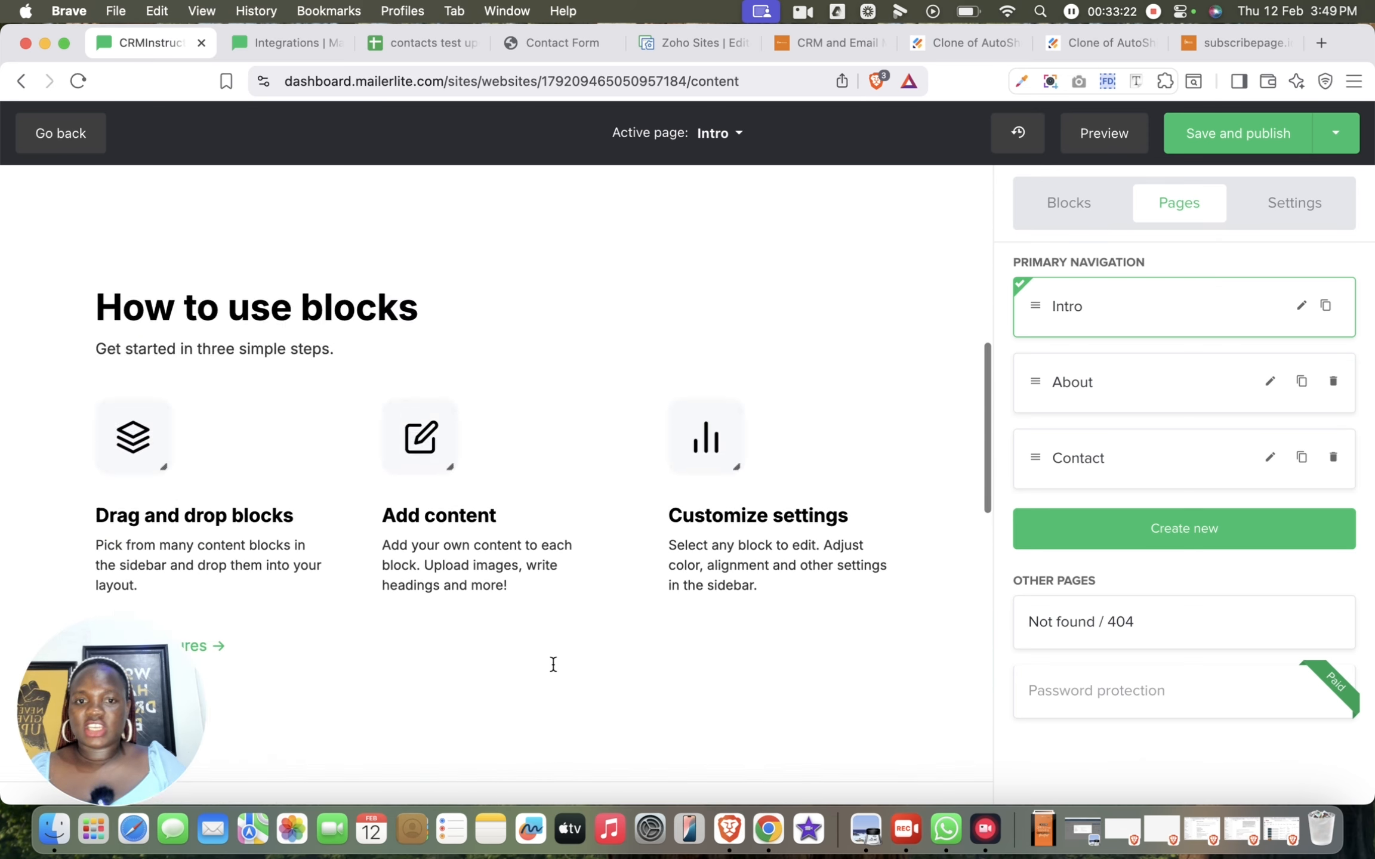
pyautogui.scroll(10, 553, 664)
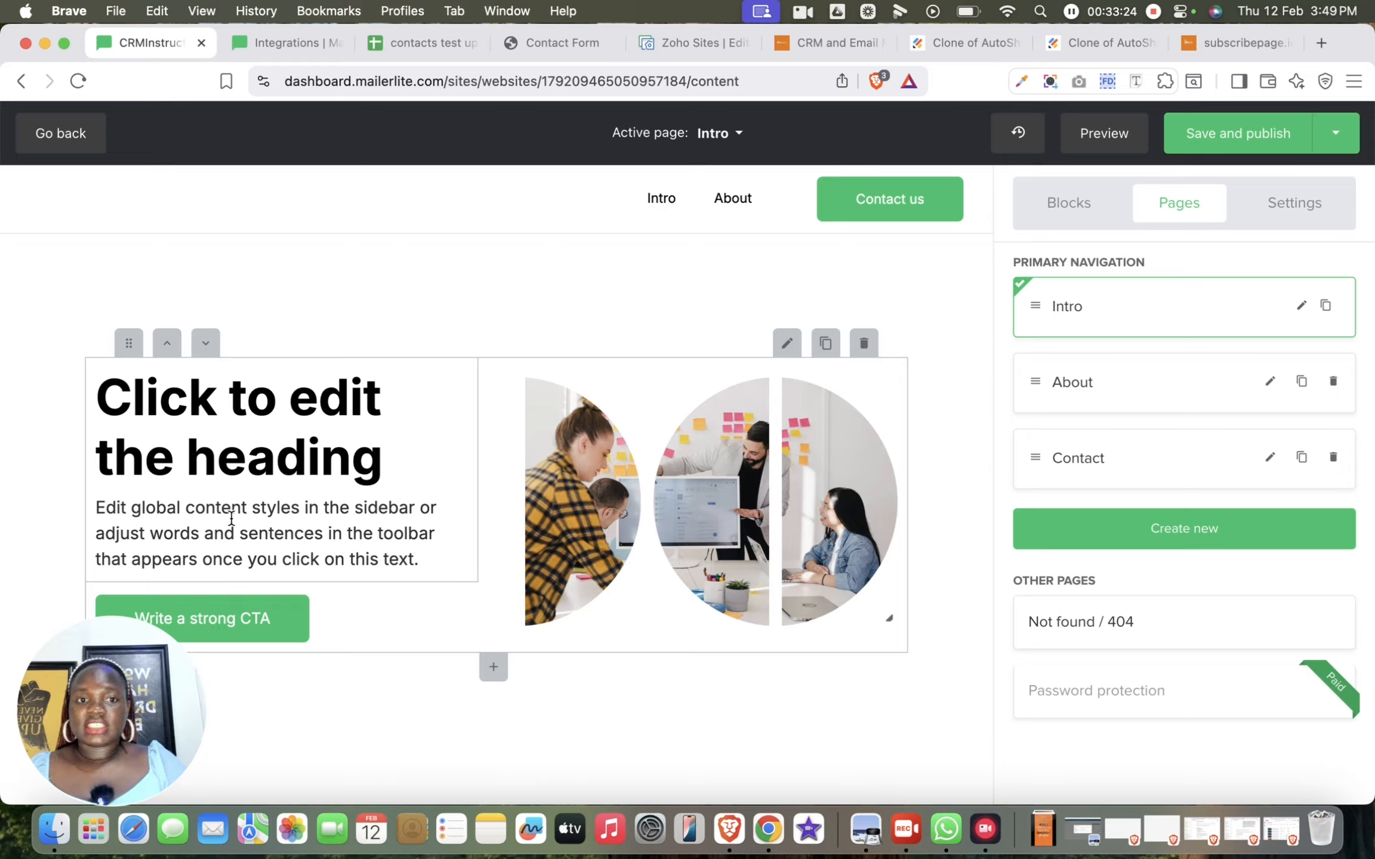
pyautogui.click(663, 203)
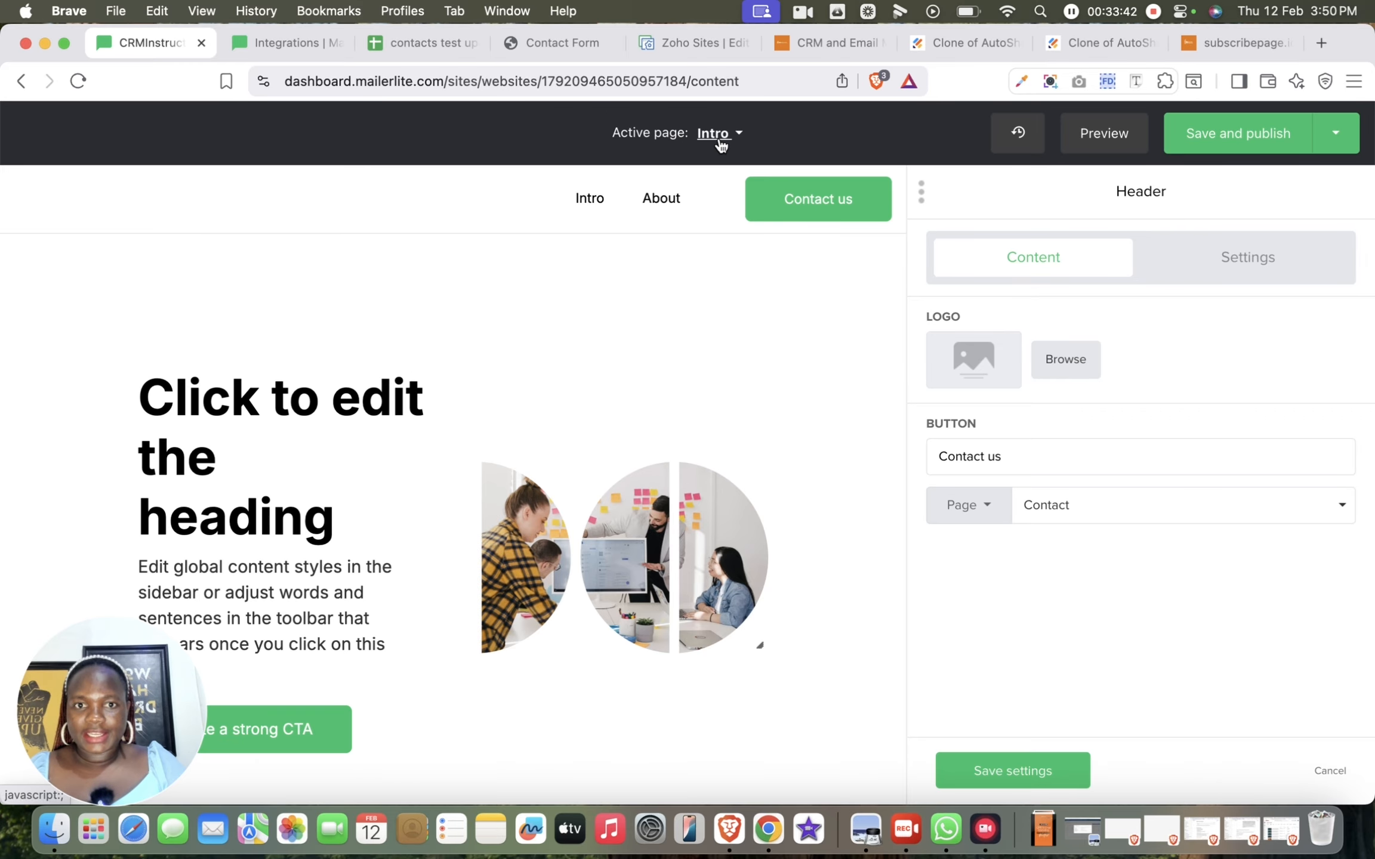
# Switch the active page to About and look through its sections down to the testimonial
pyautogui.click(718, 134)
pyautogui.click(734, 206)
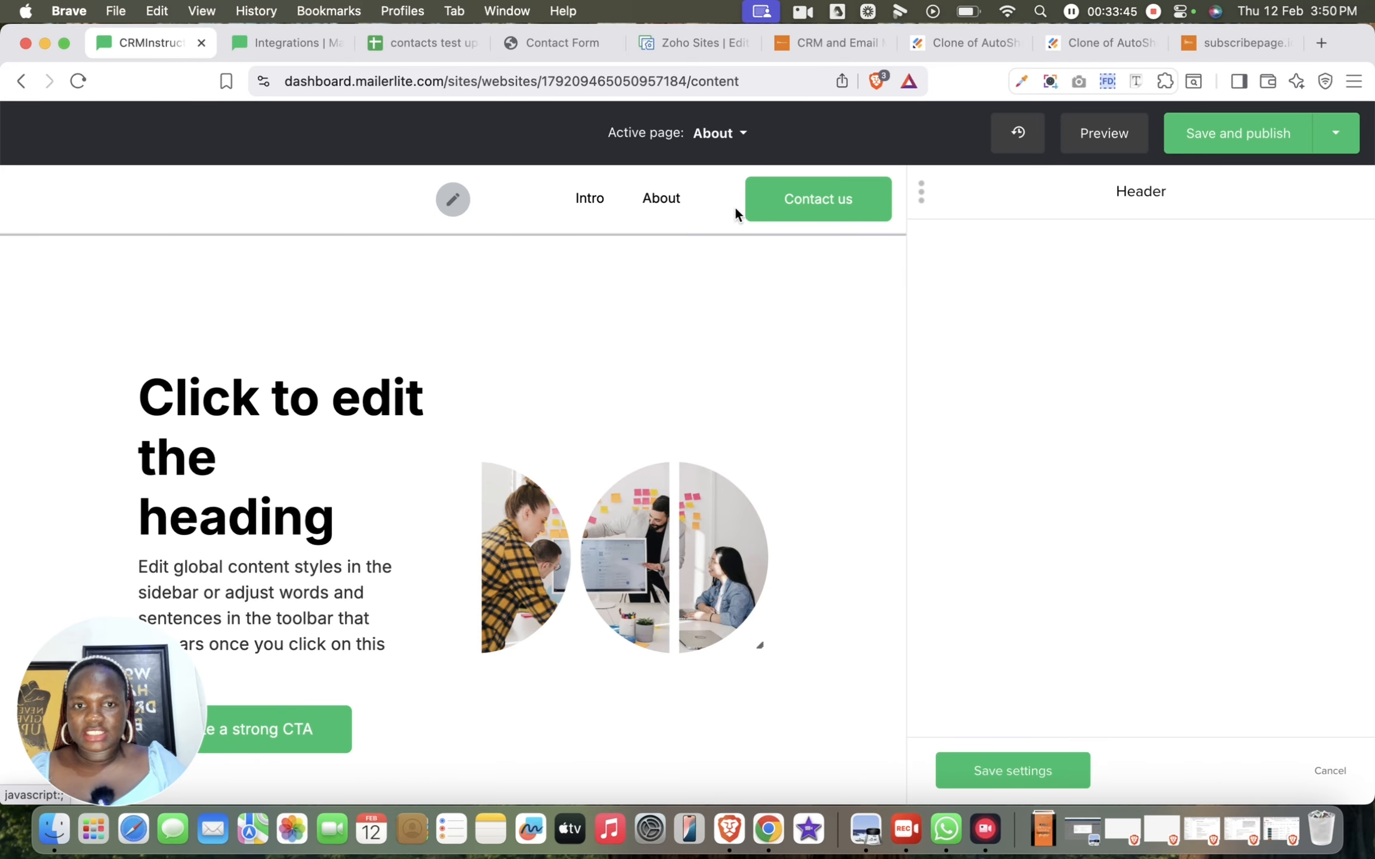
pyautogui.scroll(-1, 797, 513)
pyautogui.scroll(-15, 798, 517)
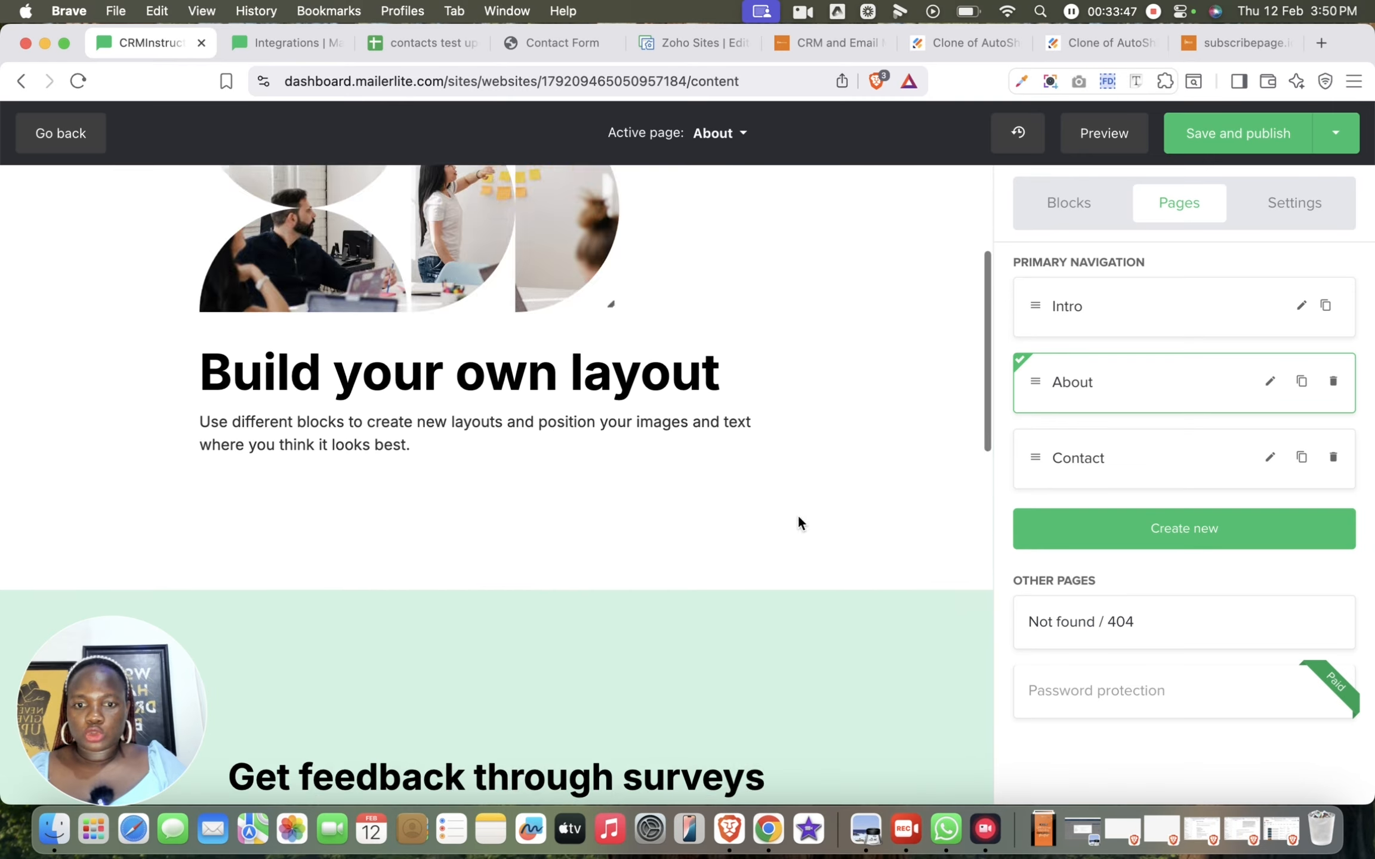
pyautogui.scroll(-2, 792, 533)
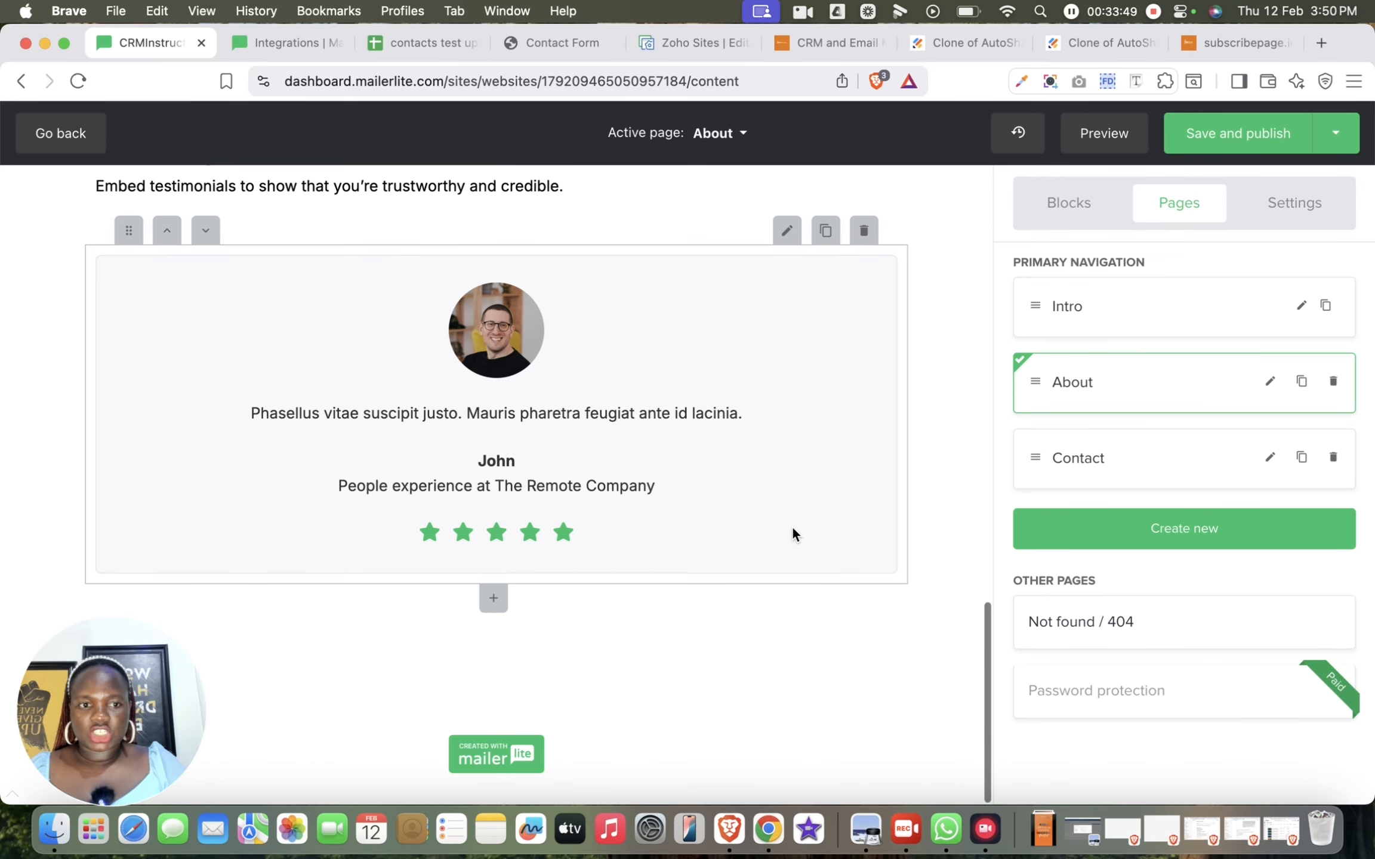
# Add a Testimonial with star ratings block below the "Build your own layout" section of the About page
pyautogui.click(1081, 205)
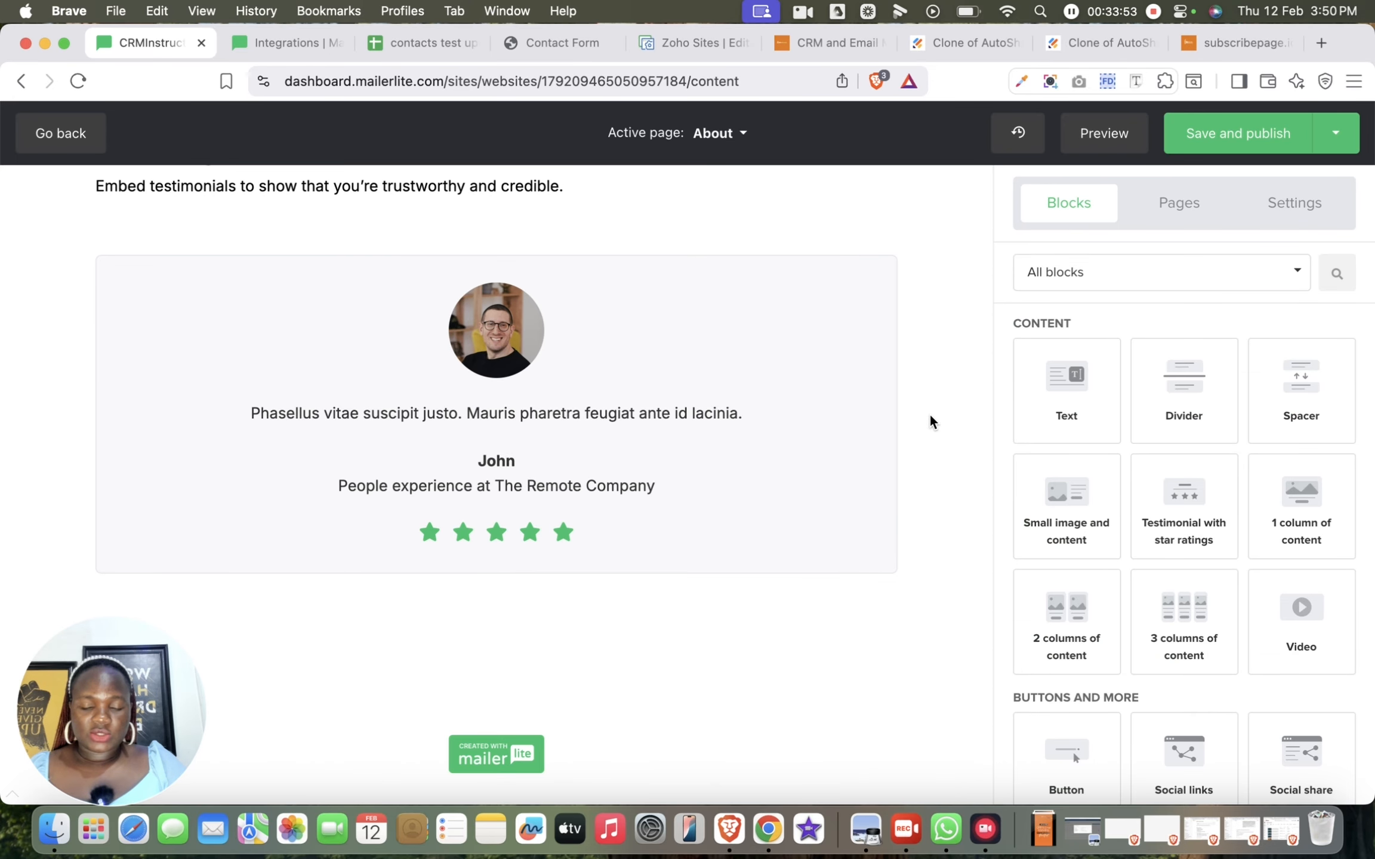
pyautogui.scroll(15, 930, 418)
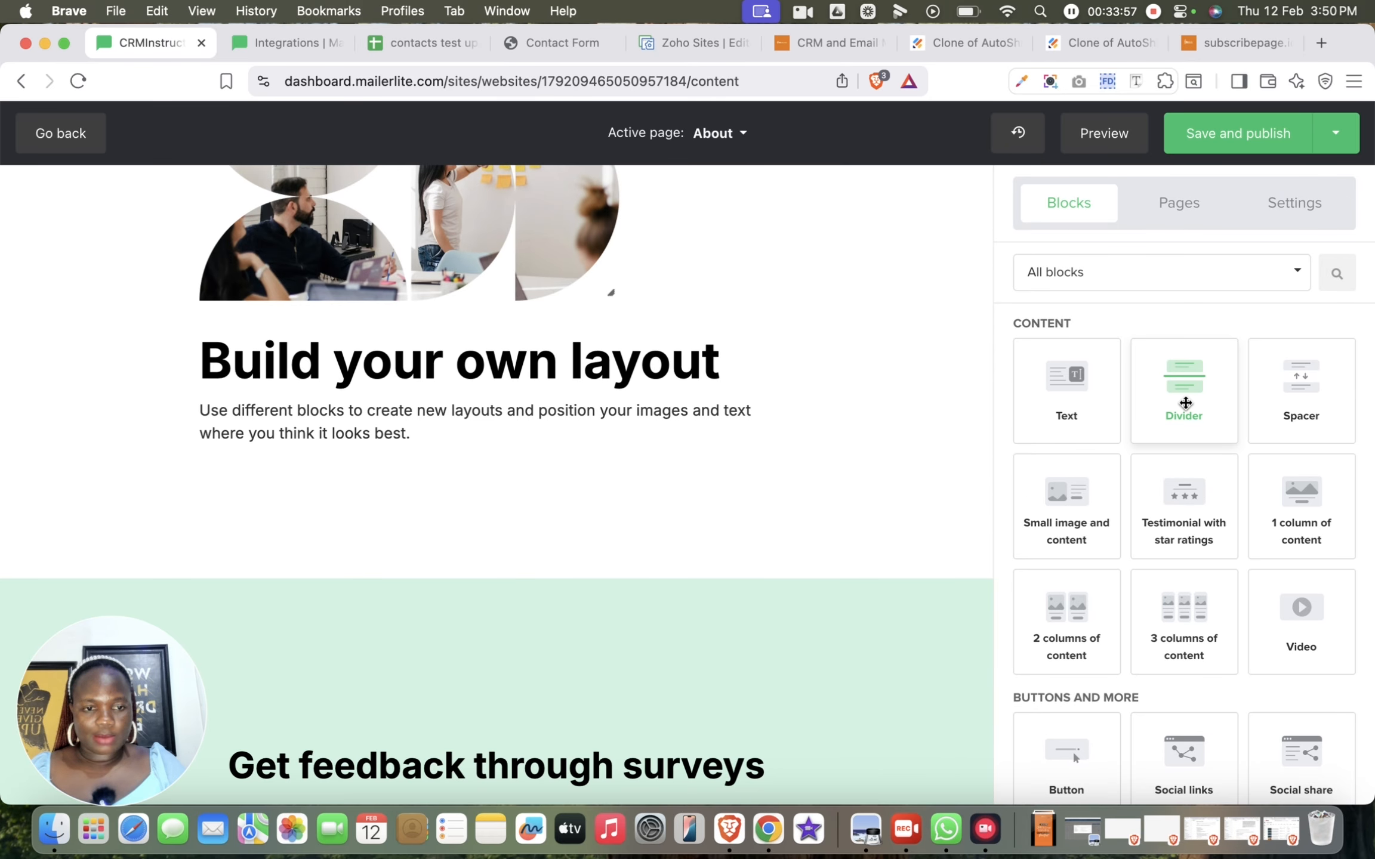
pyautogui.scroll(-3, 1188, 700)
pyautogui.moveTo(1193, 354); pyautogui.dragTo(685, 555)
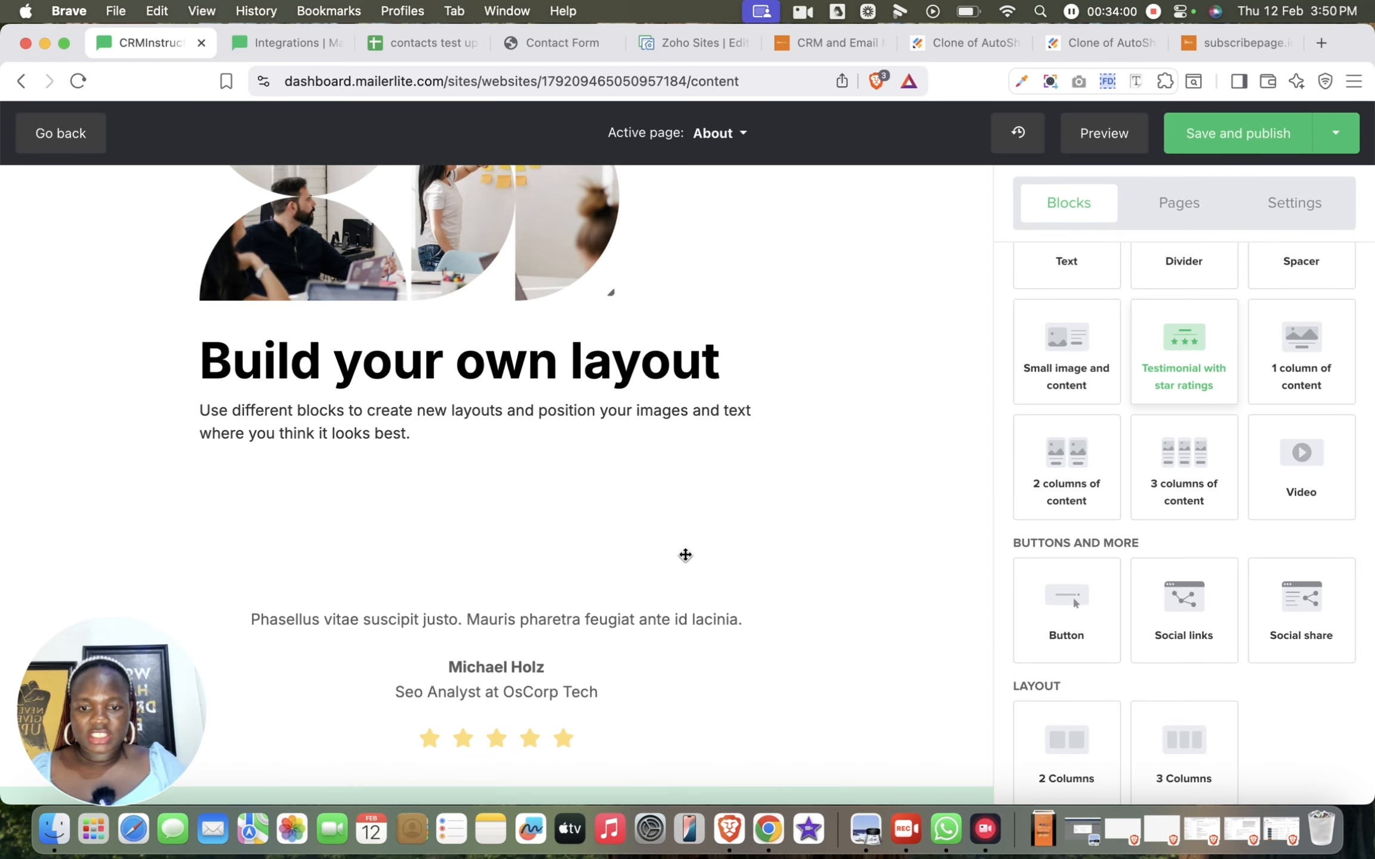
# Add an Image carousel block above the newly placed testimonial on the About page
pyautogui.scroll(-2, 685, 556)
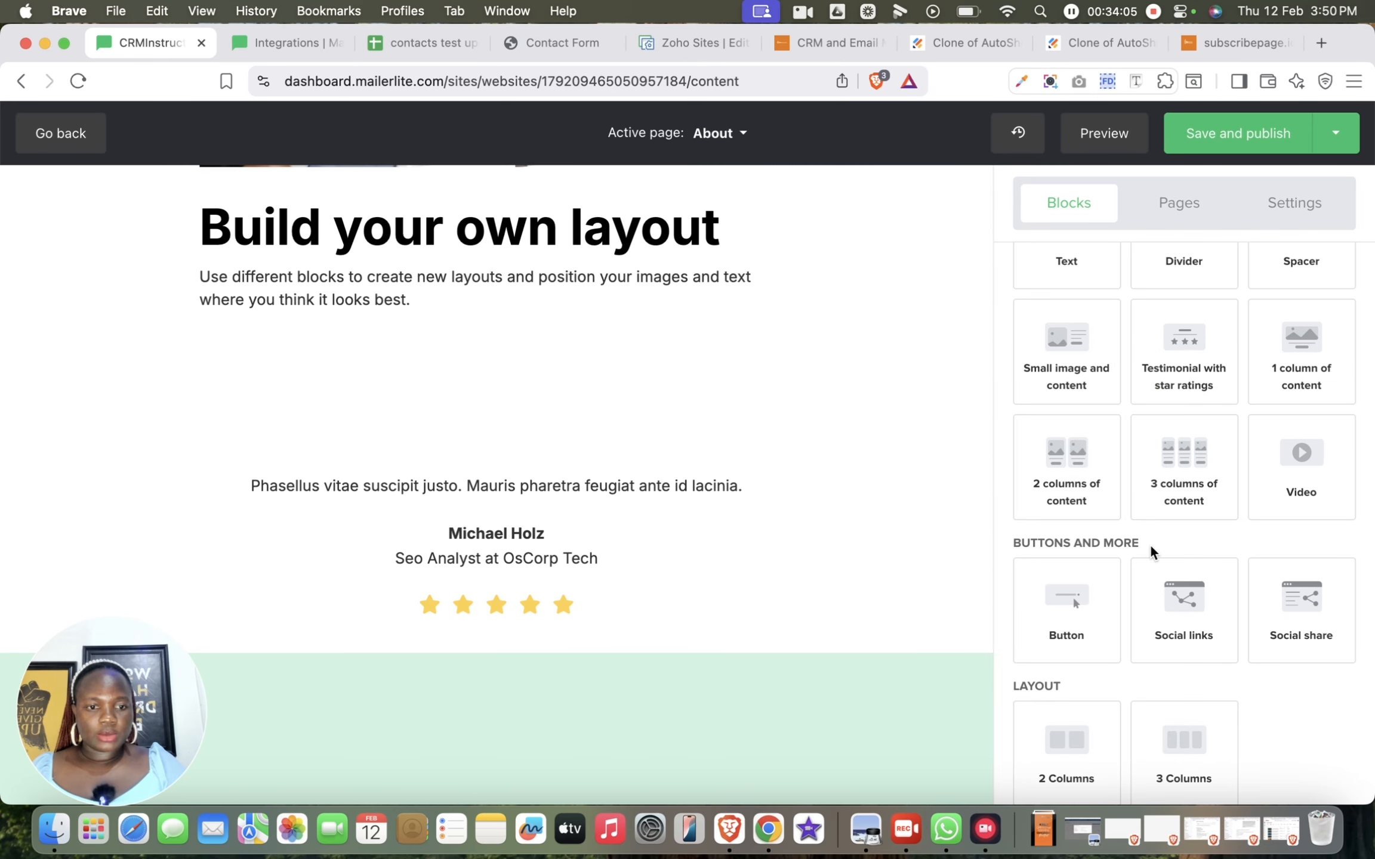
pyautogui.scroll(-6, 1151, 543)
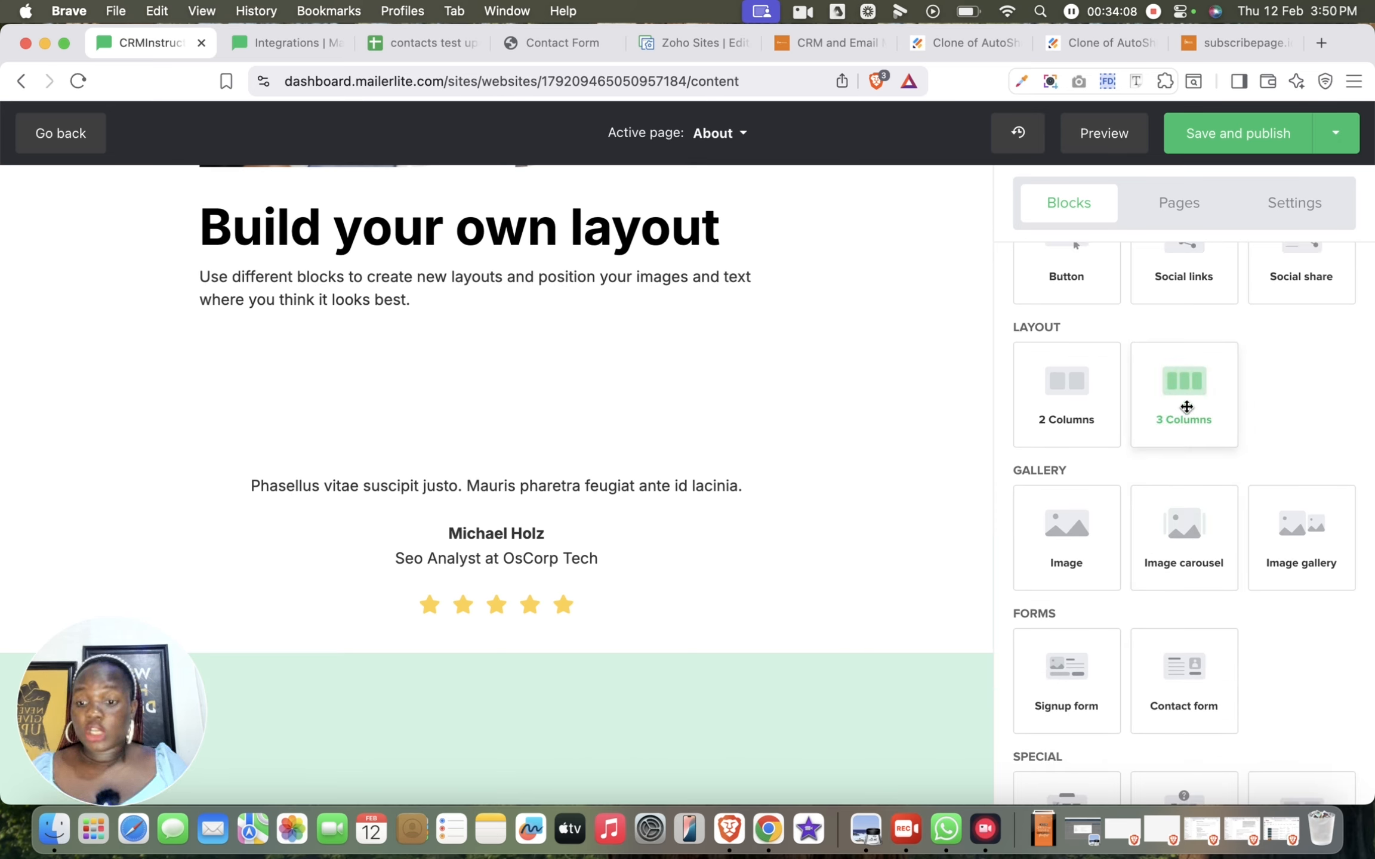
pyautogui.scroll(-2, 1186, 406)
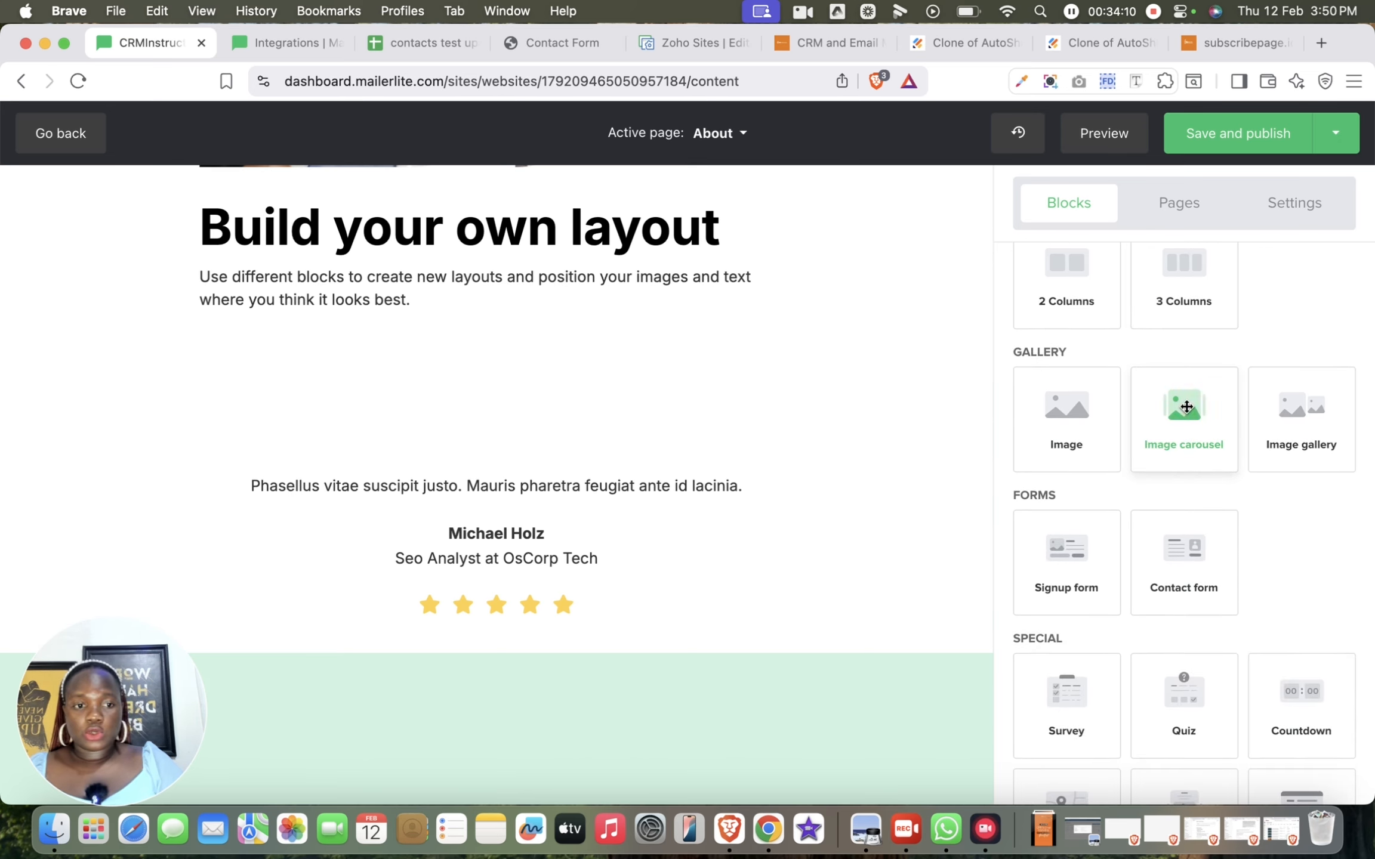
pyautogui.moveTo(1197, 430); pyautogui.dragTo(770, 393)
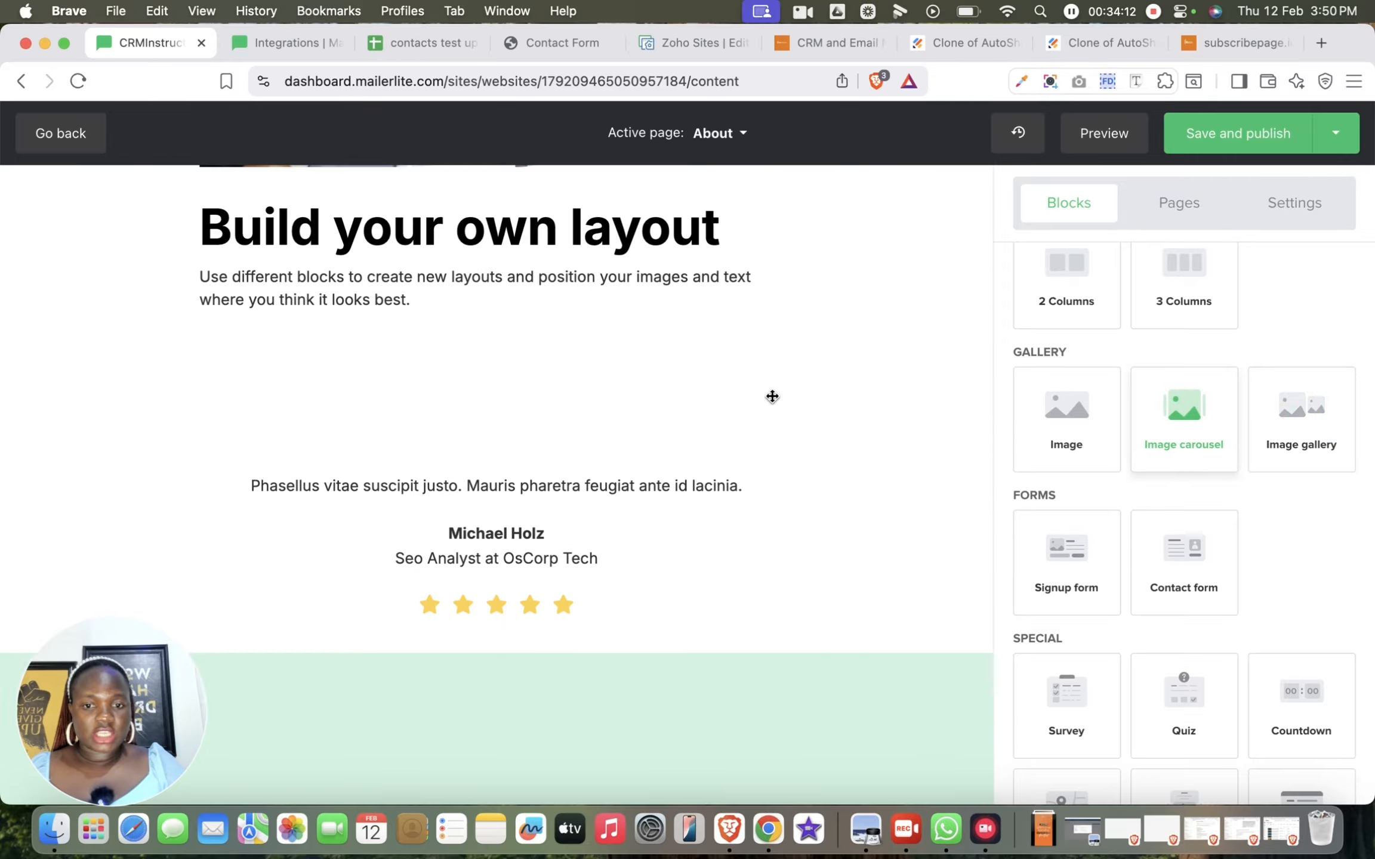
# Insert a Contact form block directly above the empty image carousel
pyautogui.scroll(-4, 1096, 558)
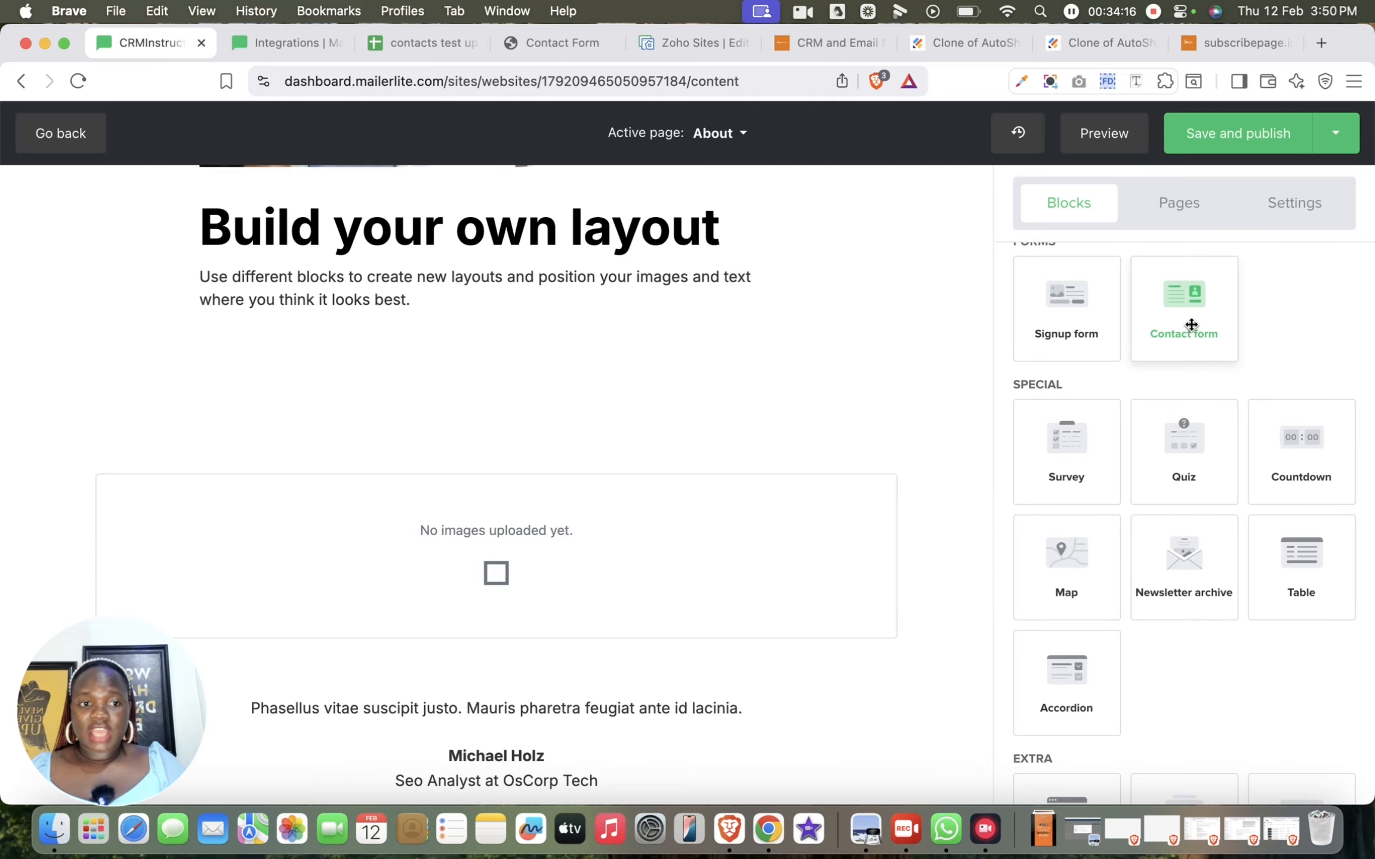
pyautogui.moveTo(1192, 324); pyautogui.dragTo(669, 389)
pyautogui.scroll(-2, 818, 676)
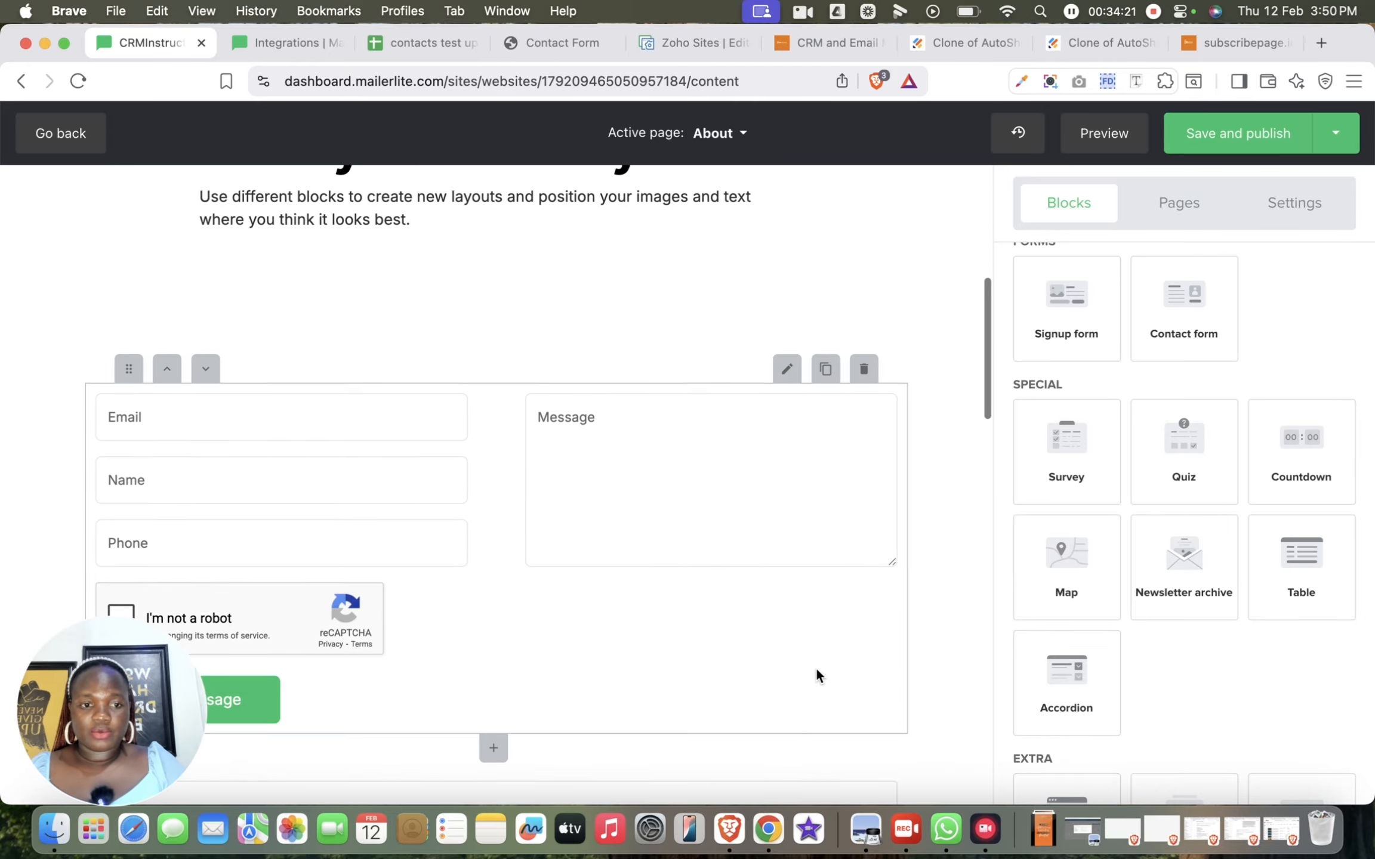
# Insert a Countdown block above the contact form on the About page
pyautogui.scroll(-2, 1085, 451)
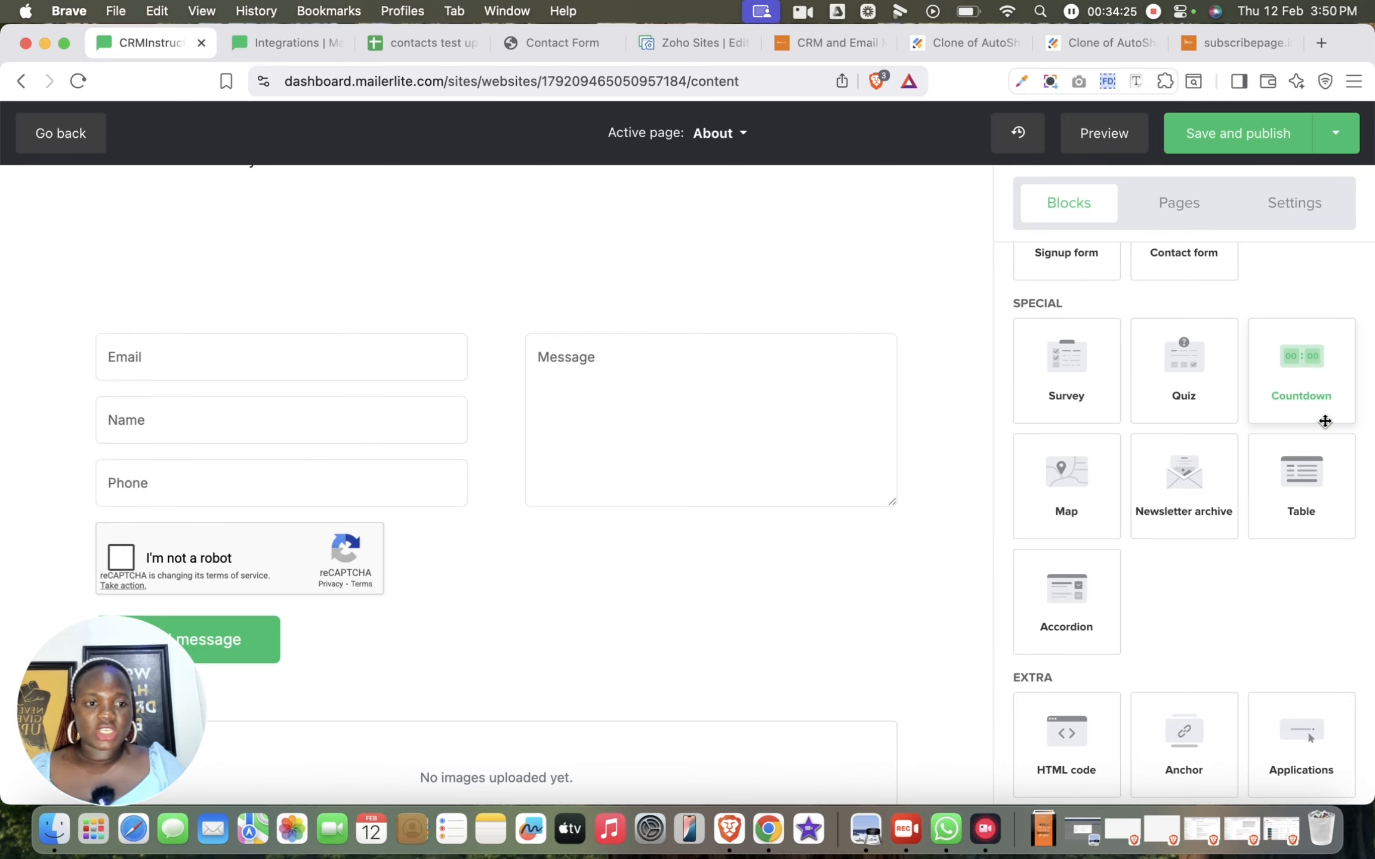
pyautogui.scroll(-2, 1313, 466)
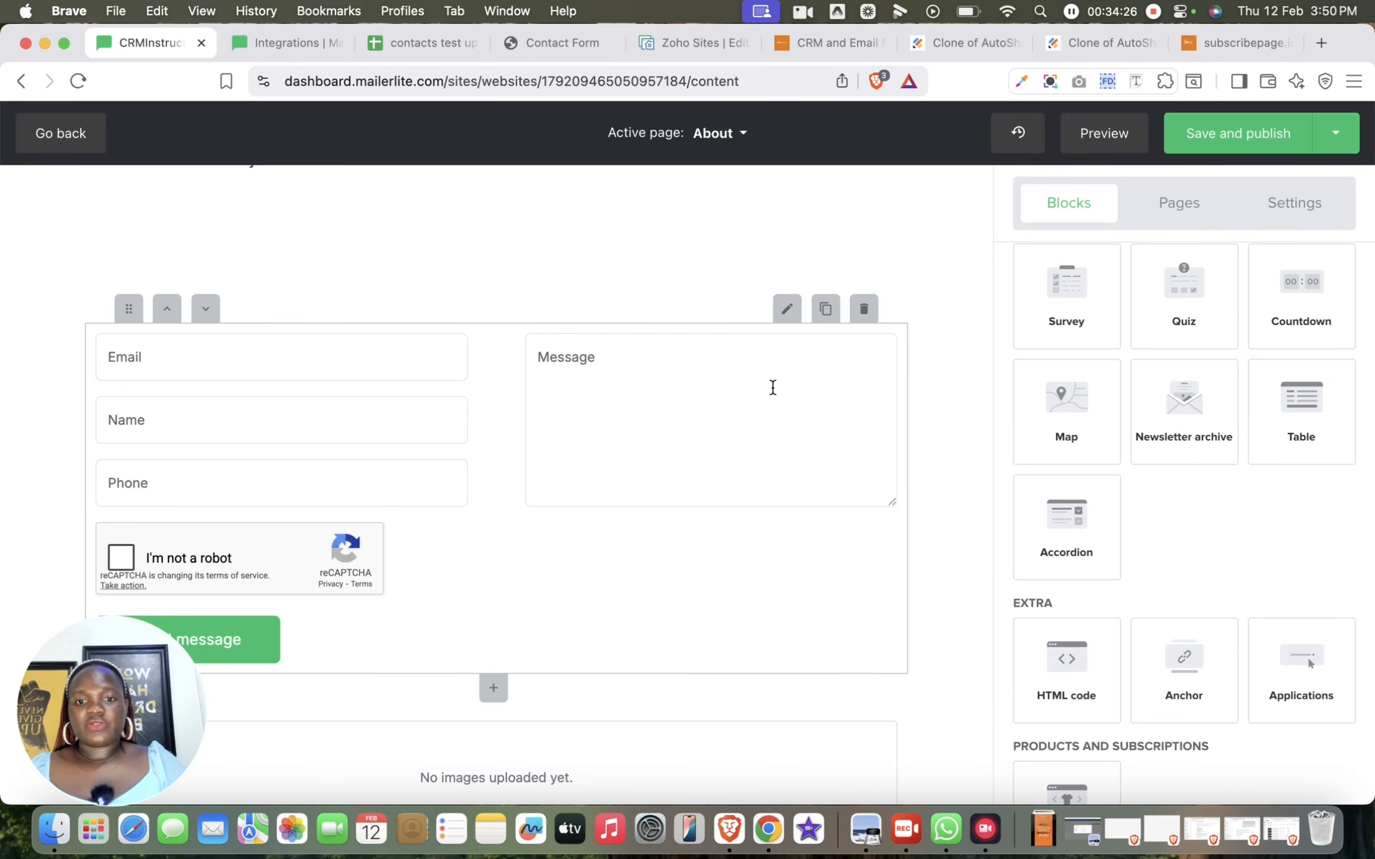
pyautogui.scroll(5, 772, 394)
pyautogui.moveTo(1293, 315); pyautogui.dragTo(615, 714)
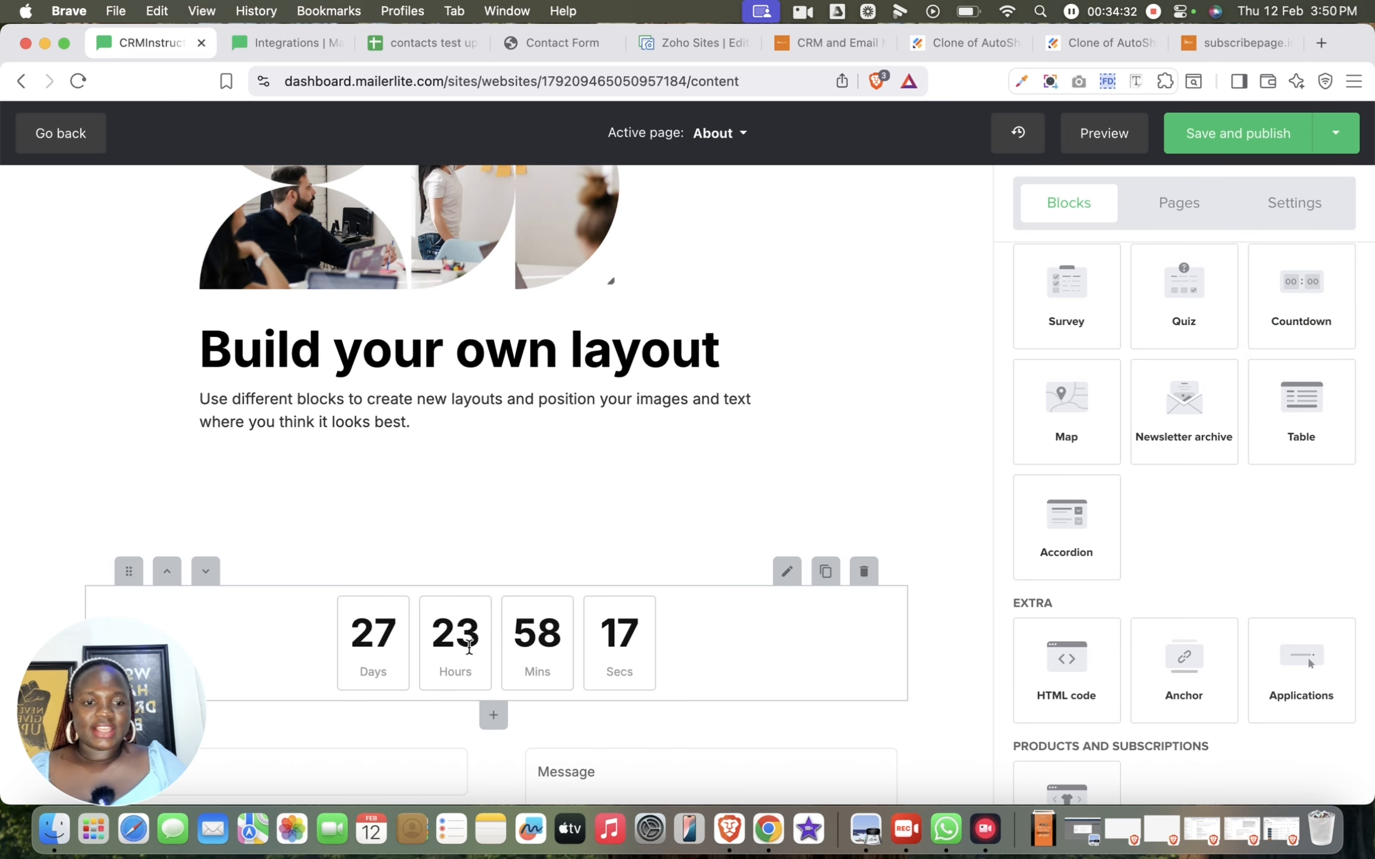
# Examine the countdown's unit labels and expiration date calendar, and save its settings with the defaults kept
pyautogui.click(786, 650)
pyautogui.click(979, 569)
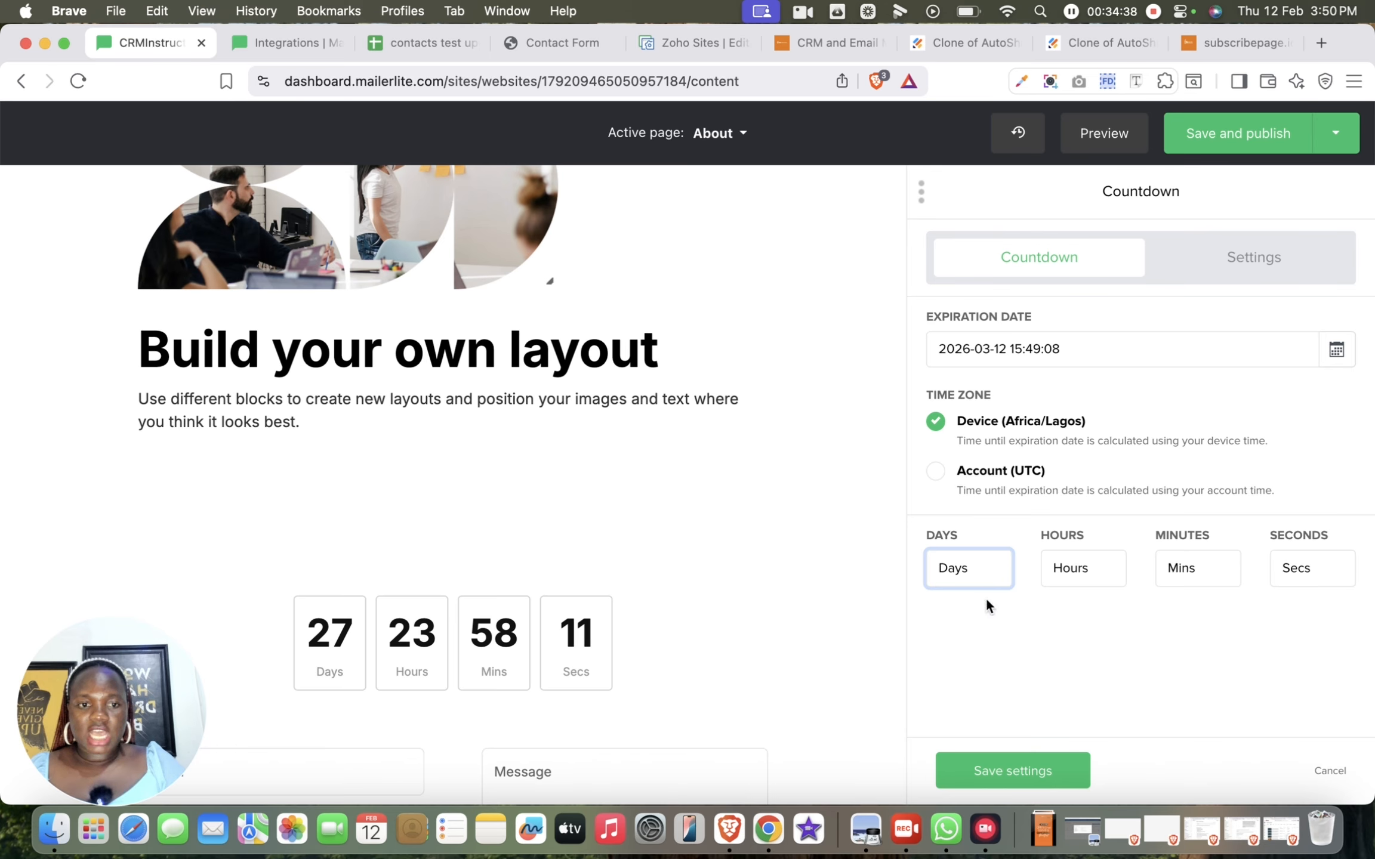
pyautogui.click(1101, 573)
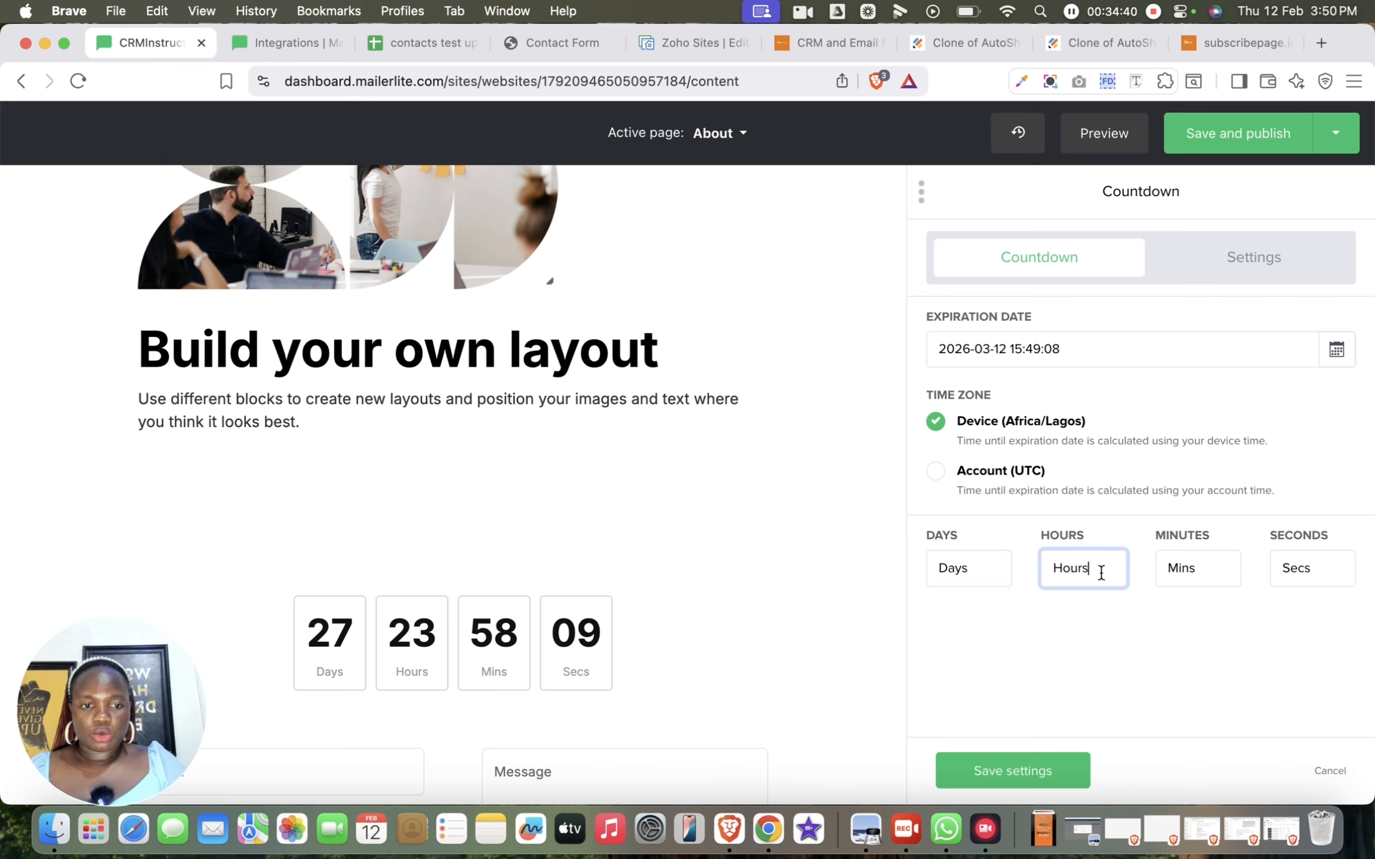
pyautogui.click(424, 640)
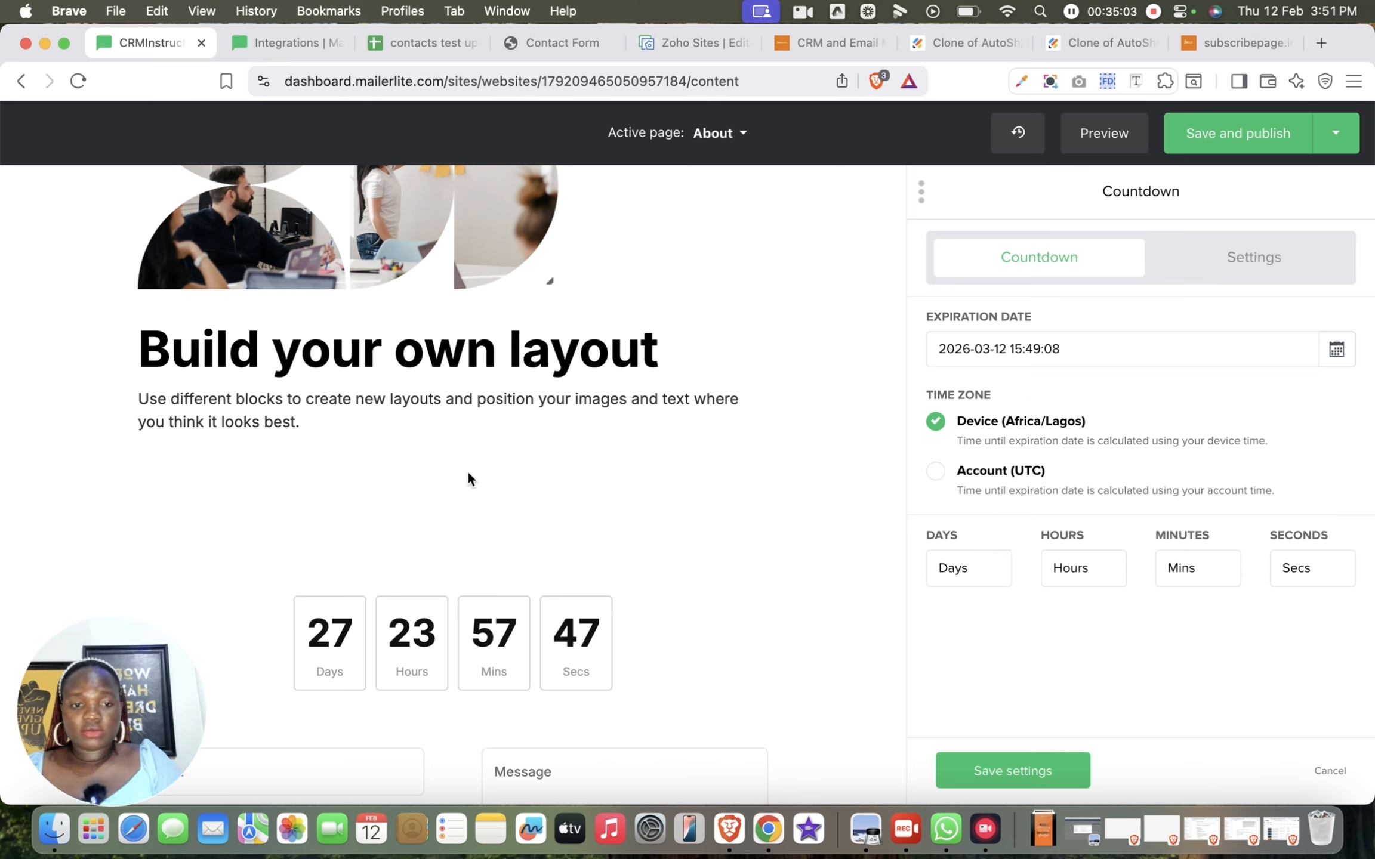
pyautogui.click(1125, 357)
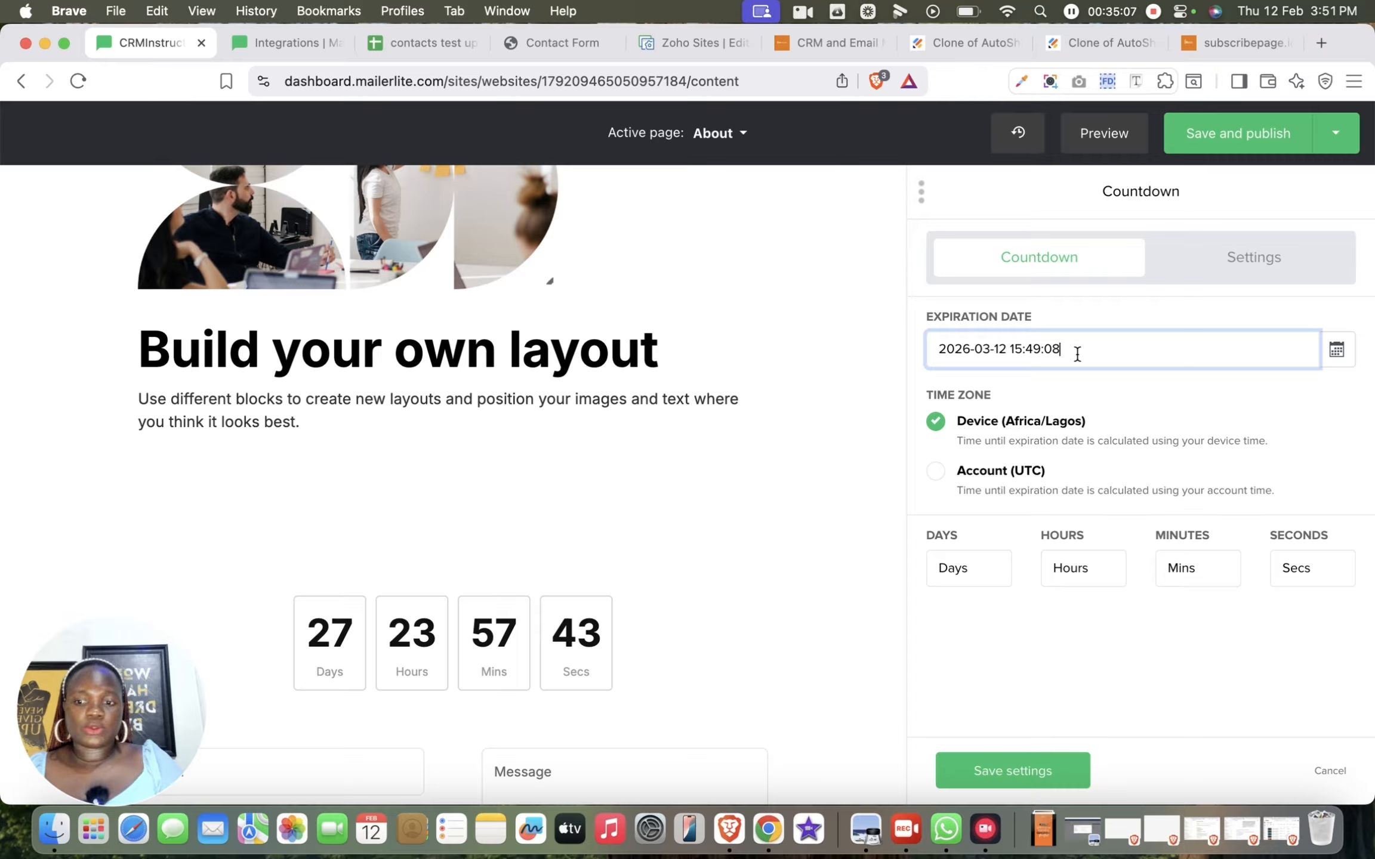
pyautogui.click(1041, 352)
pyautogui.click(1337, 350)
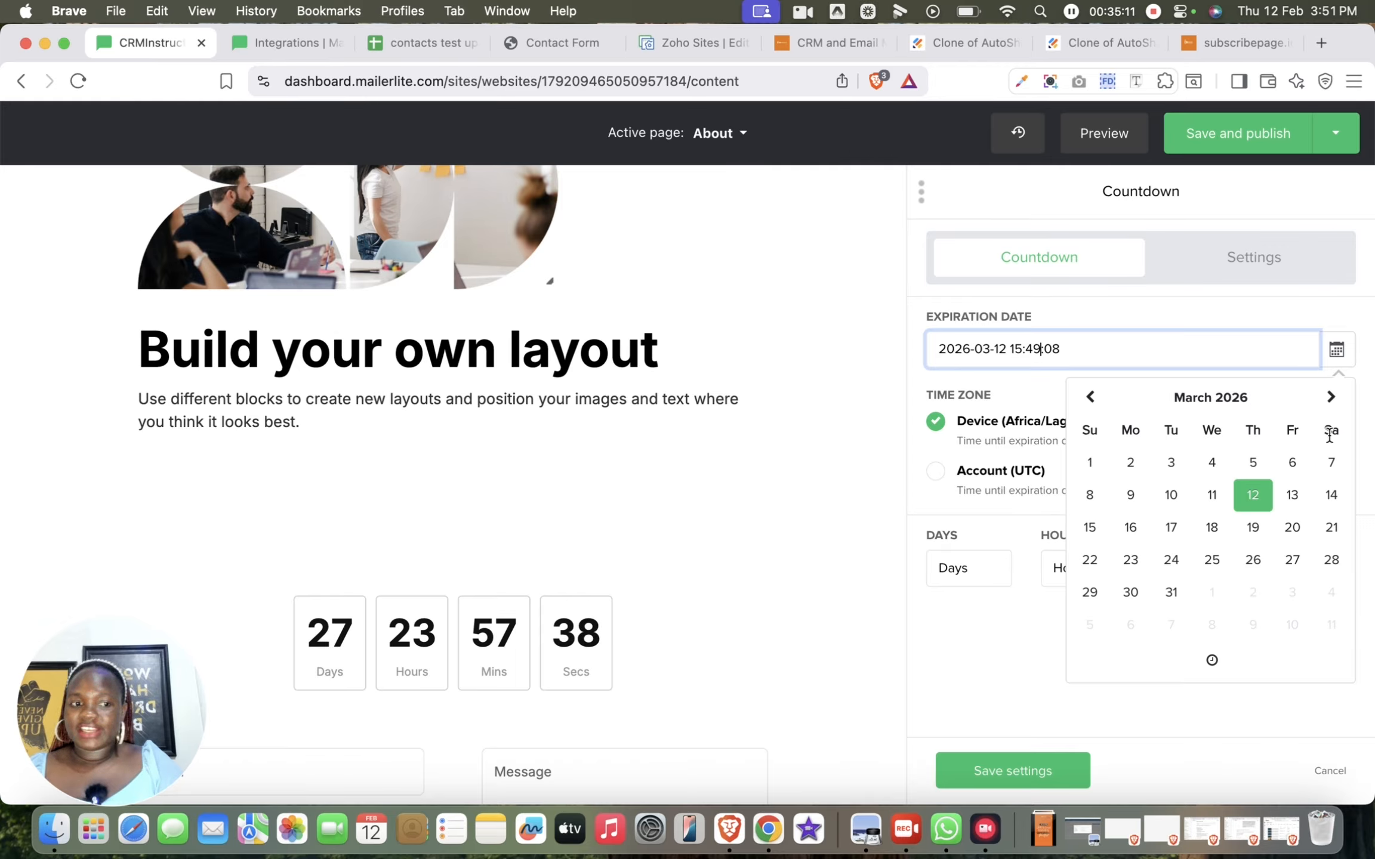
pyautogui.click(1051, 655)
pyautogui.click(1010, 773)
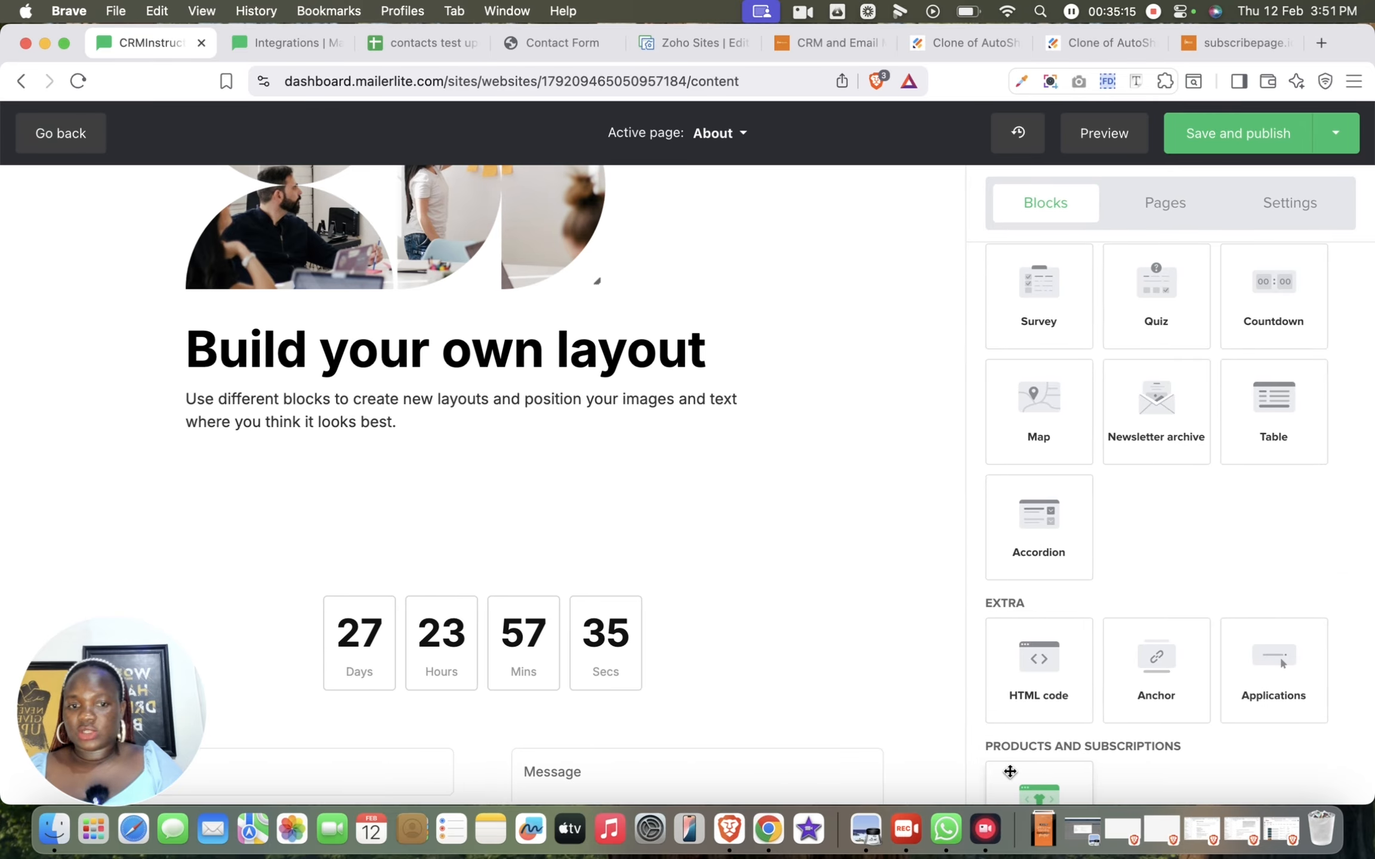
# Look through the remaining available blocks down to Products, and switch the active page to Intro
pyautogui.scroll(-5, 786, 621)
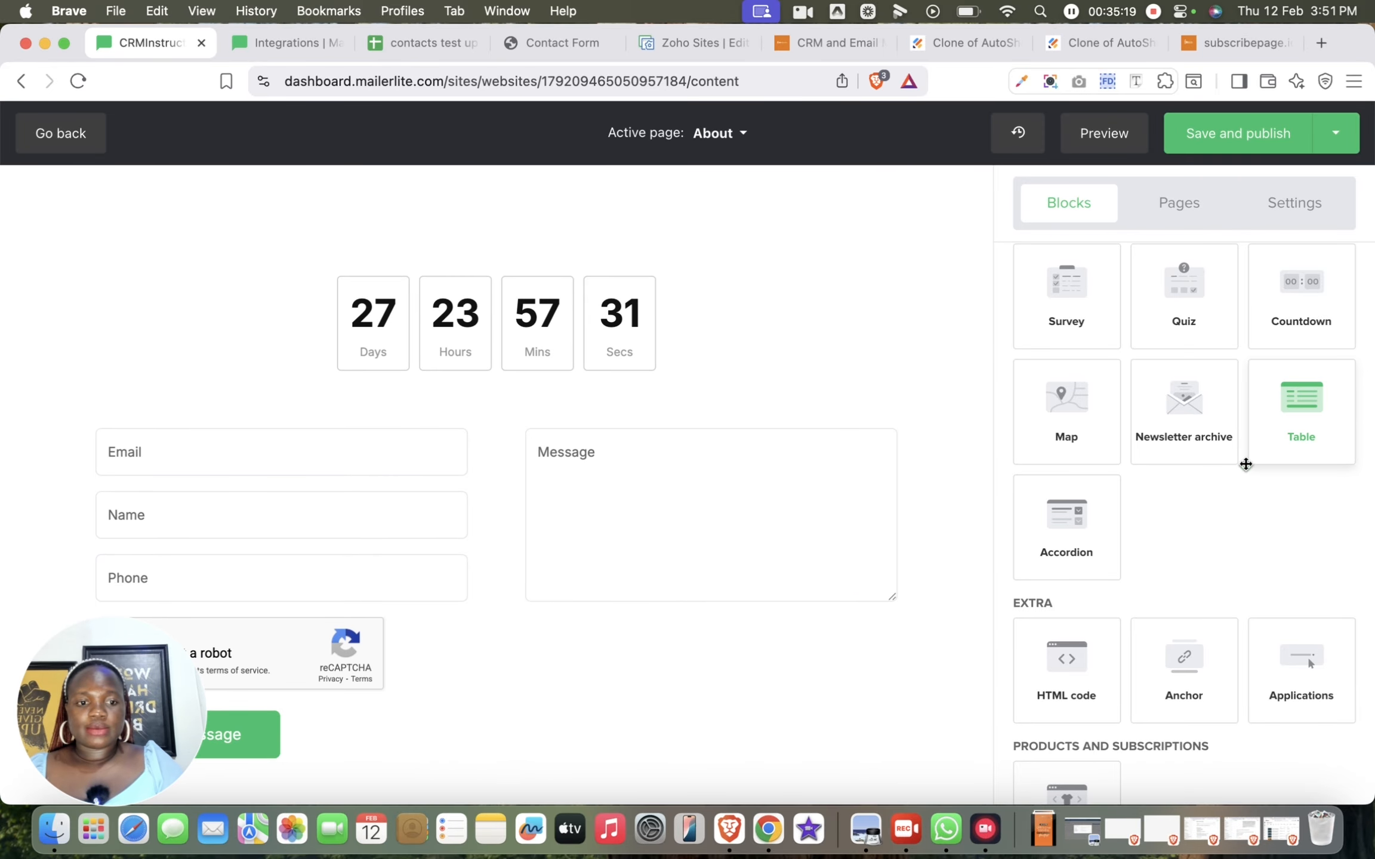
pyautogui.scroll(-2, 1154, 547)
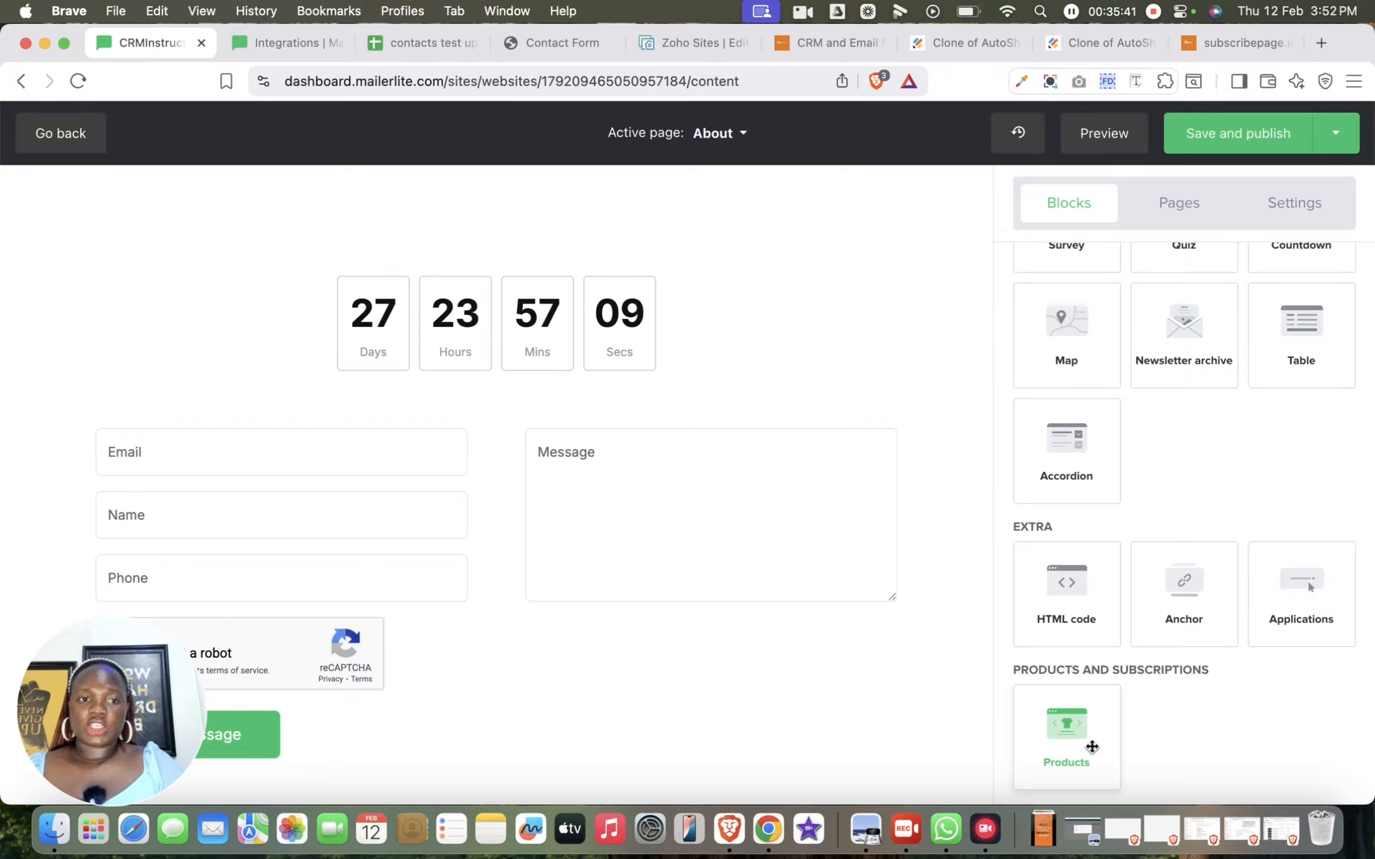
pyautogui.scroll(10, 1091, 747)
pyautogui.scroll(3, 1092, 747)
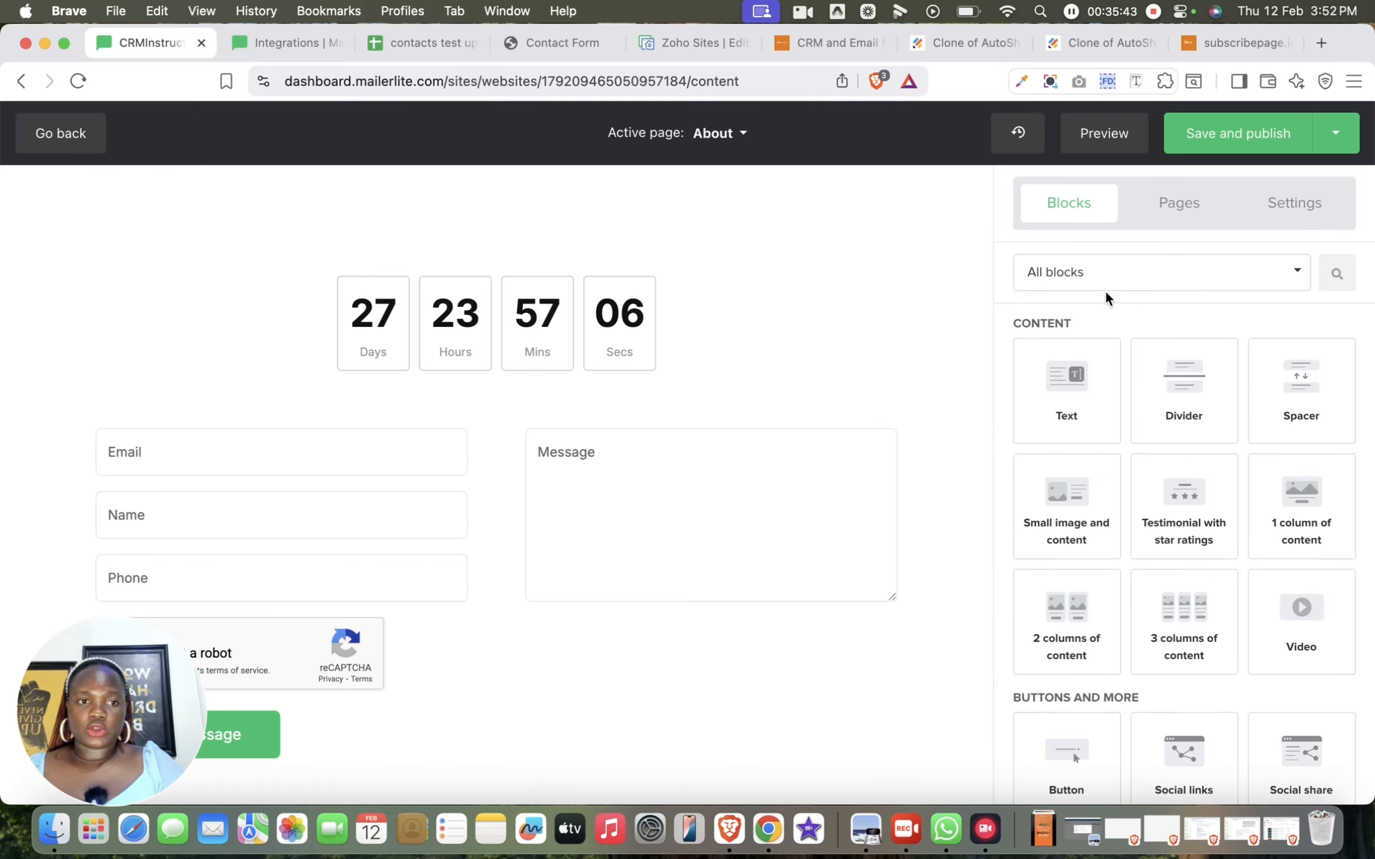
pyautogui.click(1178, 206)
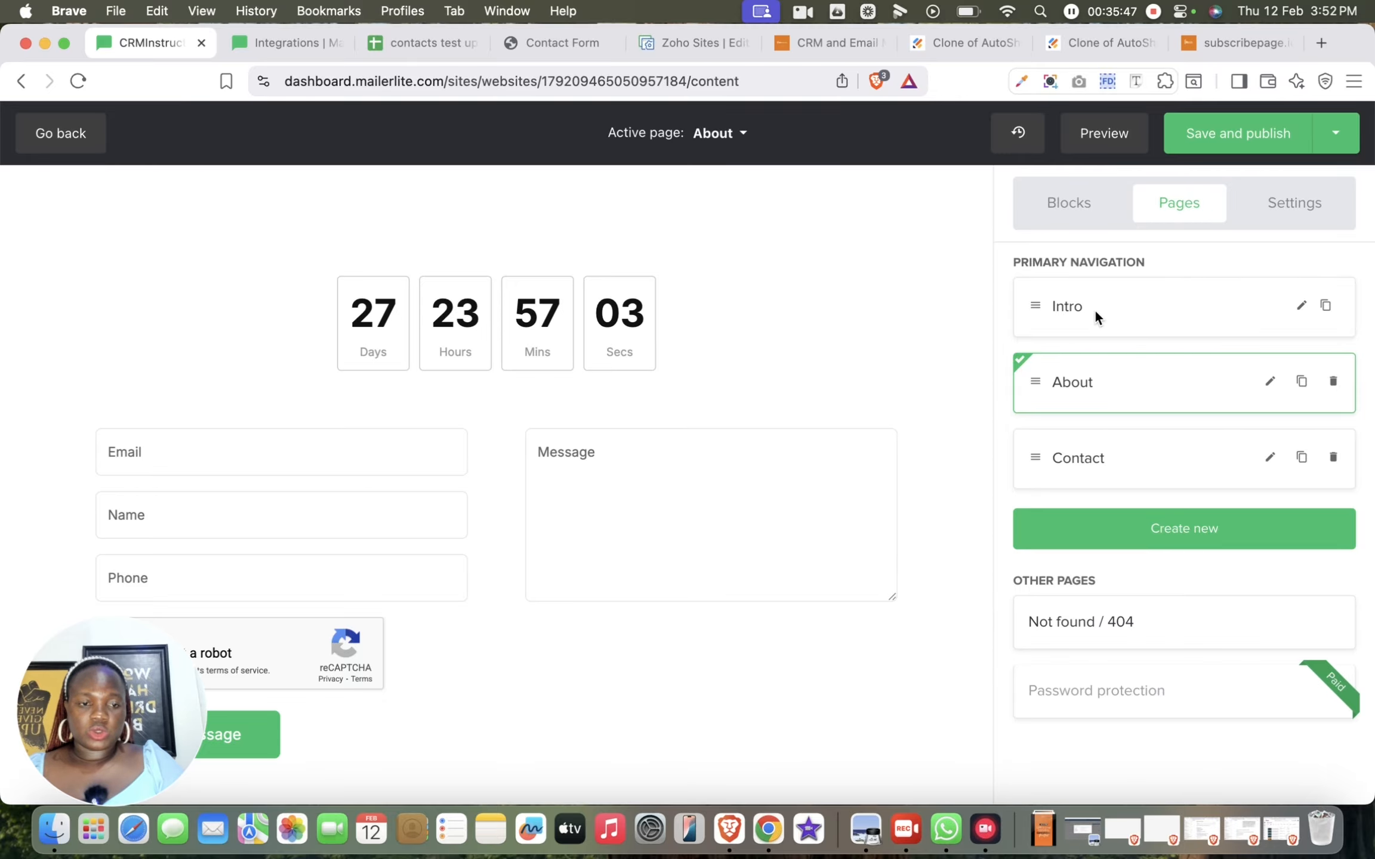
pyautogui.click(1188, 308)
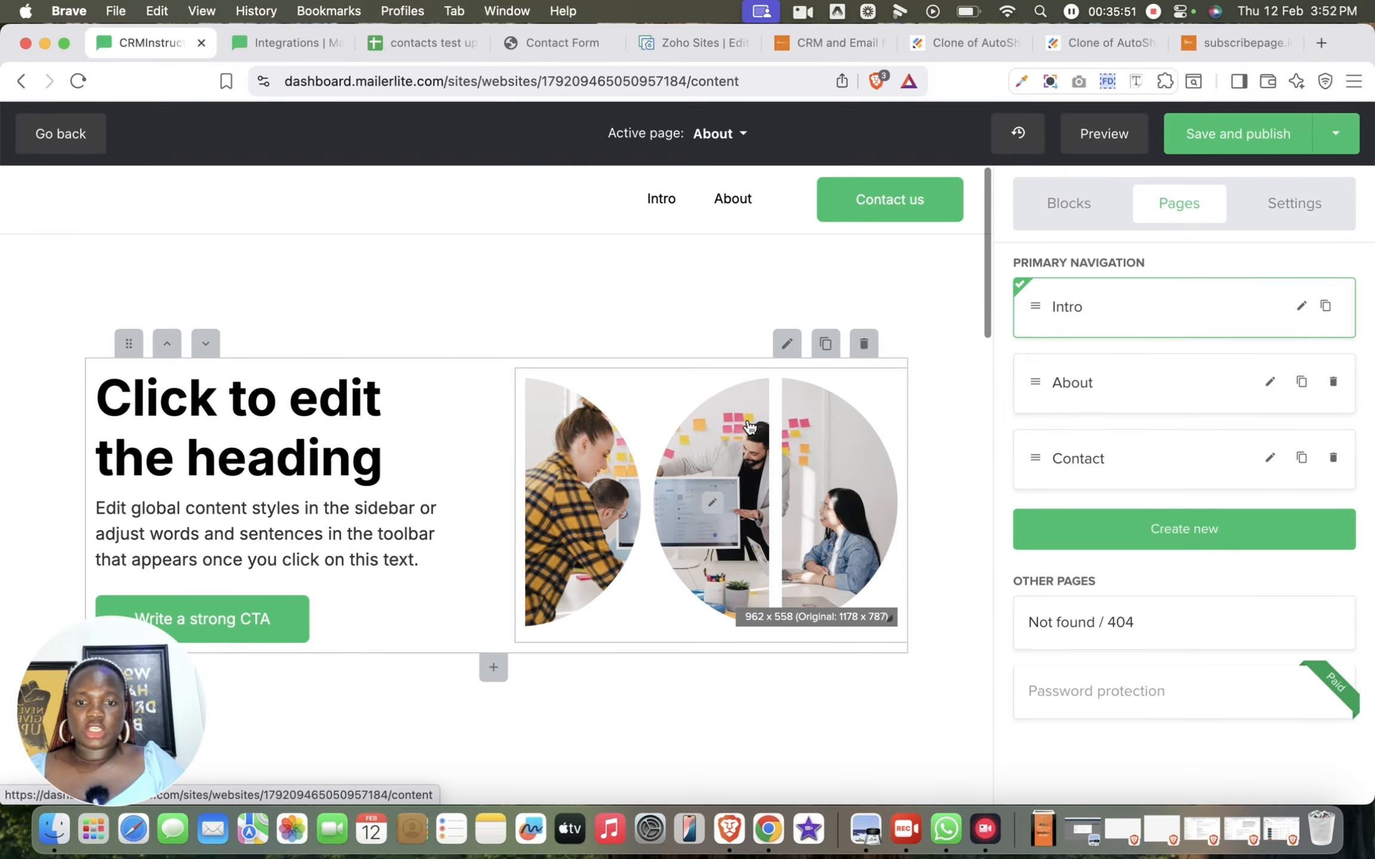
# Try hiding the Intro page from navigation, switch the option back off, and save the page settings
pyautogui.scroll(-10, 749, 427)
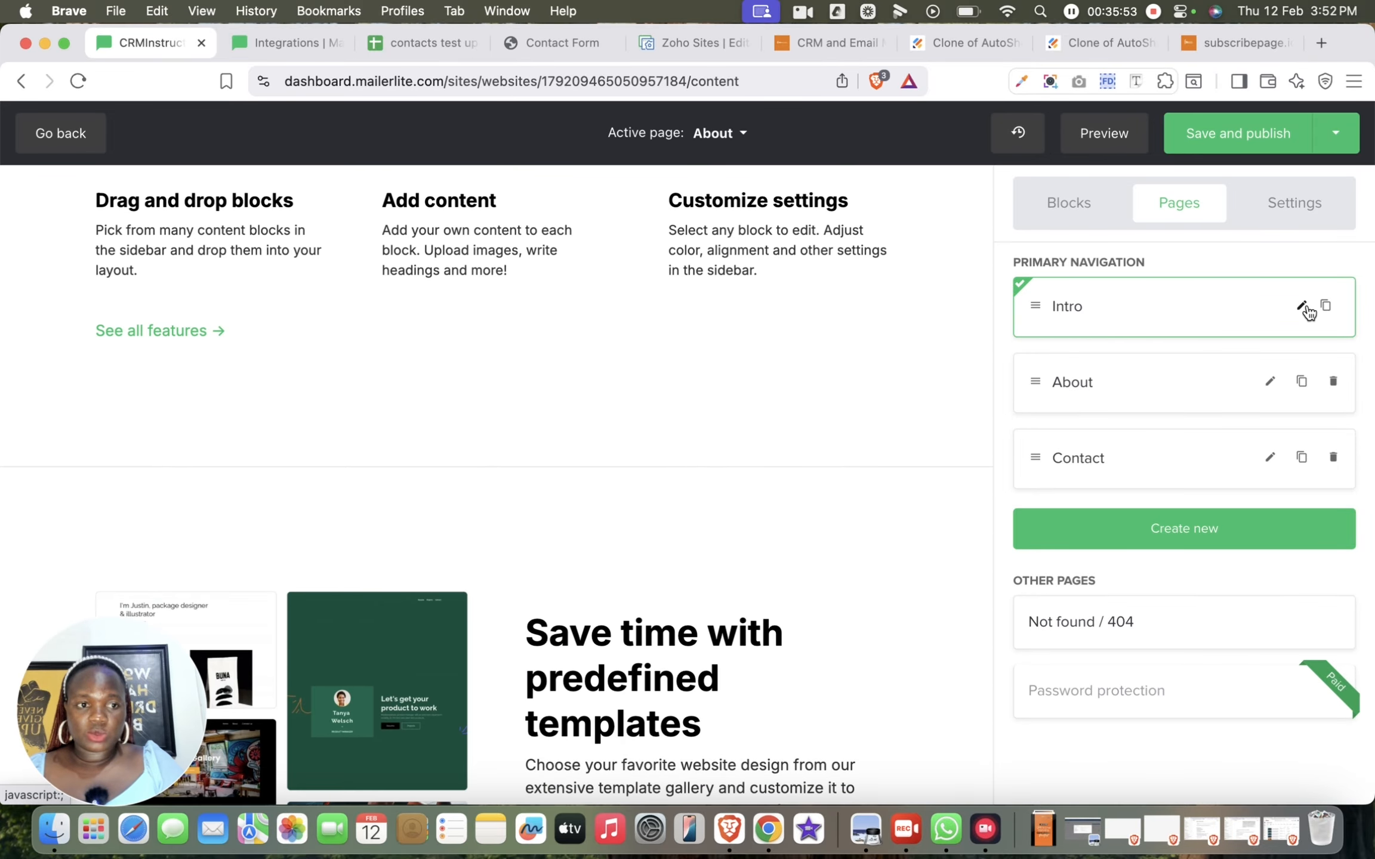
pyautogui.click(1301, 306)
pyautogui.click(1151, 335)
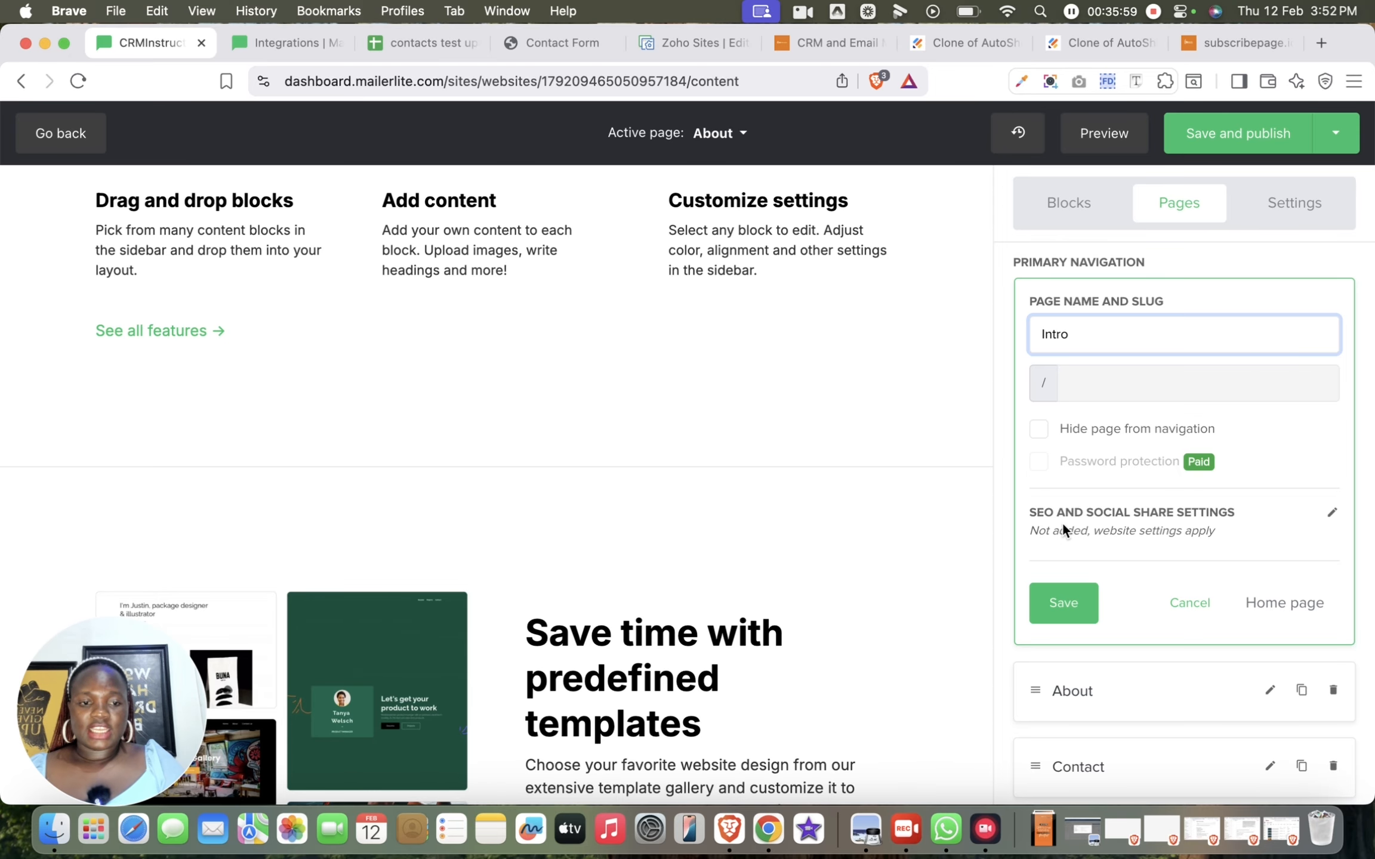
pyautogui.click(1038, 427)
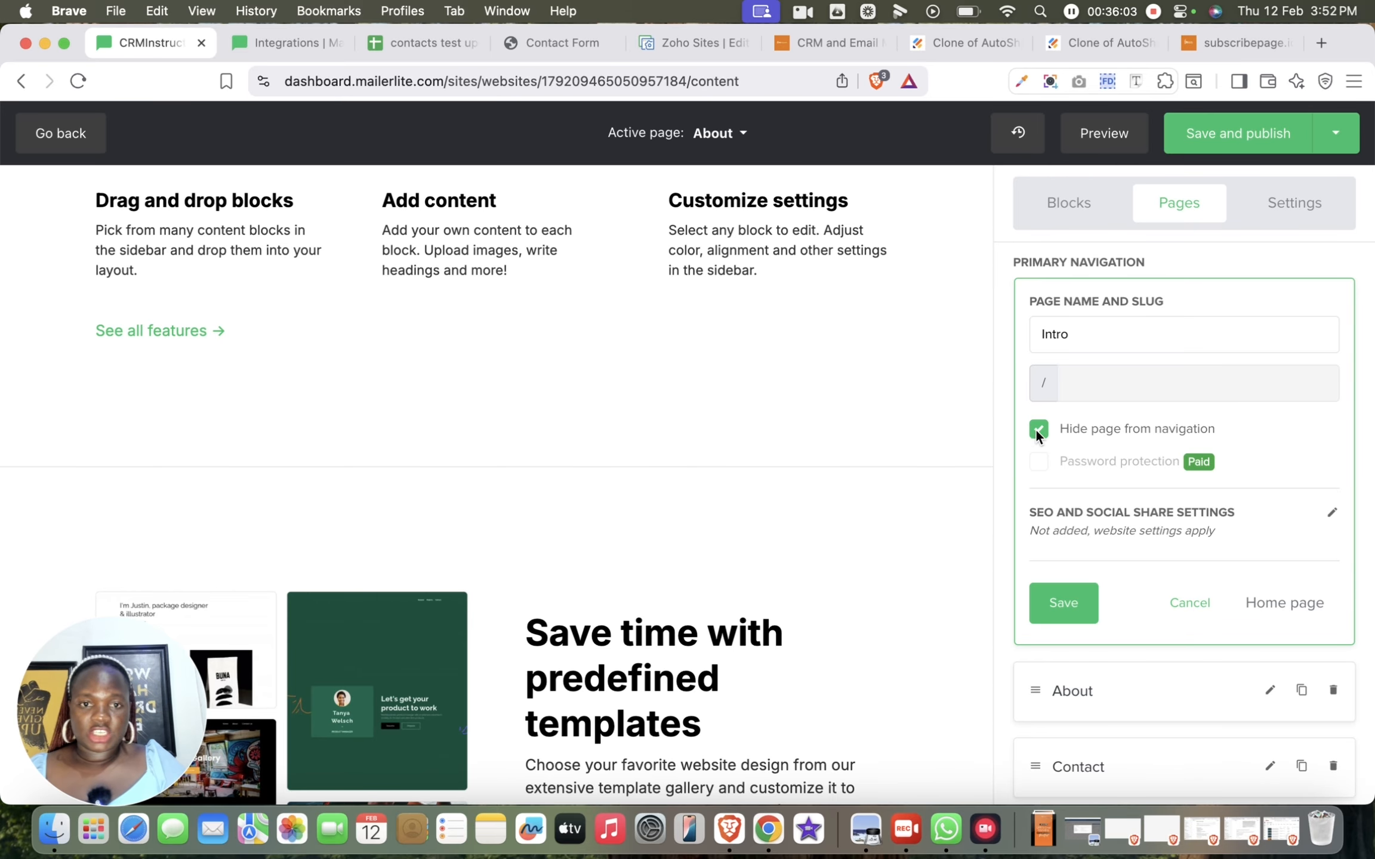
pyautogui.scroll(10, 673, 350)
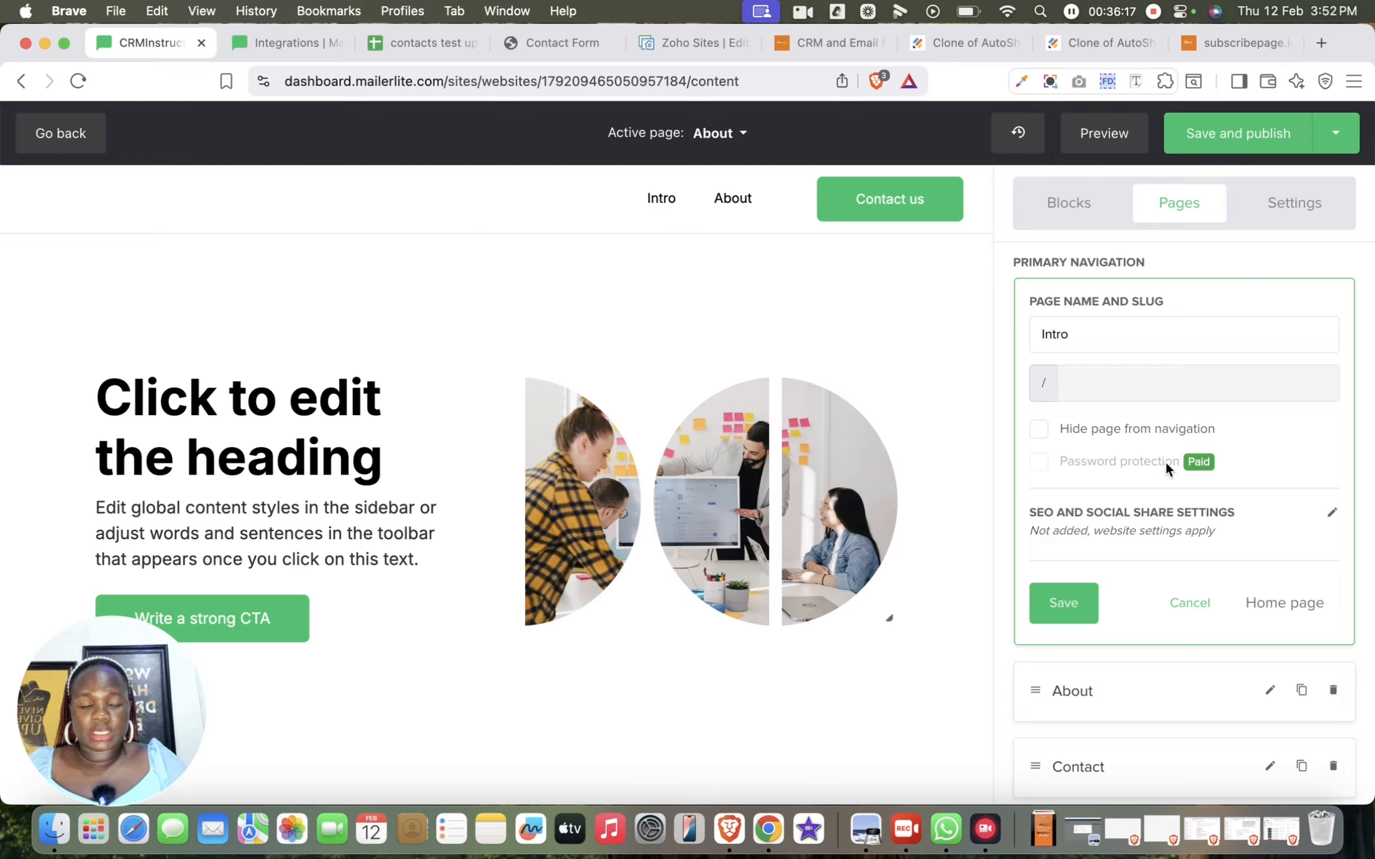
pyautogui.click(1090, 616)
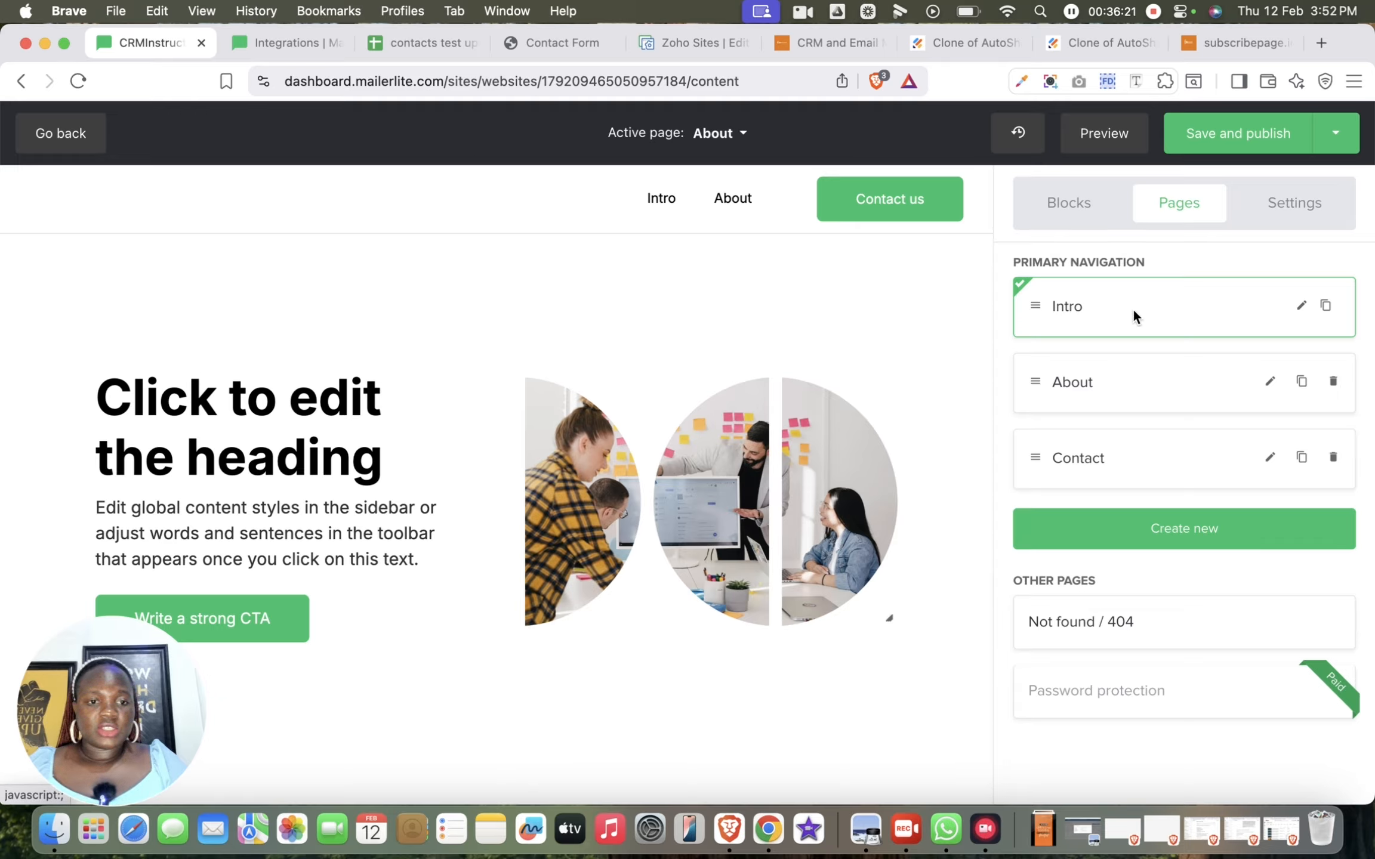
# View the About page and the Contact page down to its contact form
pyautogui.click(1240, 387)
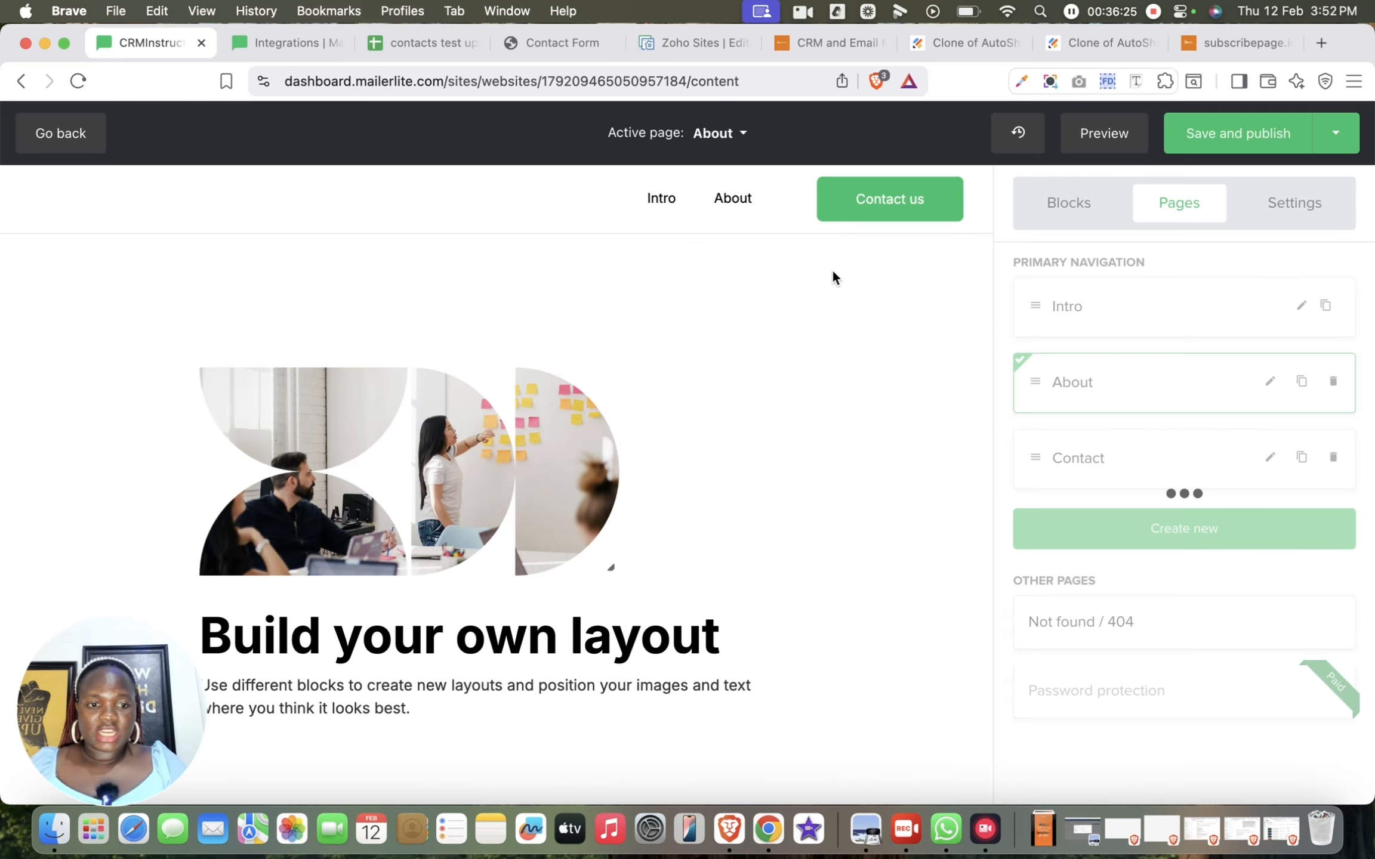
pyautogui.click(1099, 458)
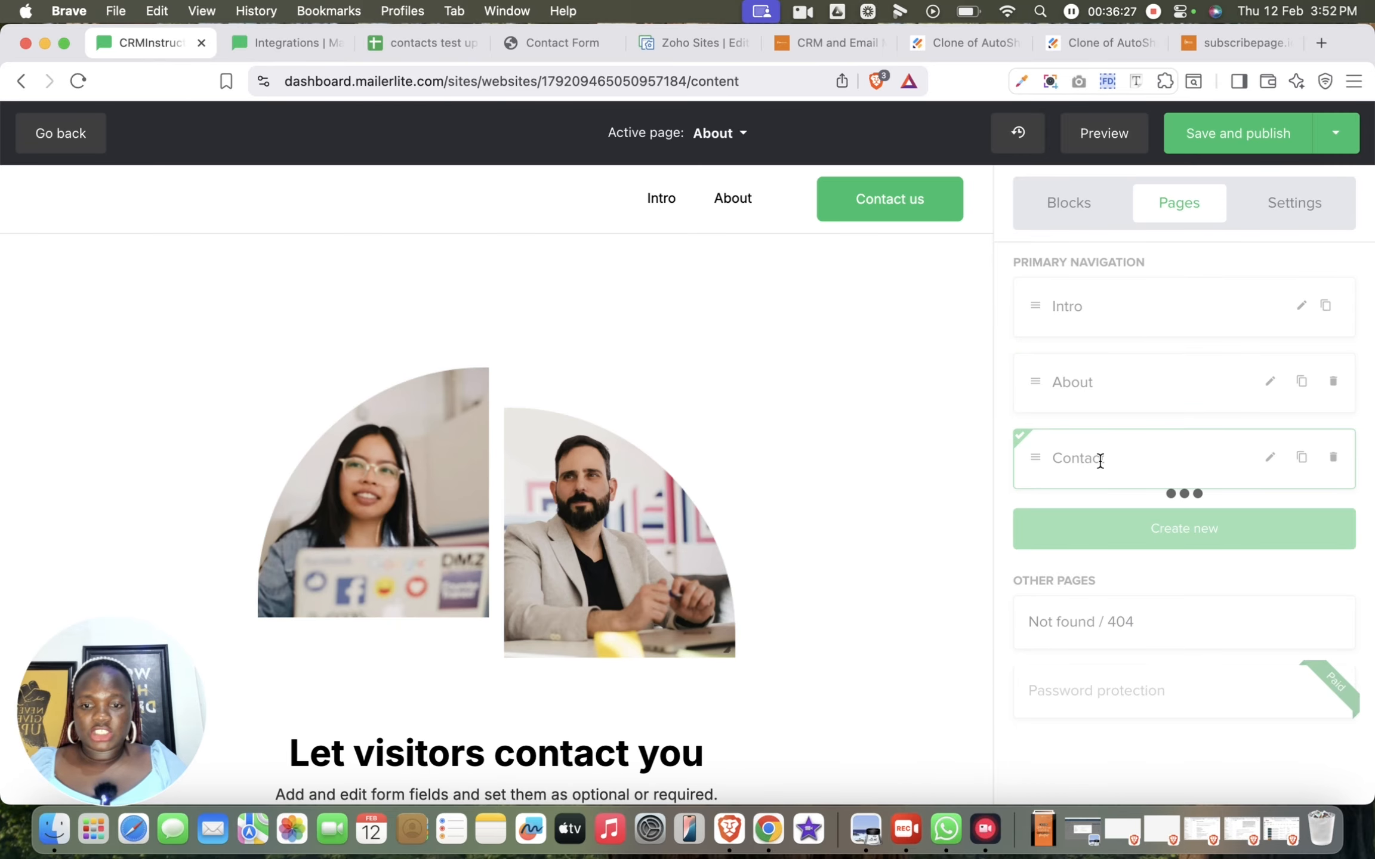
pyautogui.scroll(-8, 640, 518)
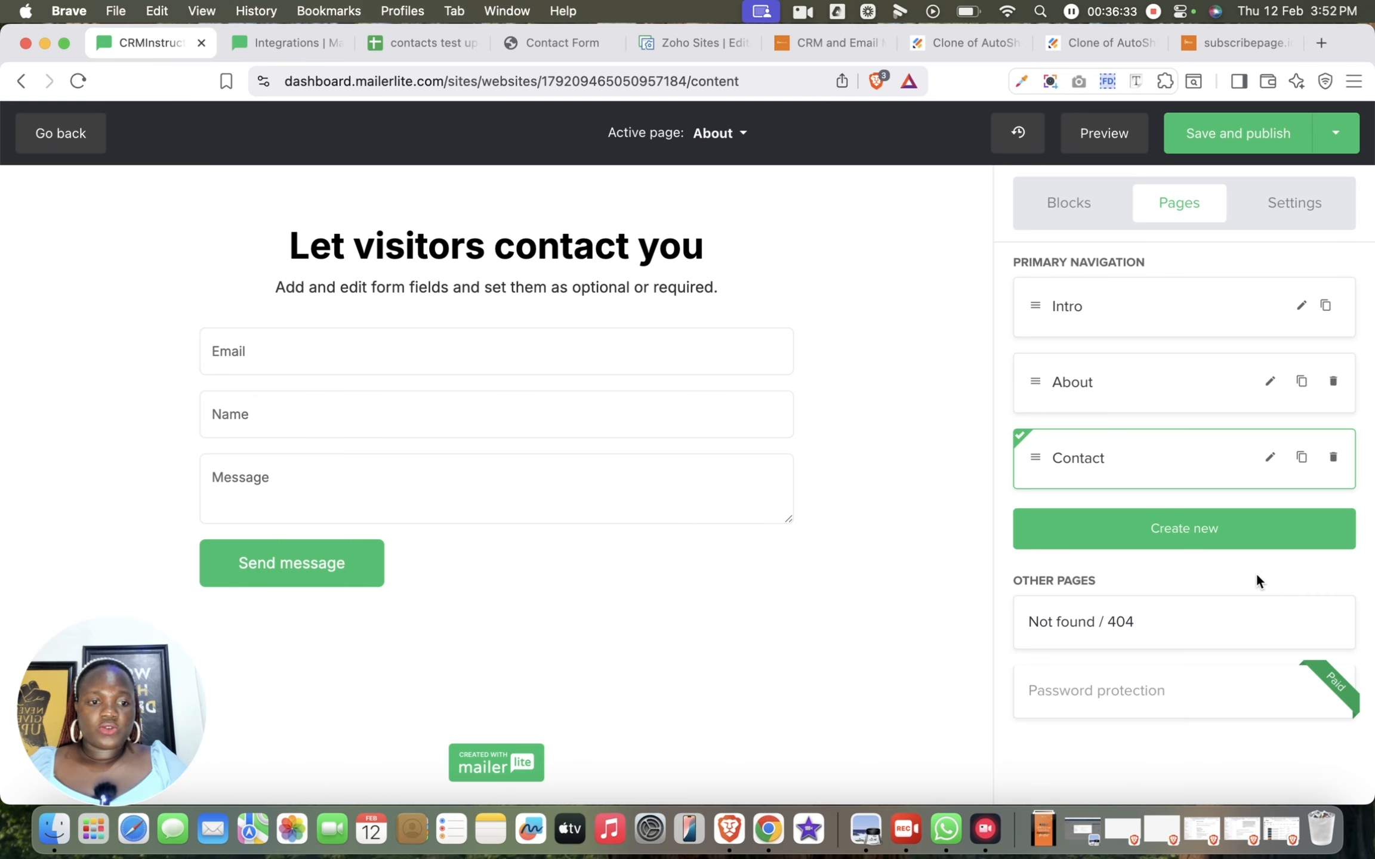
# Start a new external link in the primary navigation and copy the address of the CRMInstructors Get-Started web page
pyautogui.click(1259, 546)
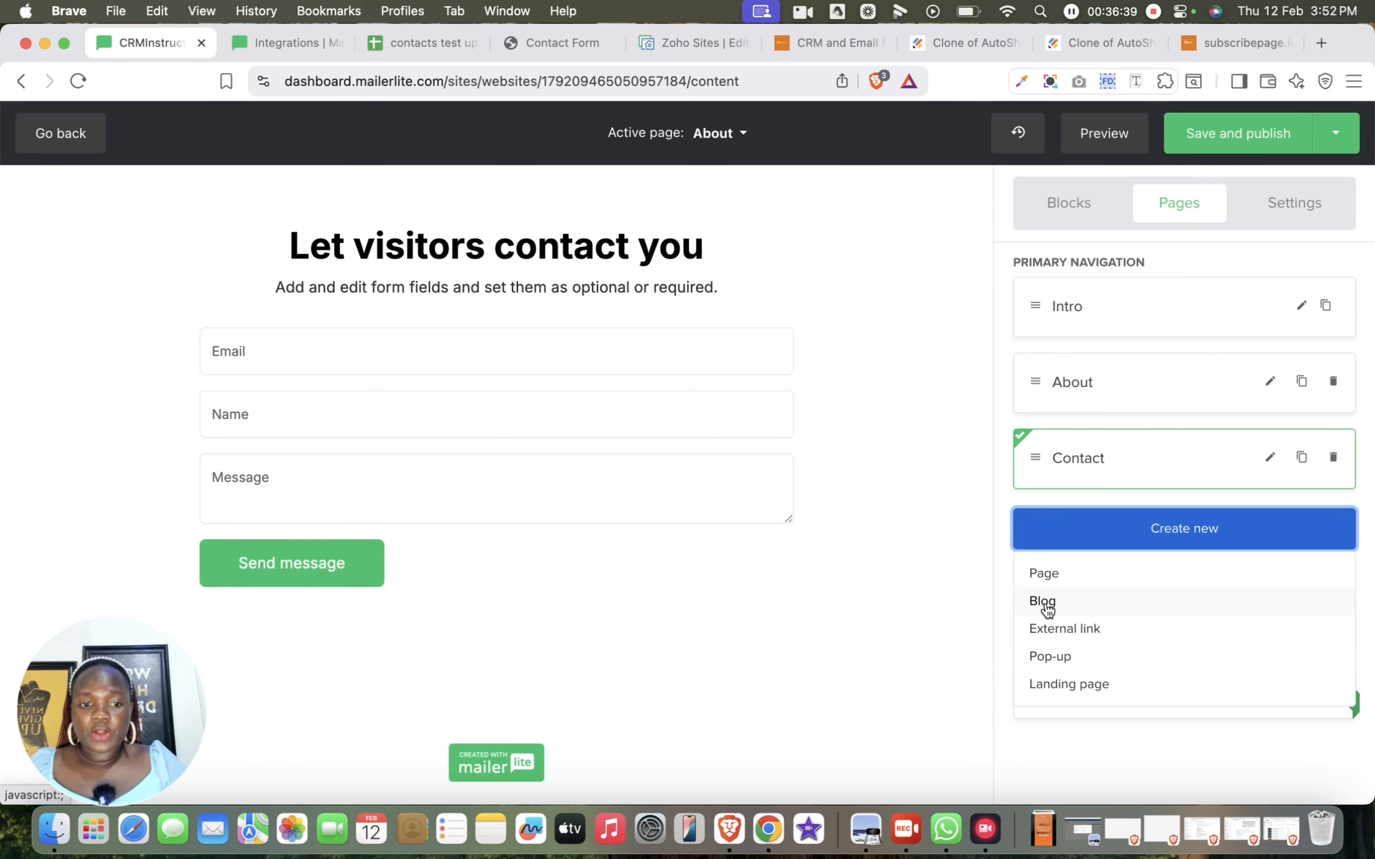
pyautogui.click(1075, 631)
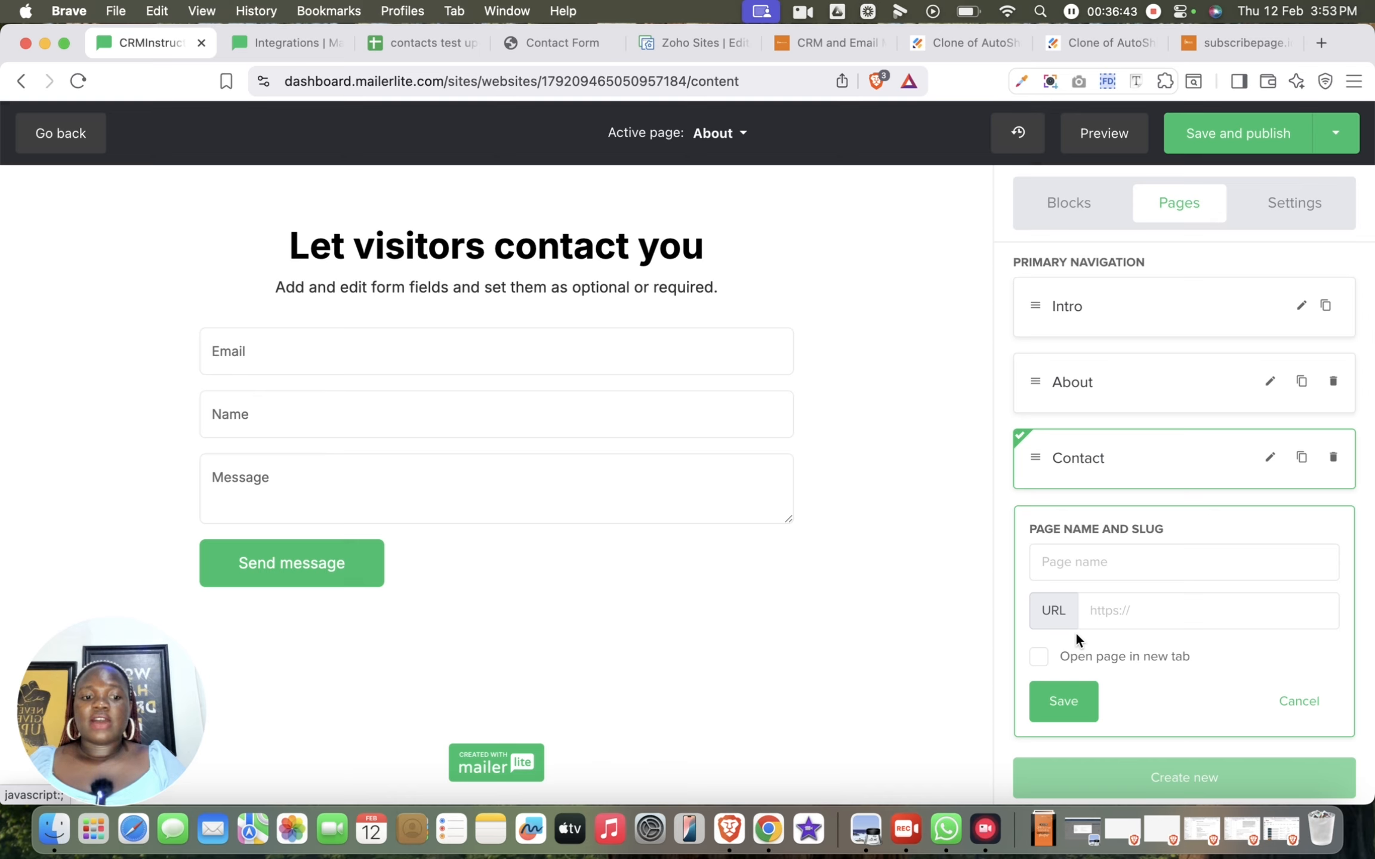
pyautogui.click(1151, 559)
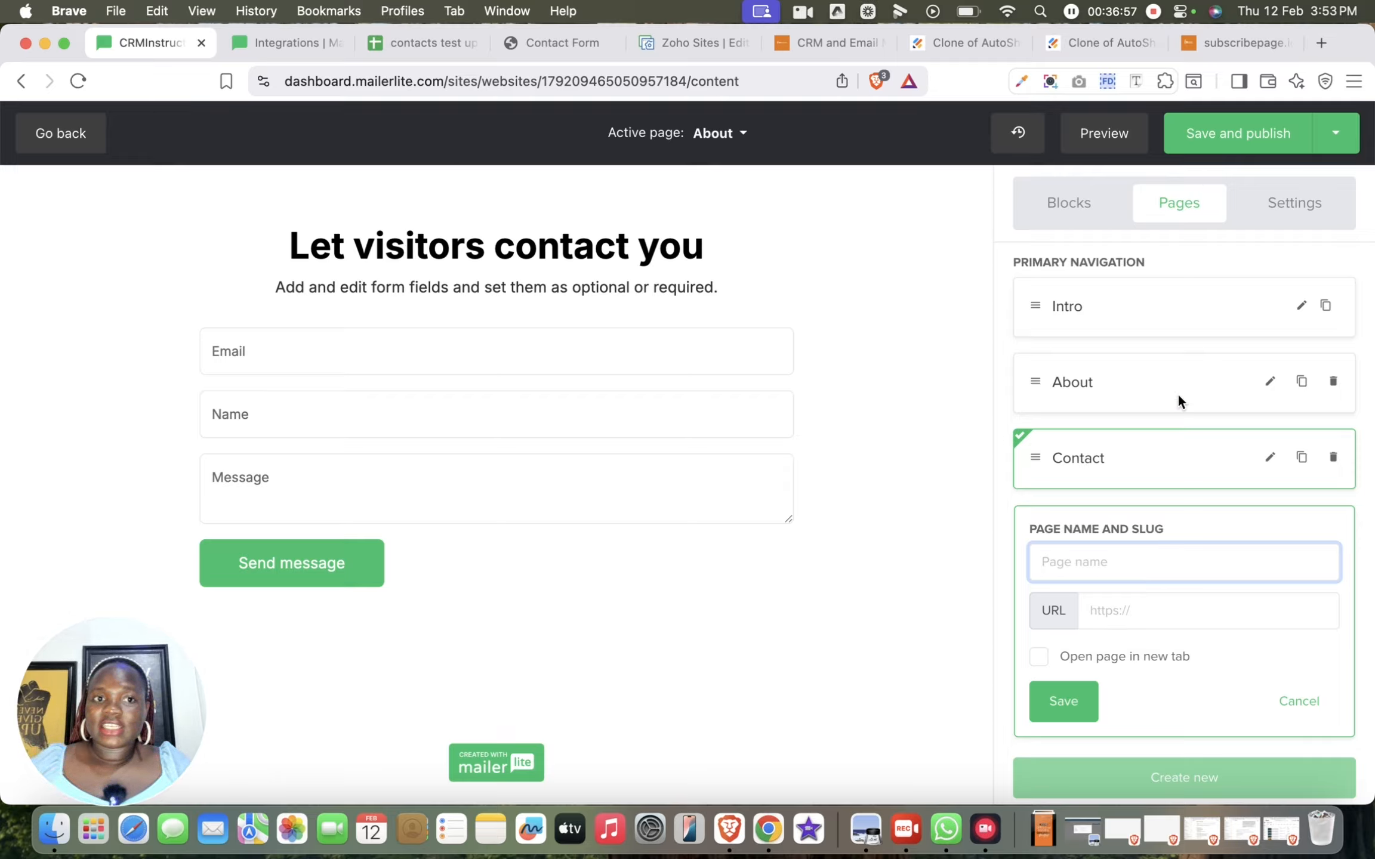
pyautogui.click(829, 50)
pyautogui.scroll(1, 819, 221)
pyautogui.scroll(5, 819, 221)
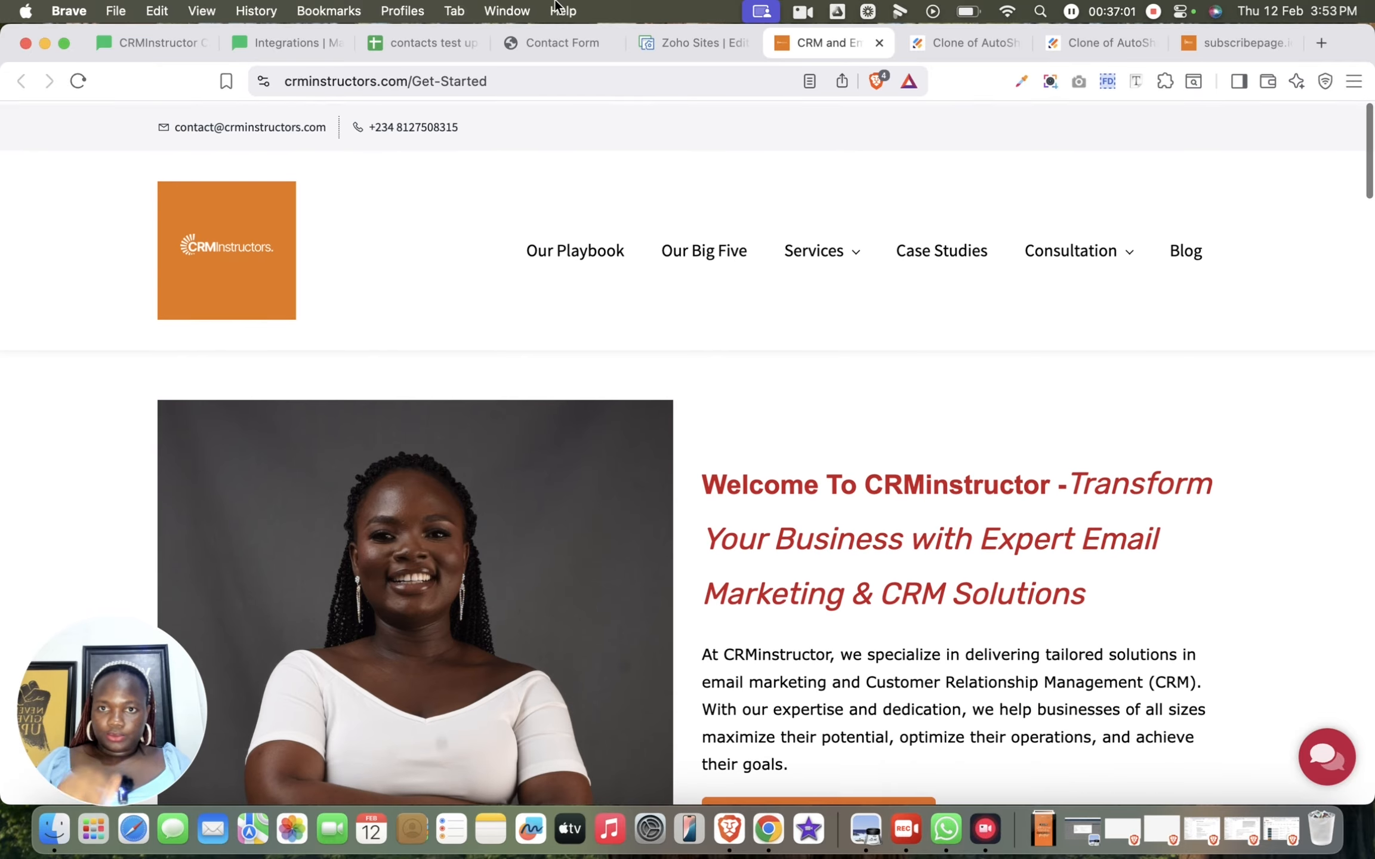
pyautogui.click(600, 83)
pyautogui.press('super+c')
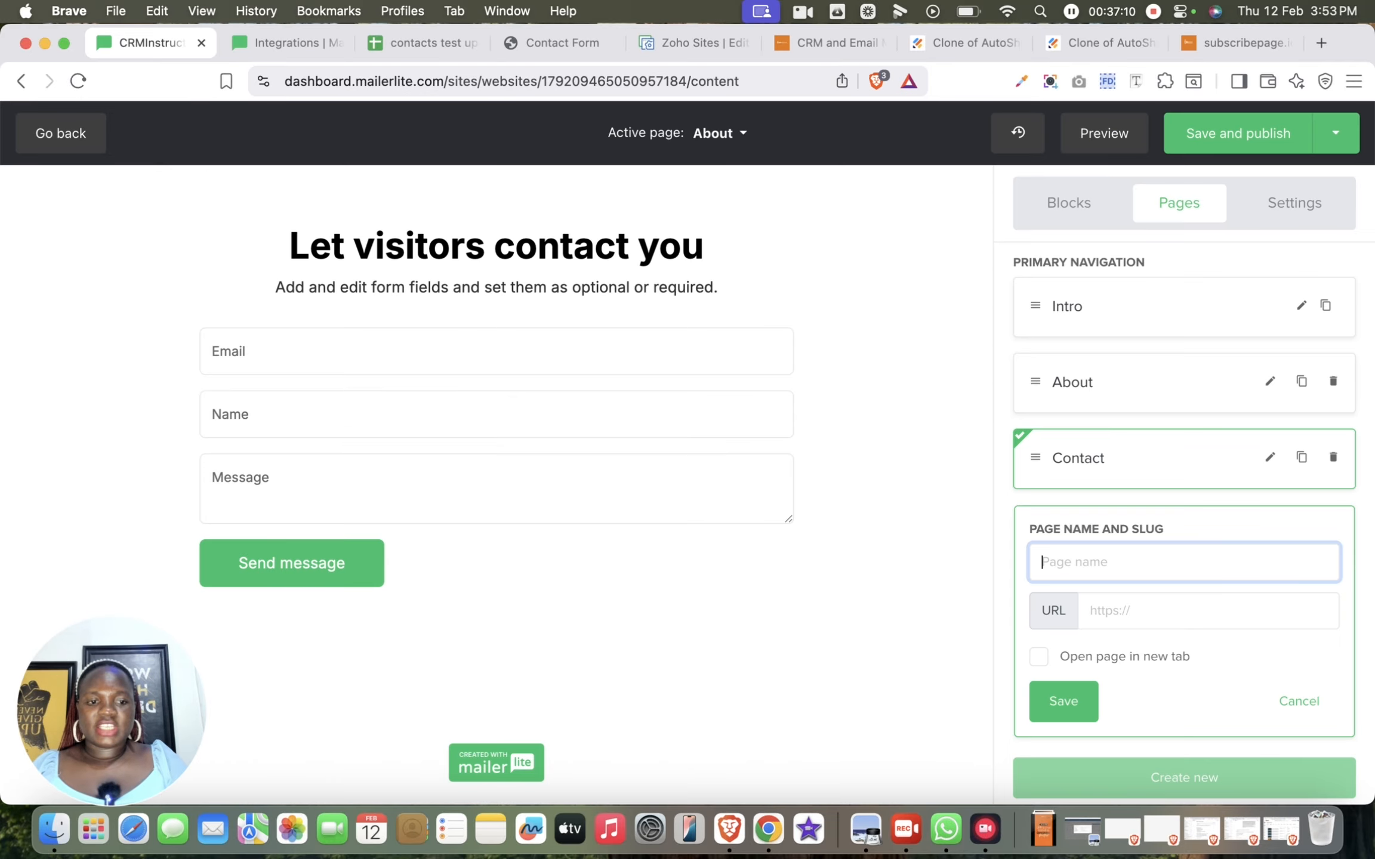
pyautogui.write('Get Started')
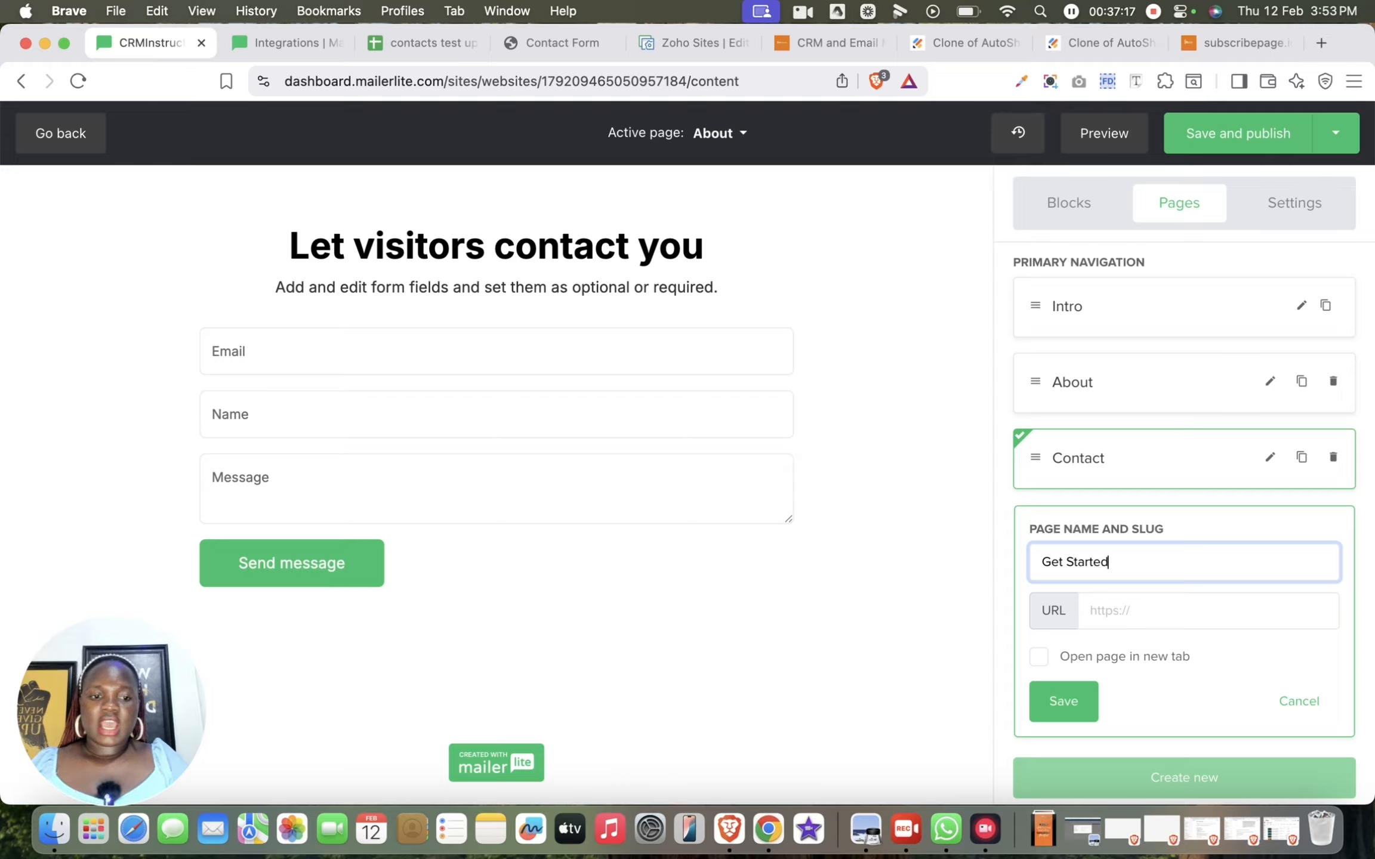
pyautogui.click(1256, 616)
pyautogui.press('super+v')
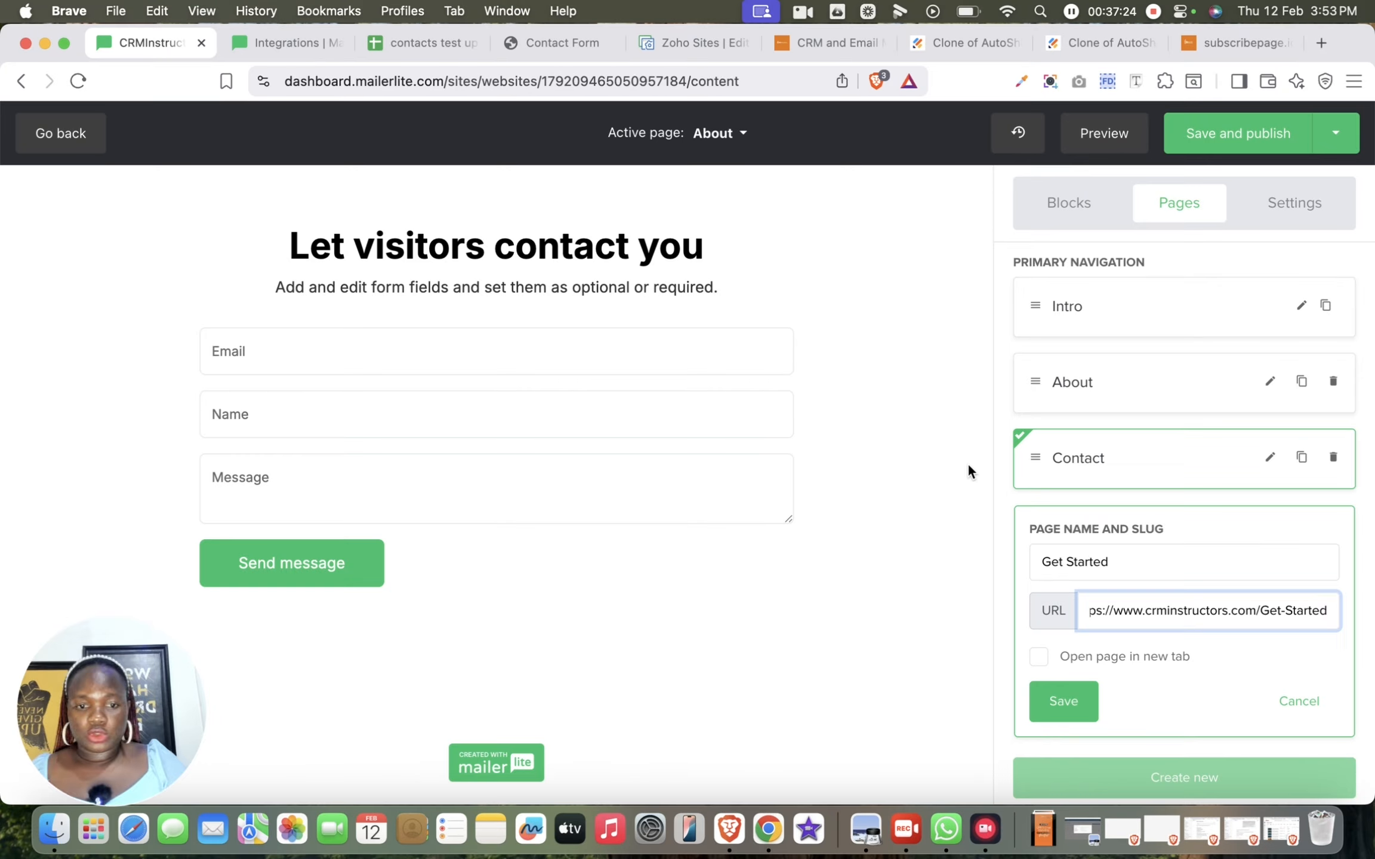
pyautogui.scroll(8, 792, 410)
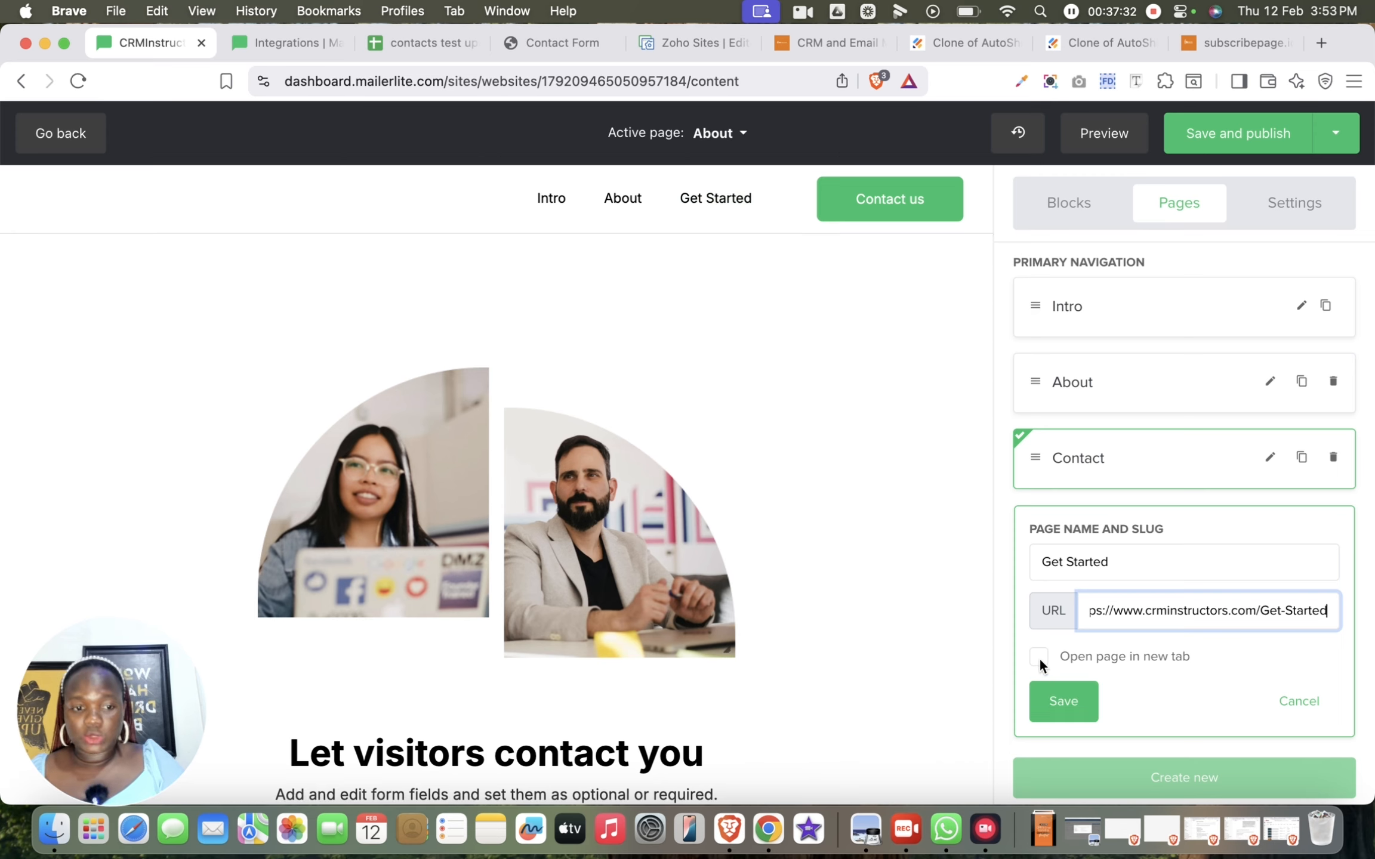
pyautogui.click(1062, 700)
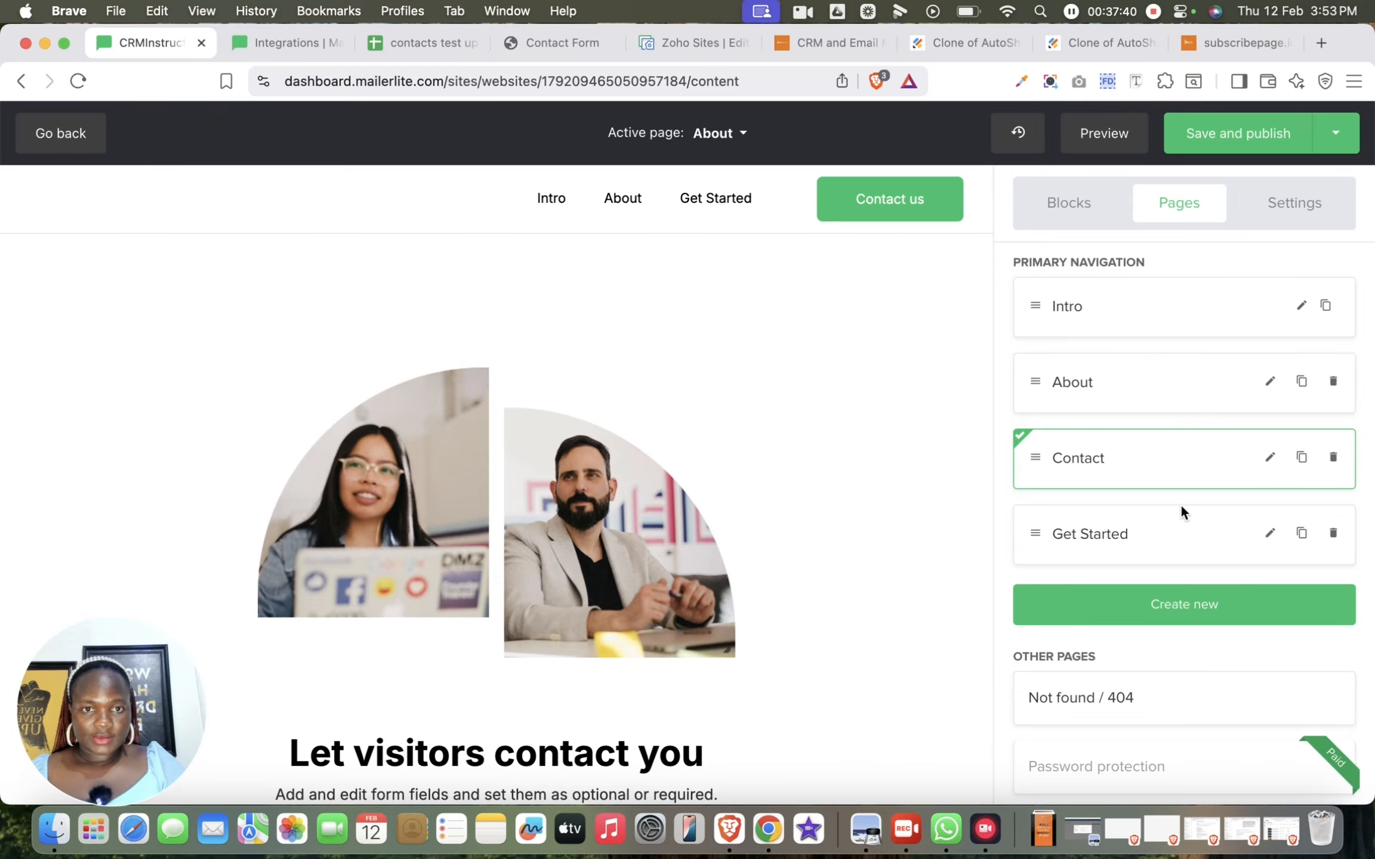
# Stop hiding the Contact page from navigation and save its page settings
pyautogui.click(1269, 457)
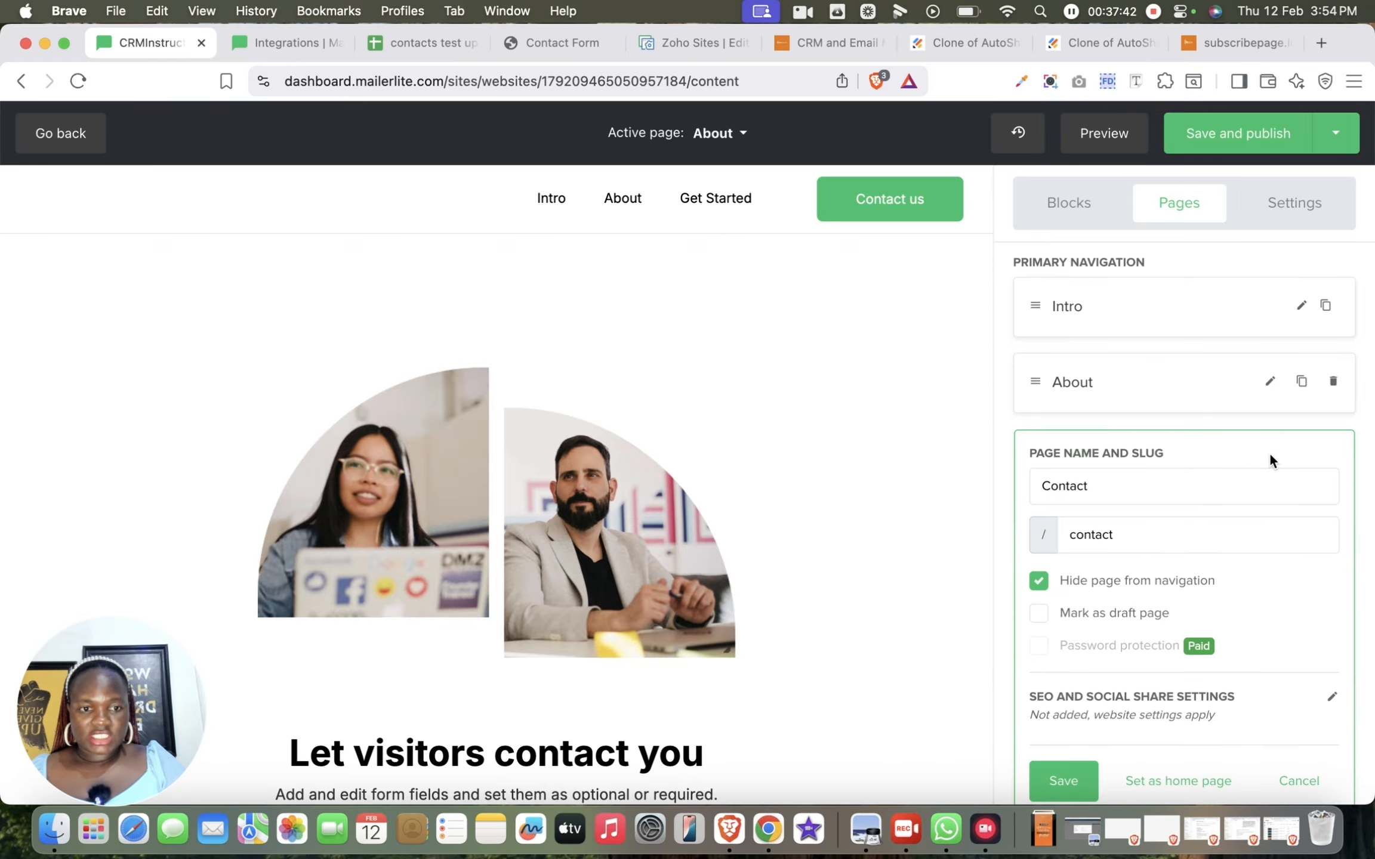
pyautogui.click(1038, 581)
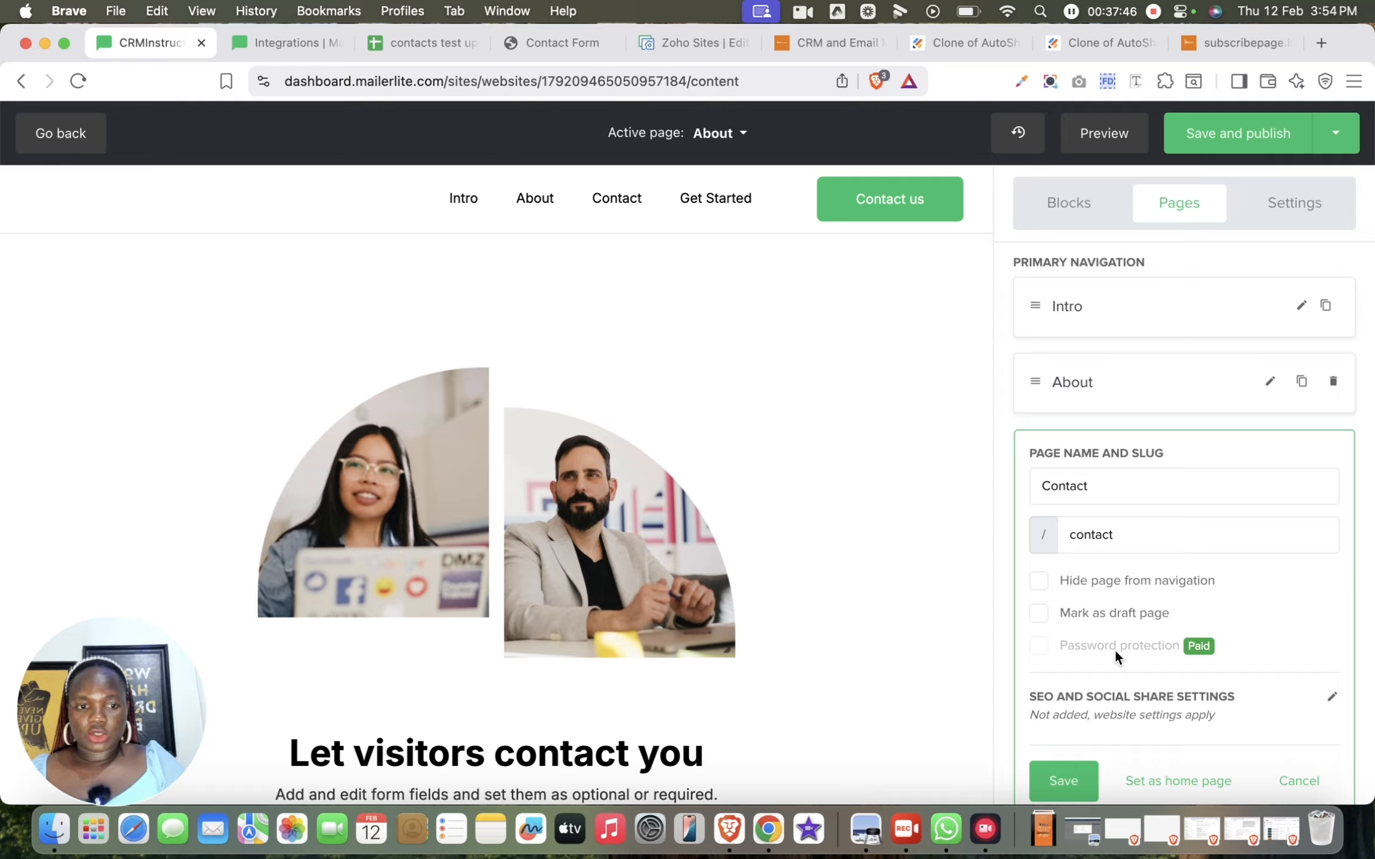
pyautogui.click(1065, 775)
# Review the Intro and About page settings, including the home page option, and save both without edits
pyautogui.click(1155, 303)
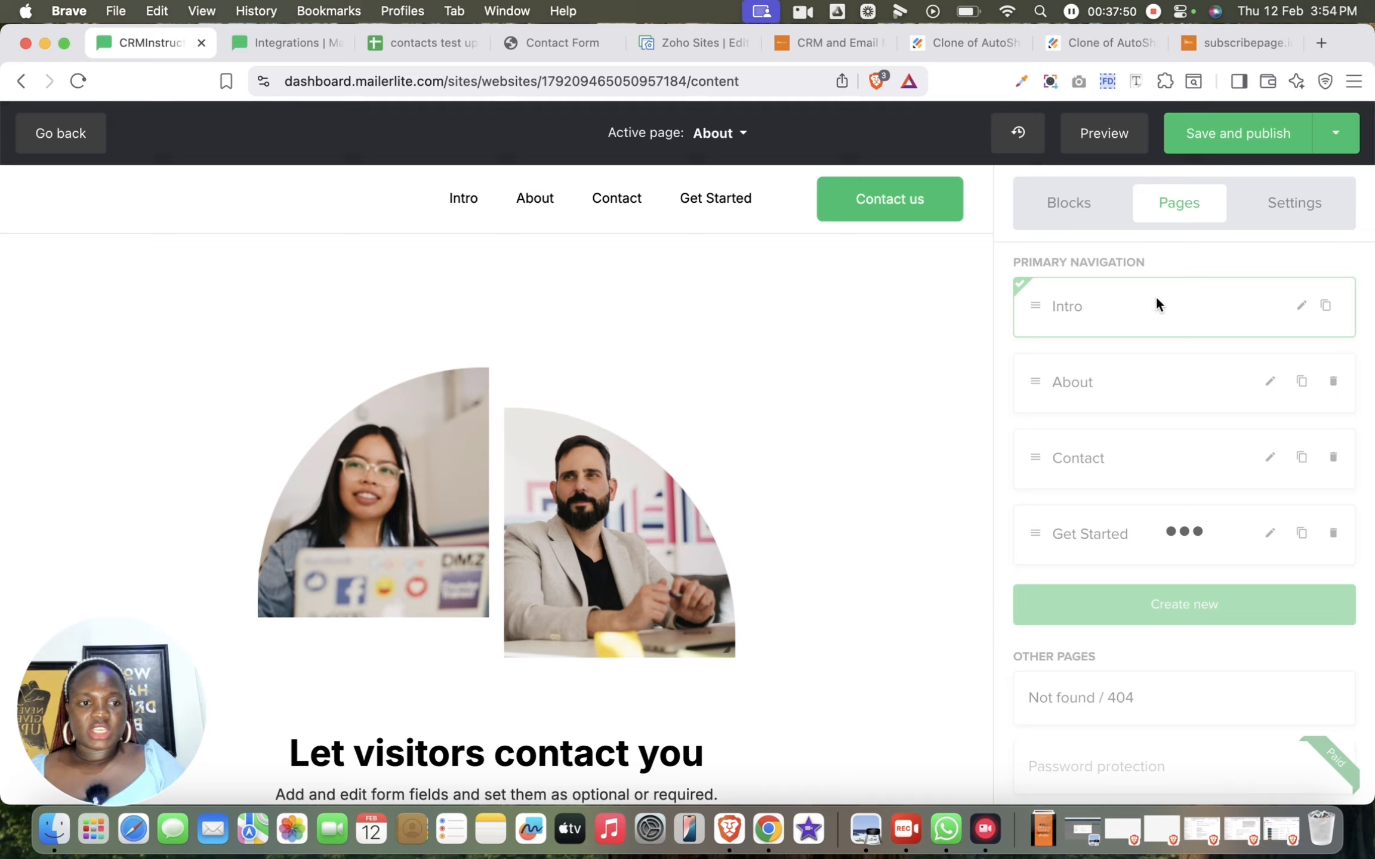
pyautogui.click(1299, 307)
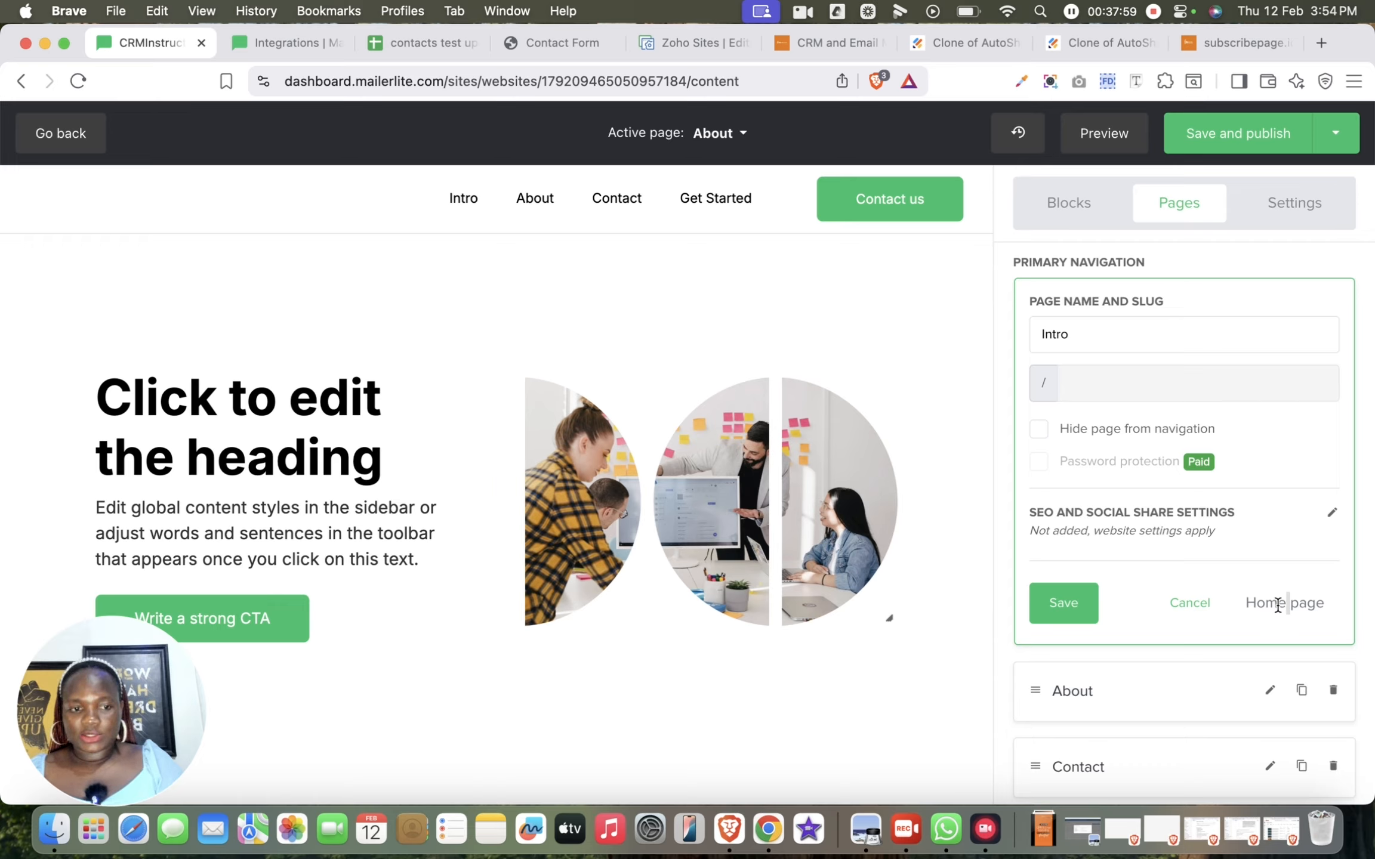
pyautogui.click(1070, 619)
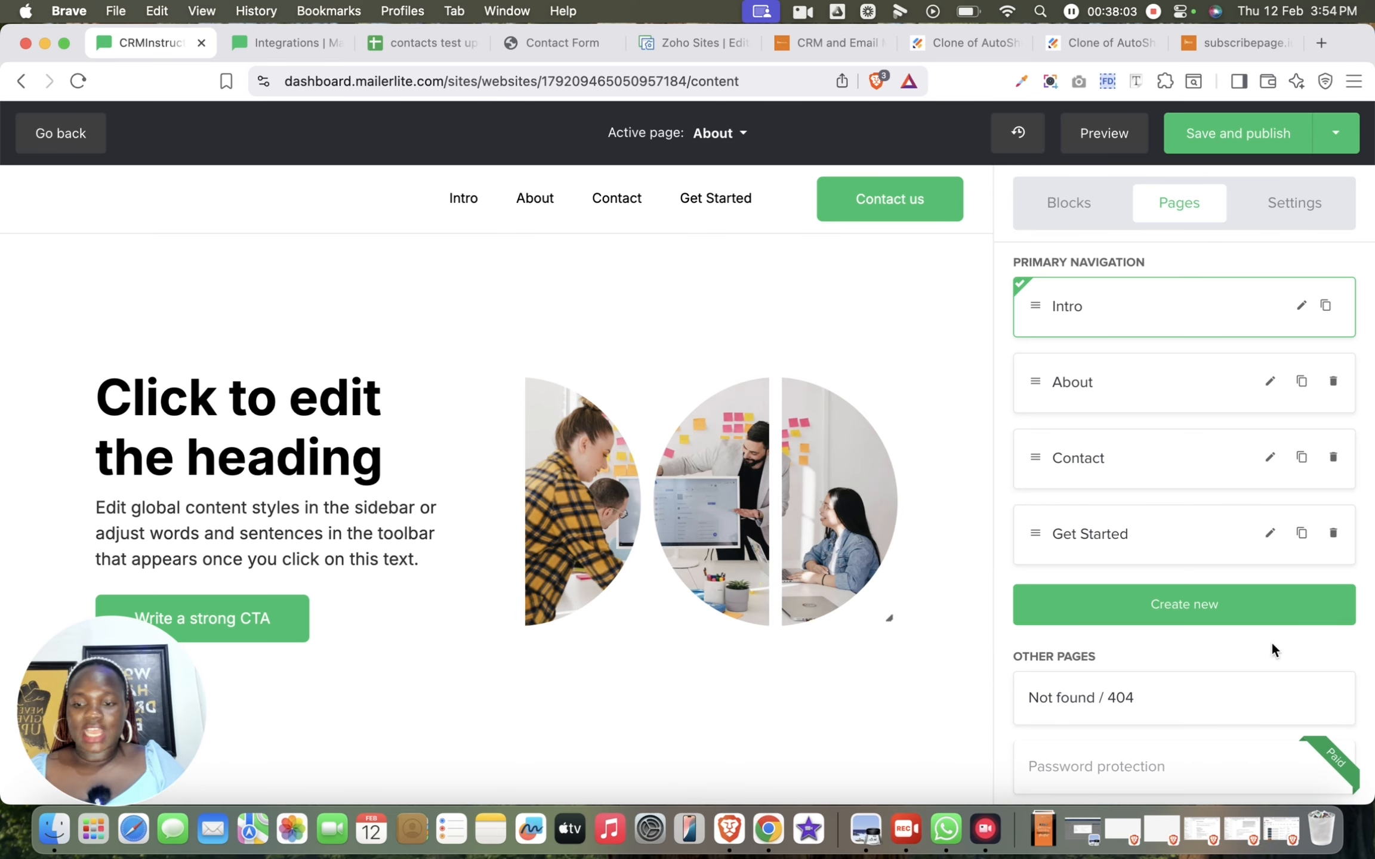
pyautogui.click(1269, 381)
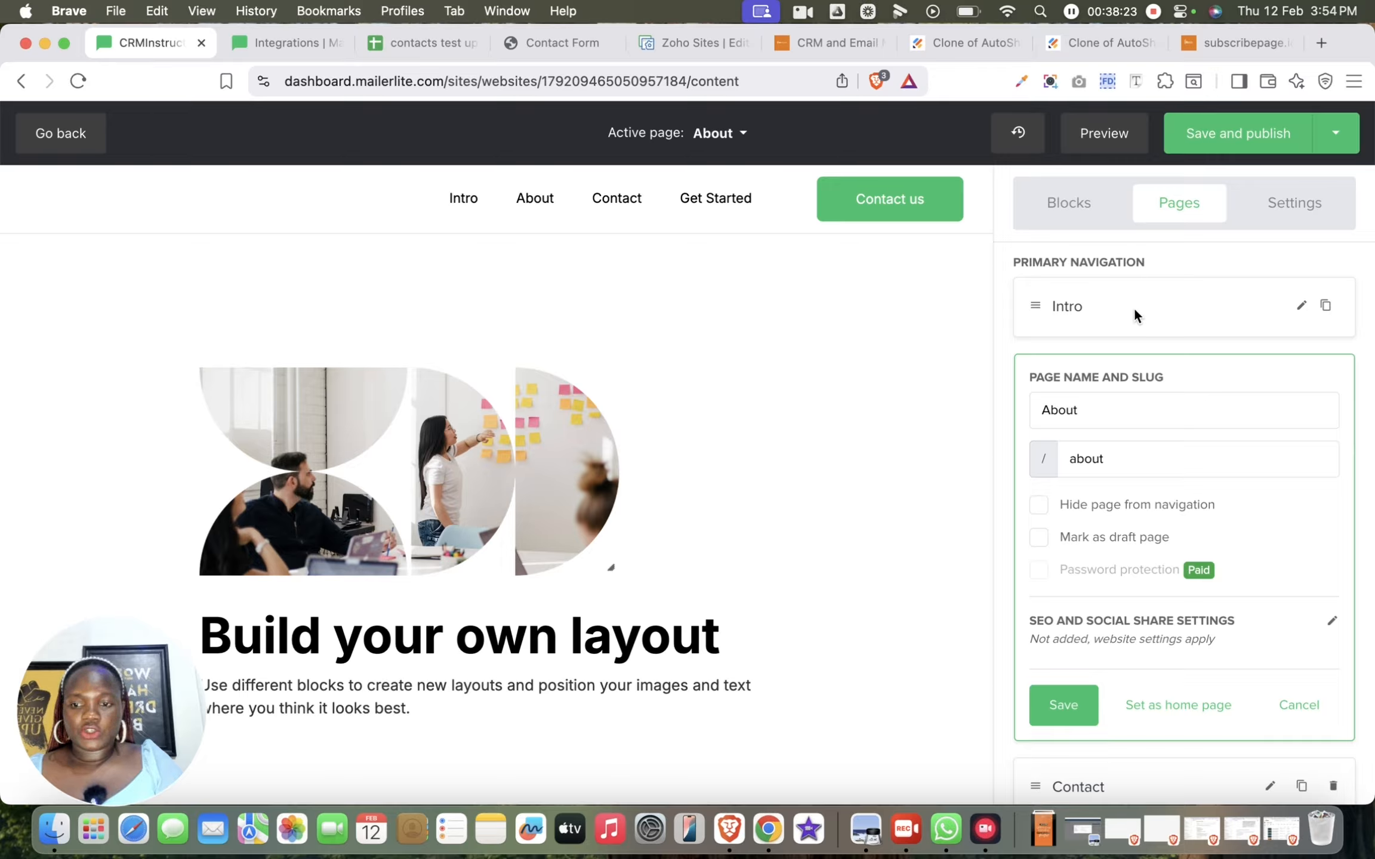
pyautogui.click(1050, 727)
pyautogui.scroll(-1, 1200, 477)
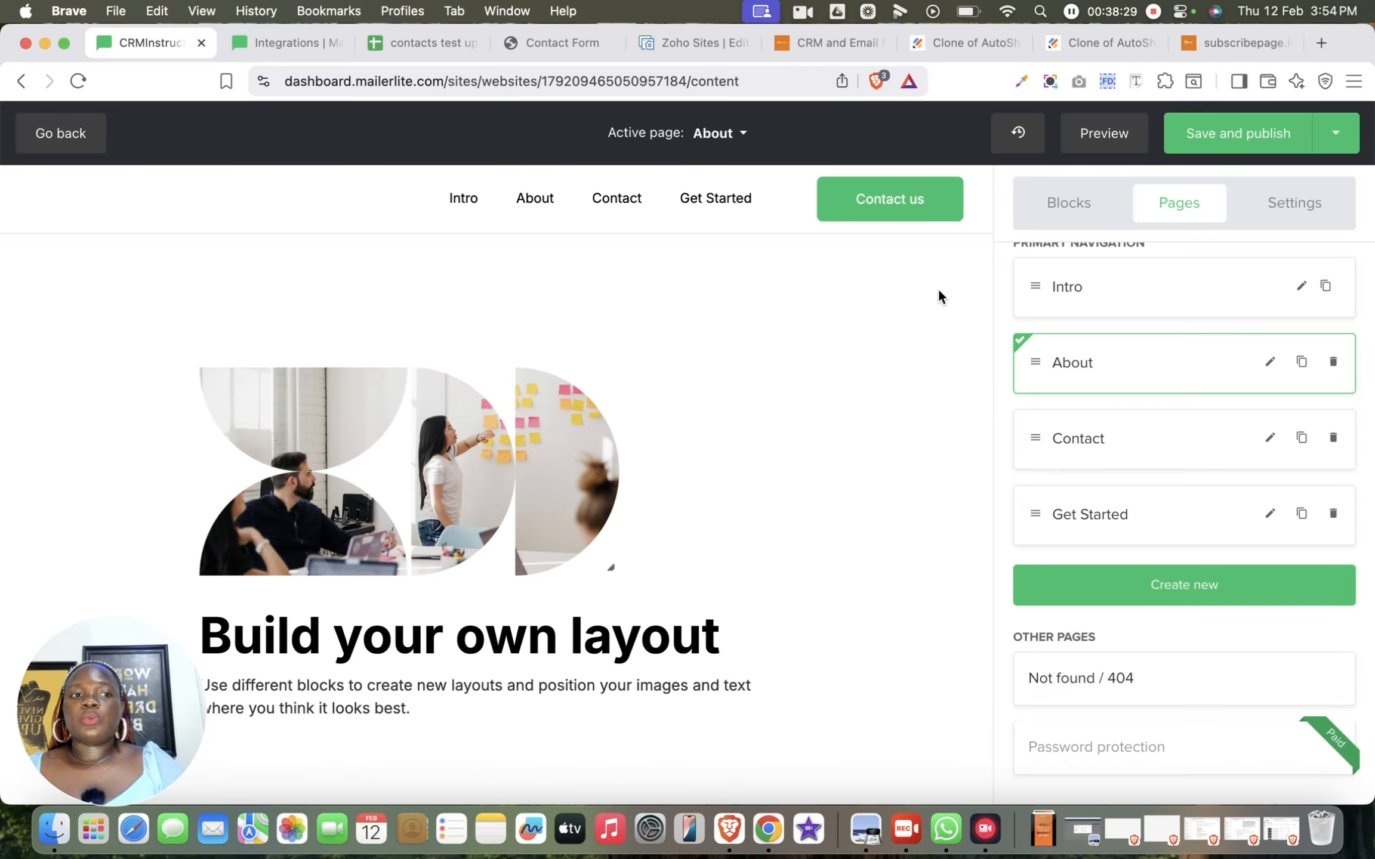
# Preview the website in desktop view, close the preview, and look through the About page content
pyautogui.click(1120, 135)
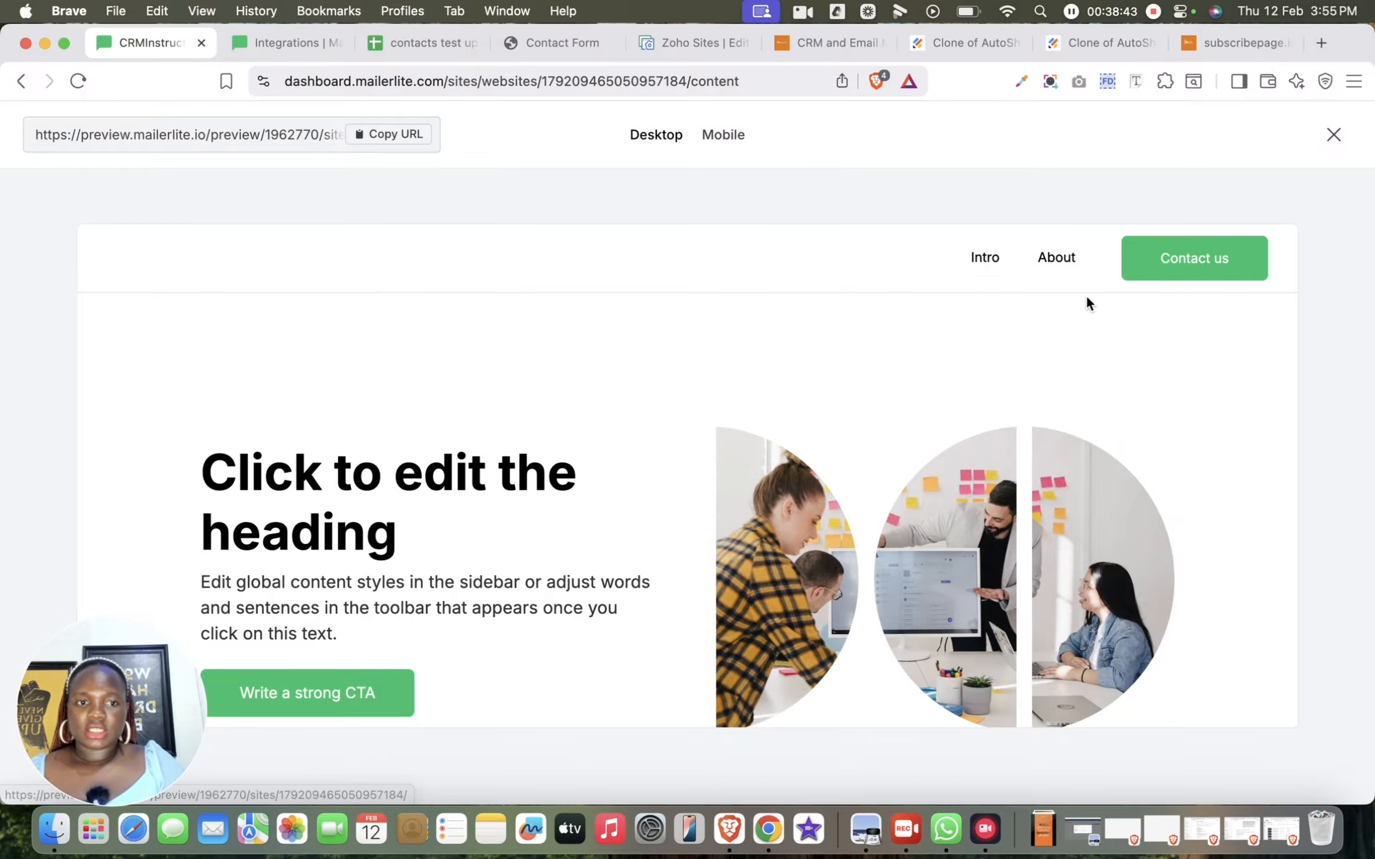
pyautogui.click(1334, 135)
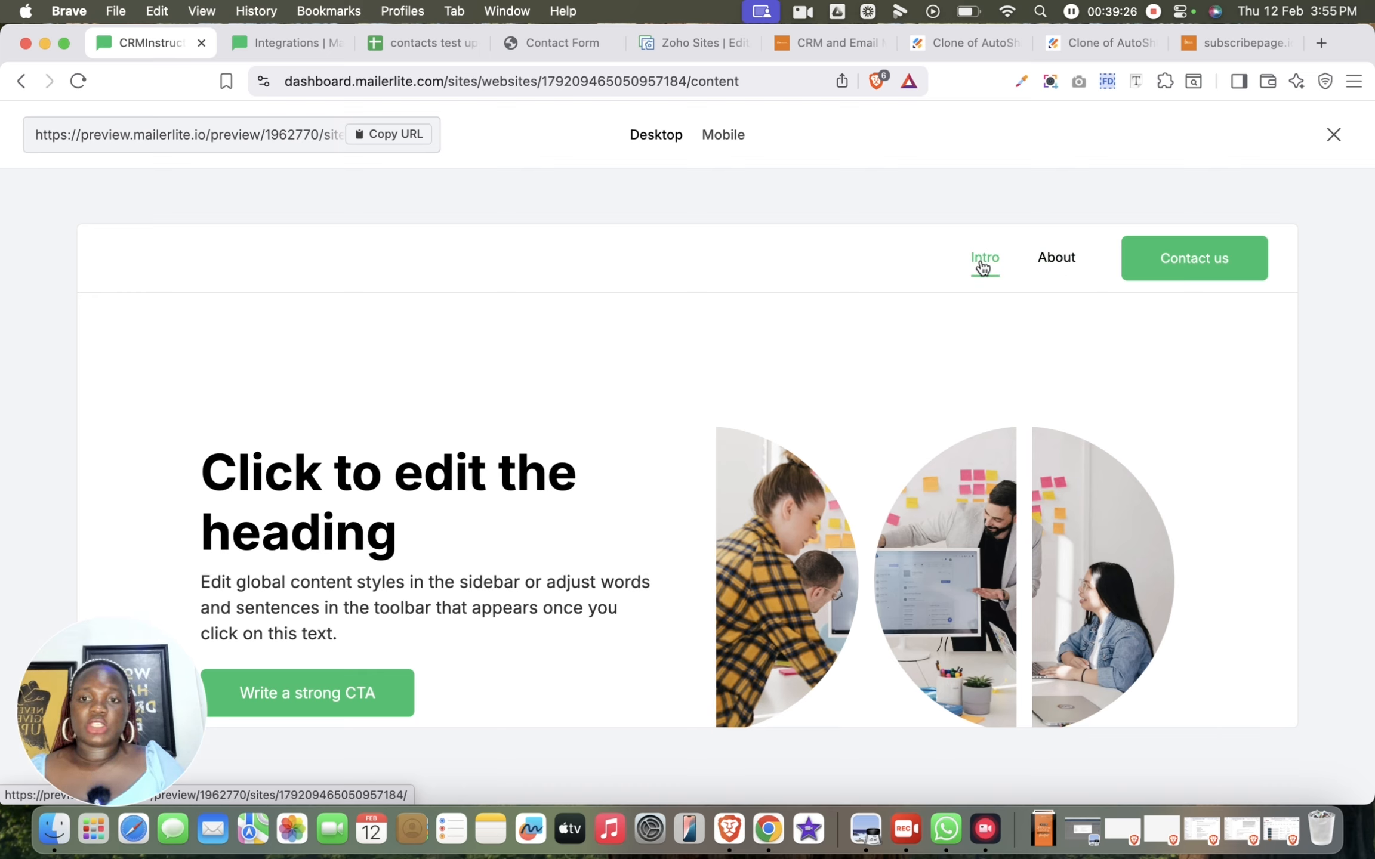
pyautogui.scroll(-6, 1018, 412)
pyautogui.scroll(-6, 1017, 421)
pyautogui.scroll(15, 1017, 421)
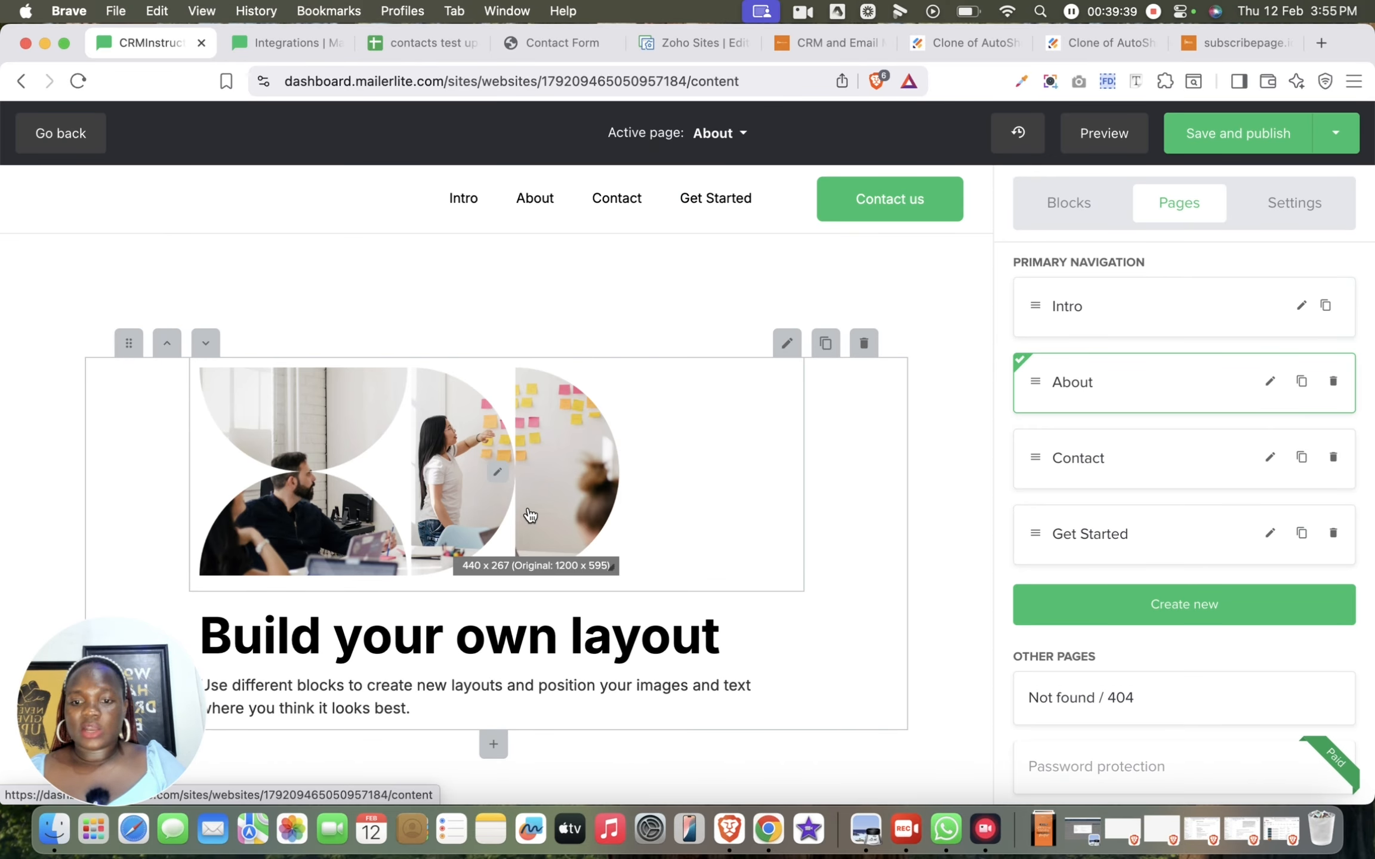
pyautogui.scroll(-15, 529, 515)
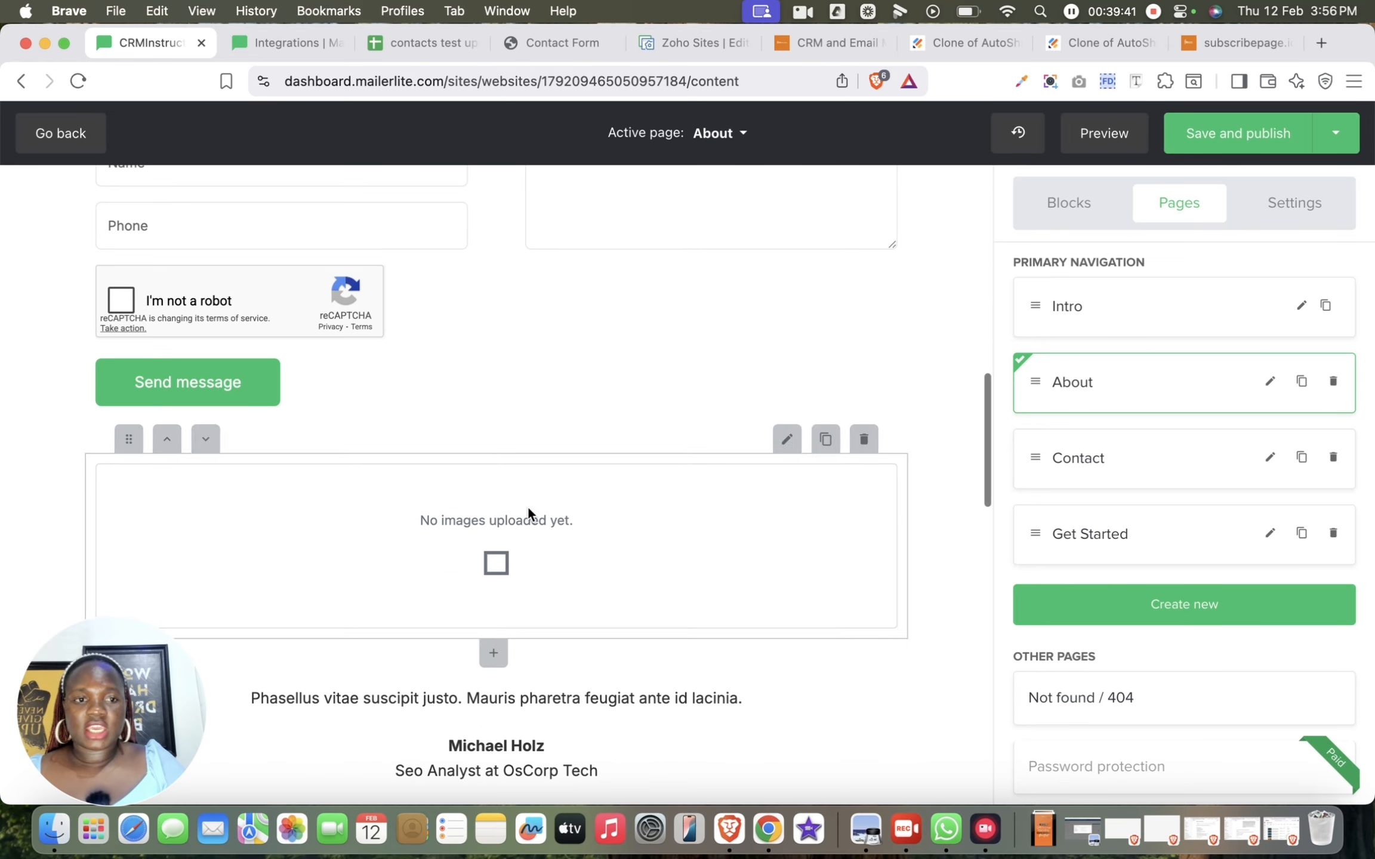
# Save the site content to proceed to publishing, and shorten the website URL to crminstructor-consulting on mailerpage.io
pyautogui.click(1238, 137)
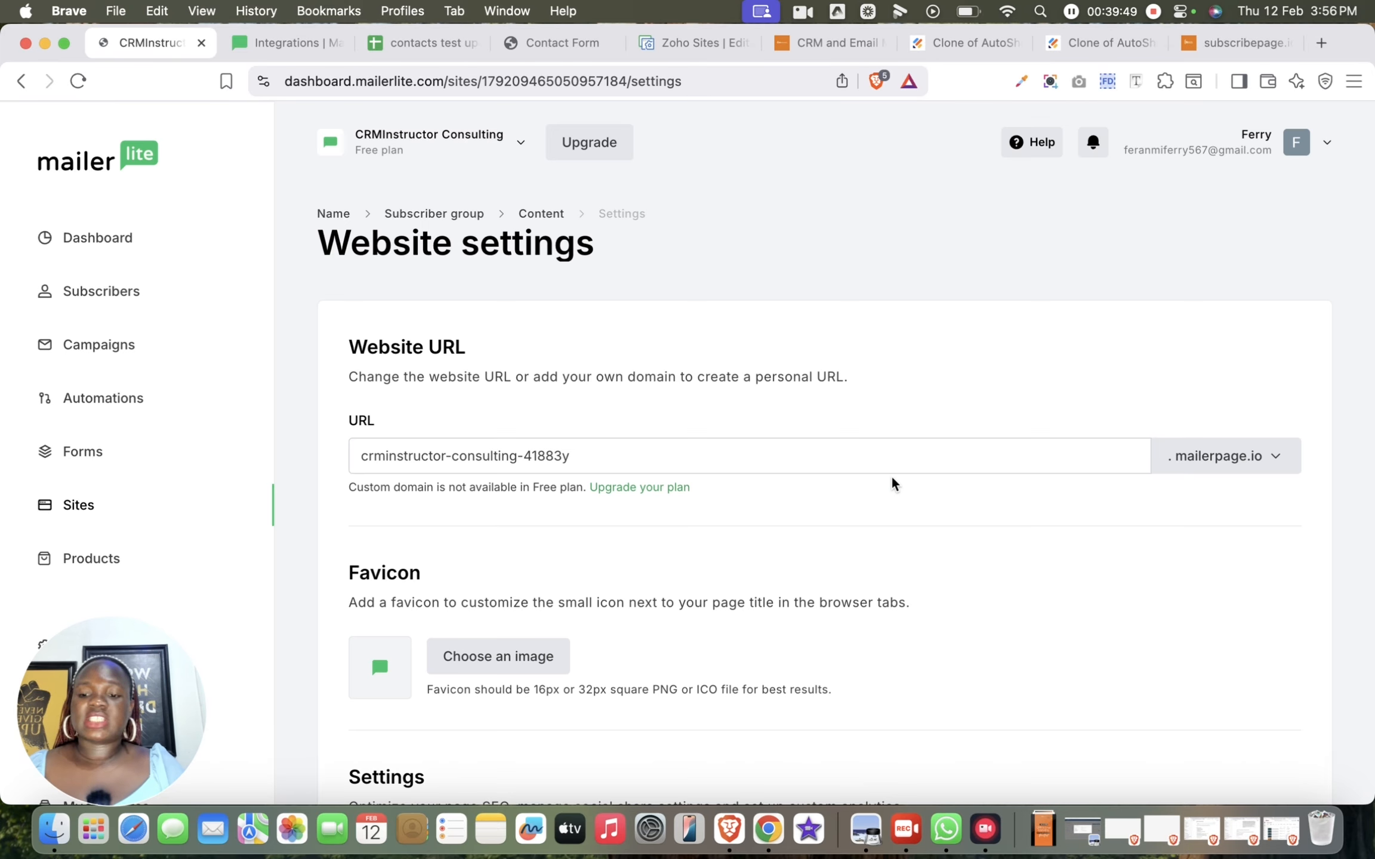
pyautogui.scroll(-3, 890, 481)
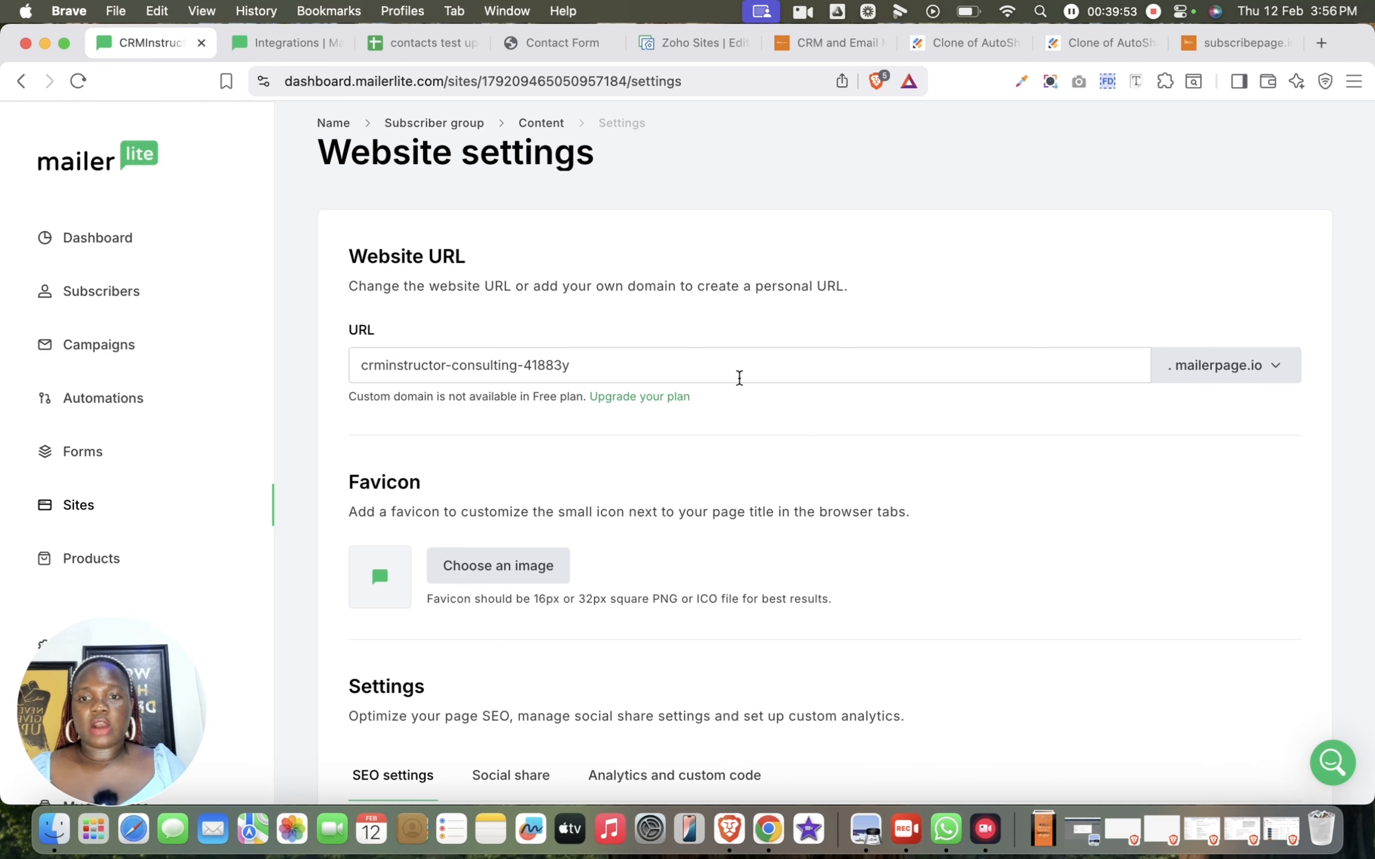
pyautogui.click(739, 377)
pyautogui.press('BackSpace')
pyautogui.press('BackSpace')
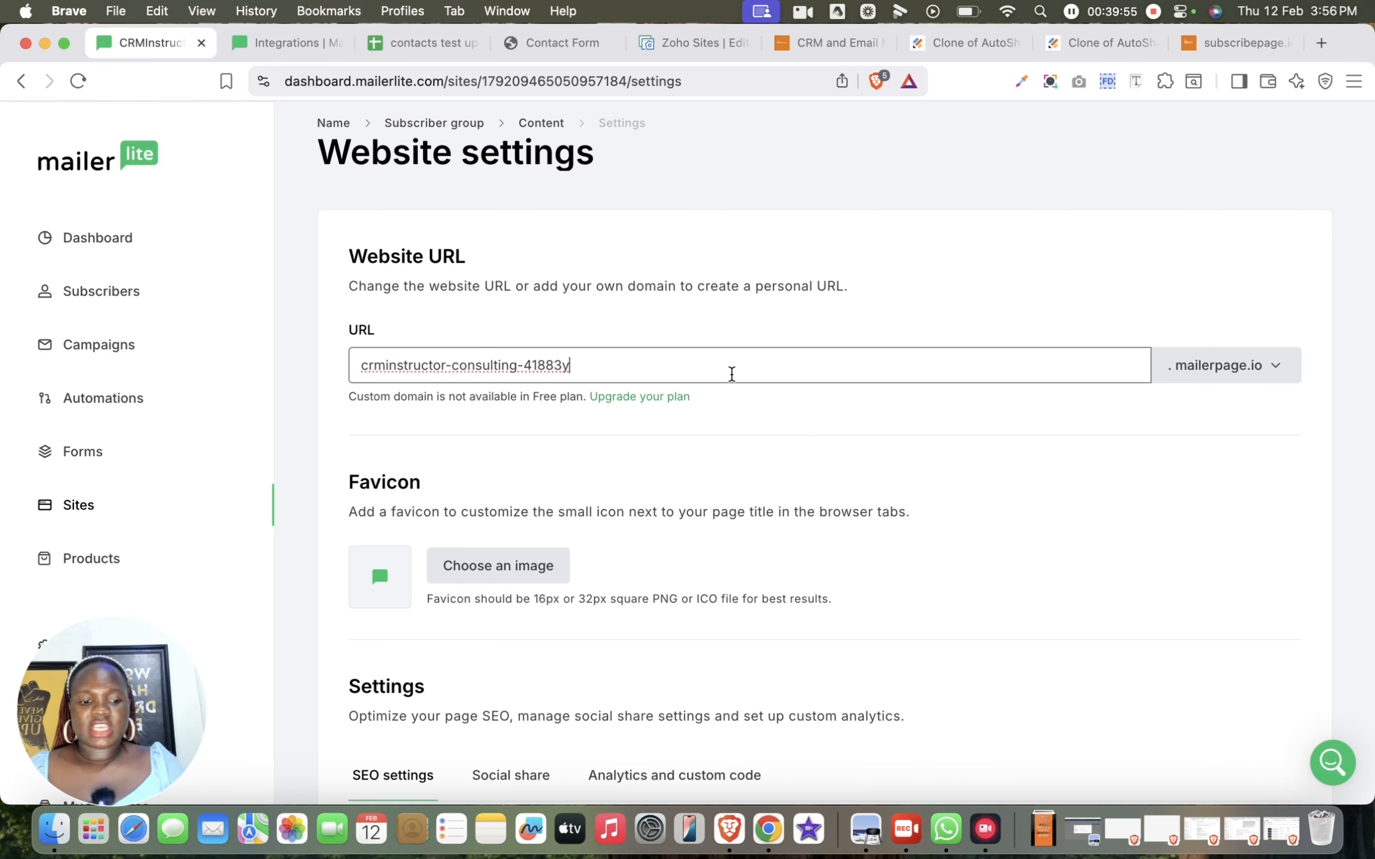
pyautogui.press('BackSpace')
pyautogui.press('BackSpace')
pyautogui.press('BackSpace')
pyautogui.press('BackSpace')
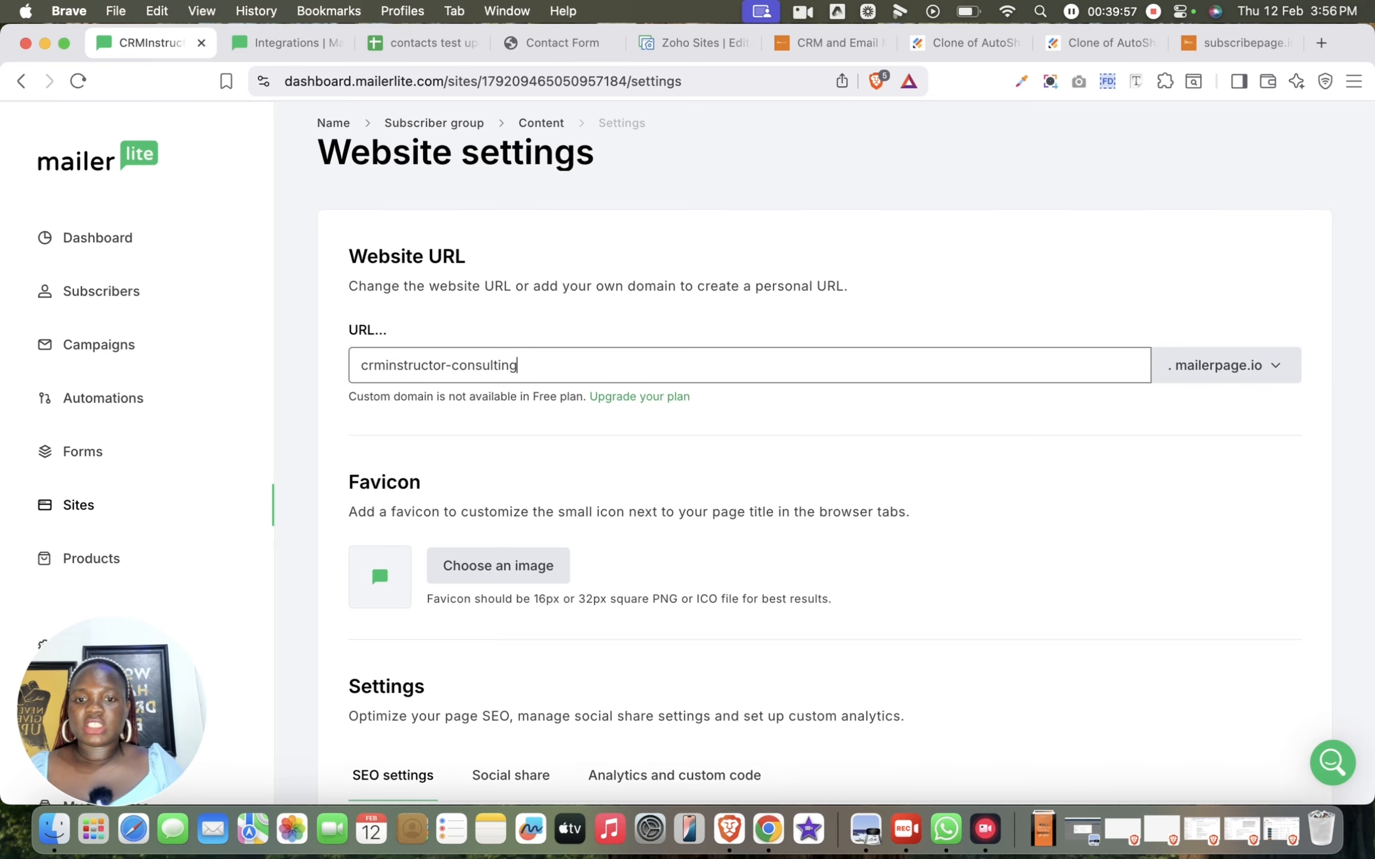
pyautogui.click(850, 451)
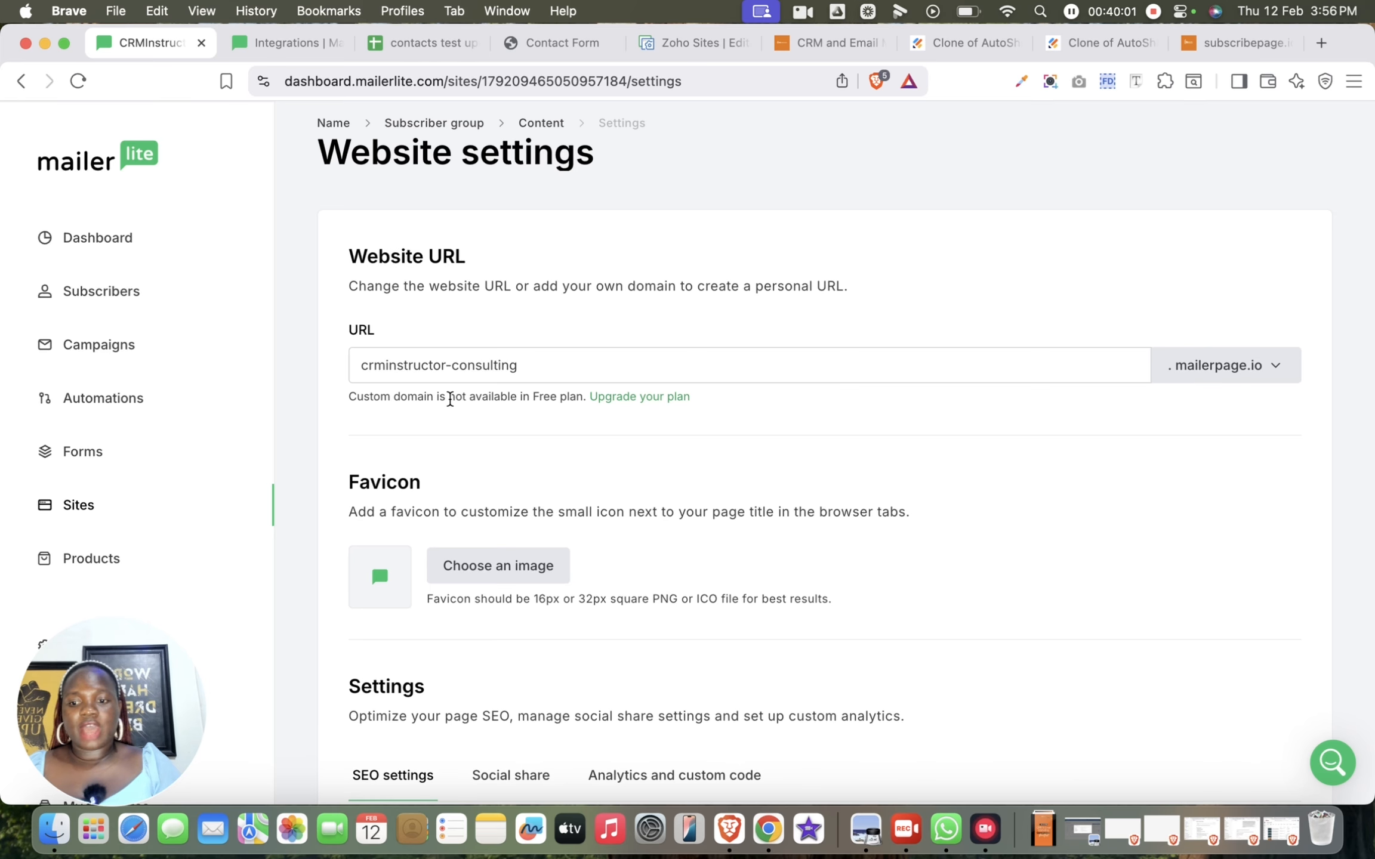
# Set the website favicon to the CRMInstructors logo image Asset 84x (1)cropped.png after viewing it enlarged in the file manager
pyautogui.scroll(-3, 568, 570)
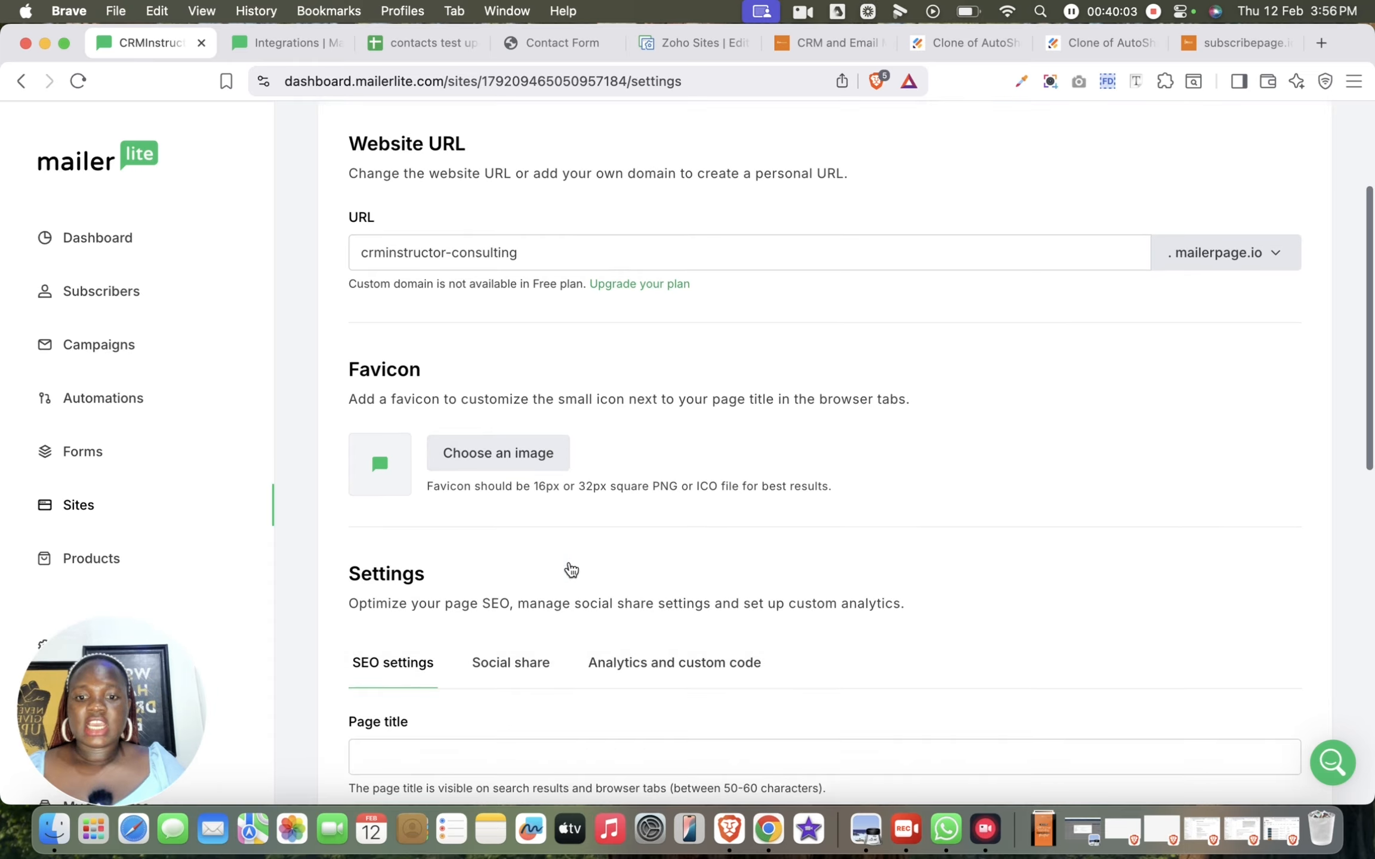
pyautogui.click(503, 396)
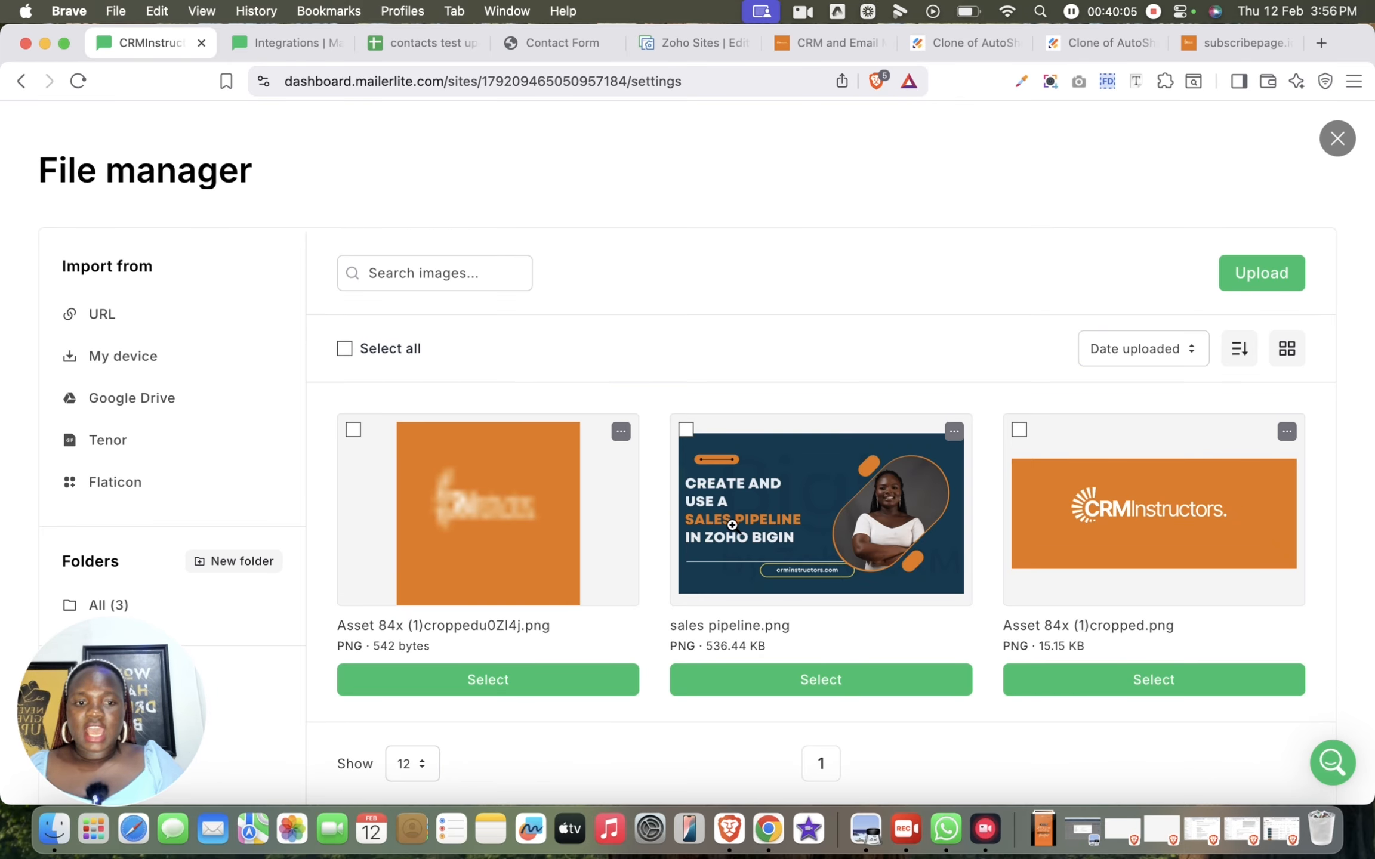
pyautogui.click(1193, 530)
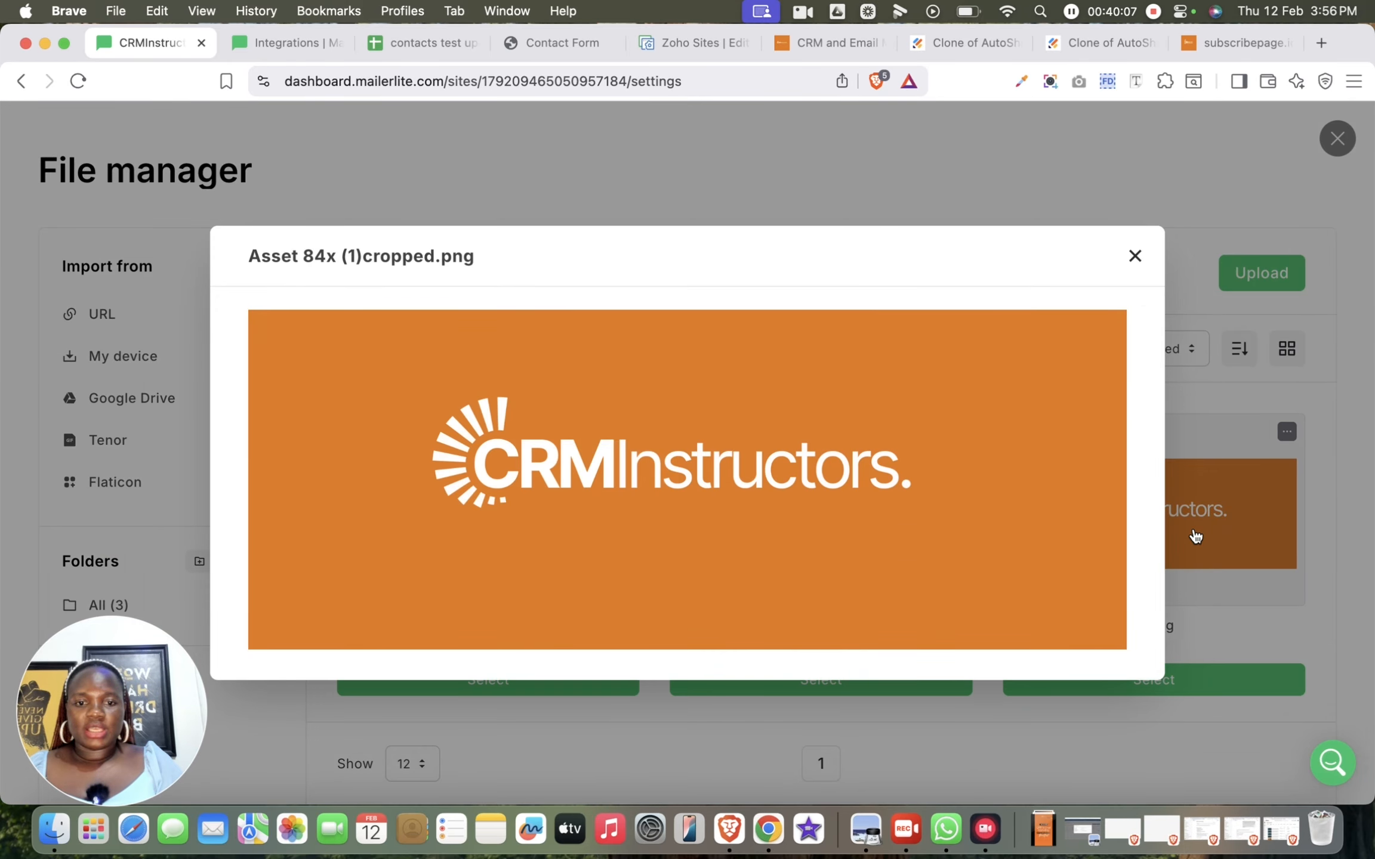
pyautogui.click(1133, 254)
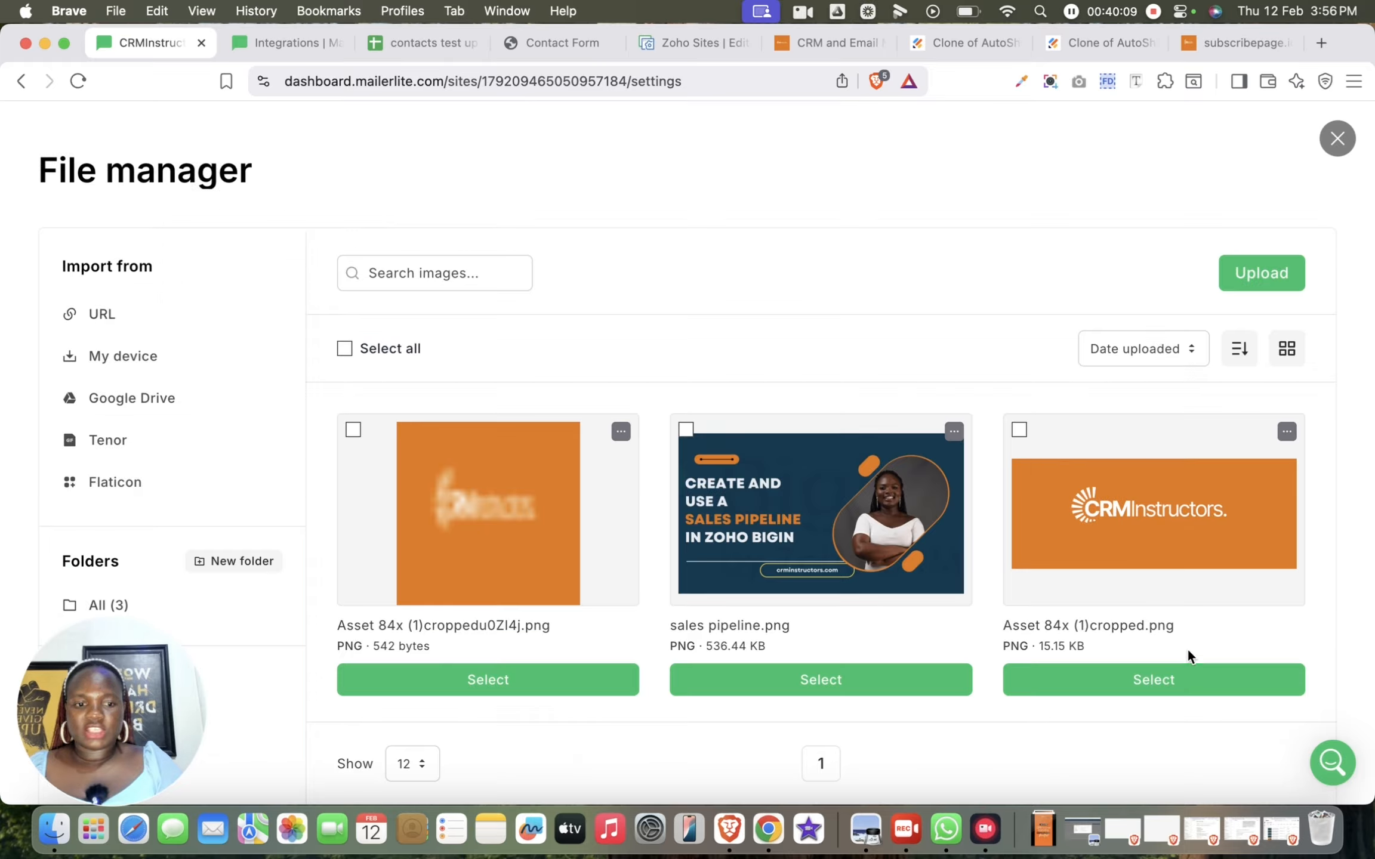
pyautogui.click(1165, 684)
pyautogui.scroll(-5, 615, 502)
pyautogui.scroll(1, 614, 503)
pyautogui.click(620, 408)
# Leave the SEO fields and indexing options unset and save the website settings to publish the site, retrying the save if needed
pyautogui.scroll(-6, 620, 408)
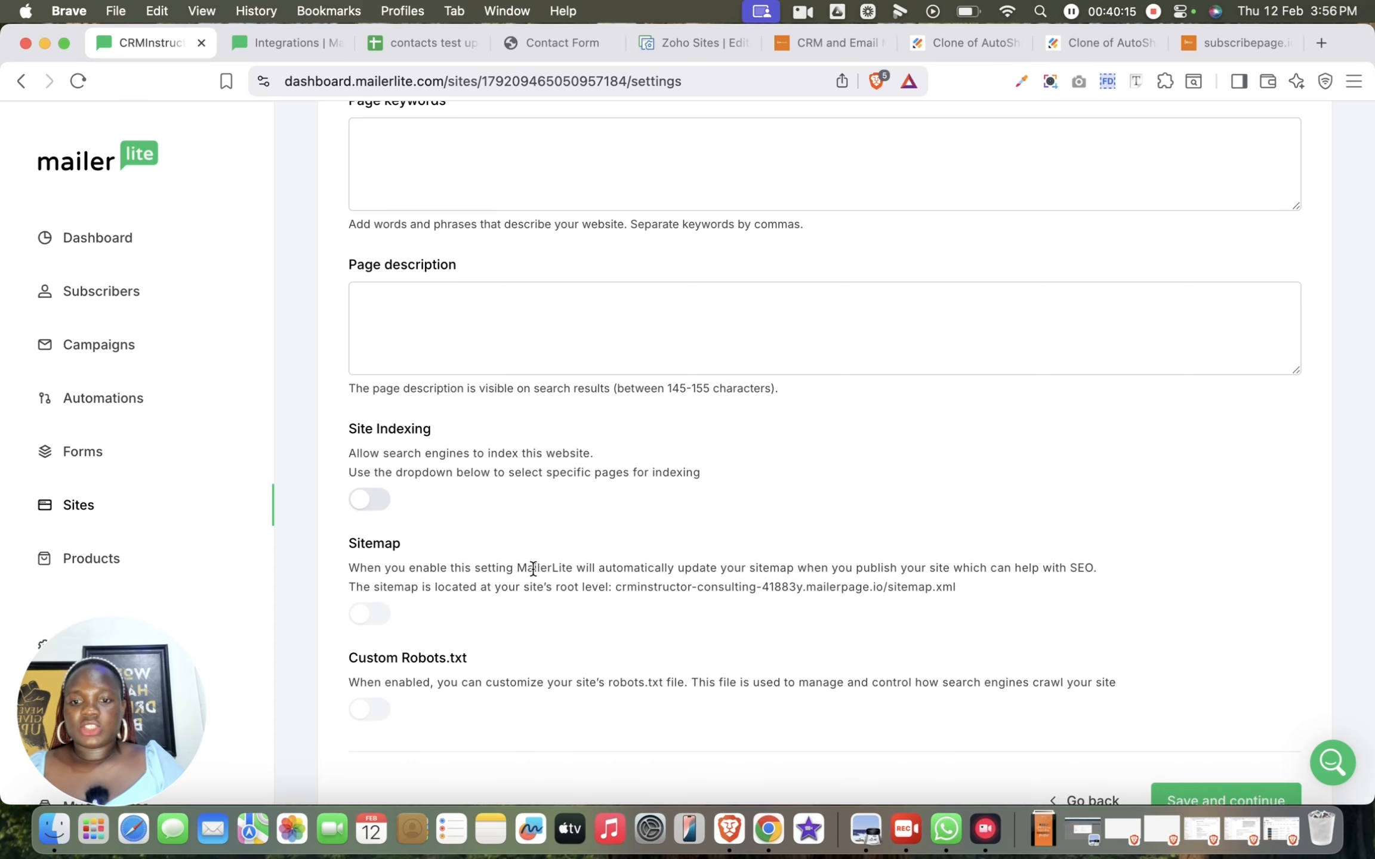
pyautogui.scroll(-1, 1014, 570)
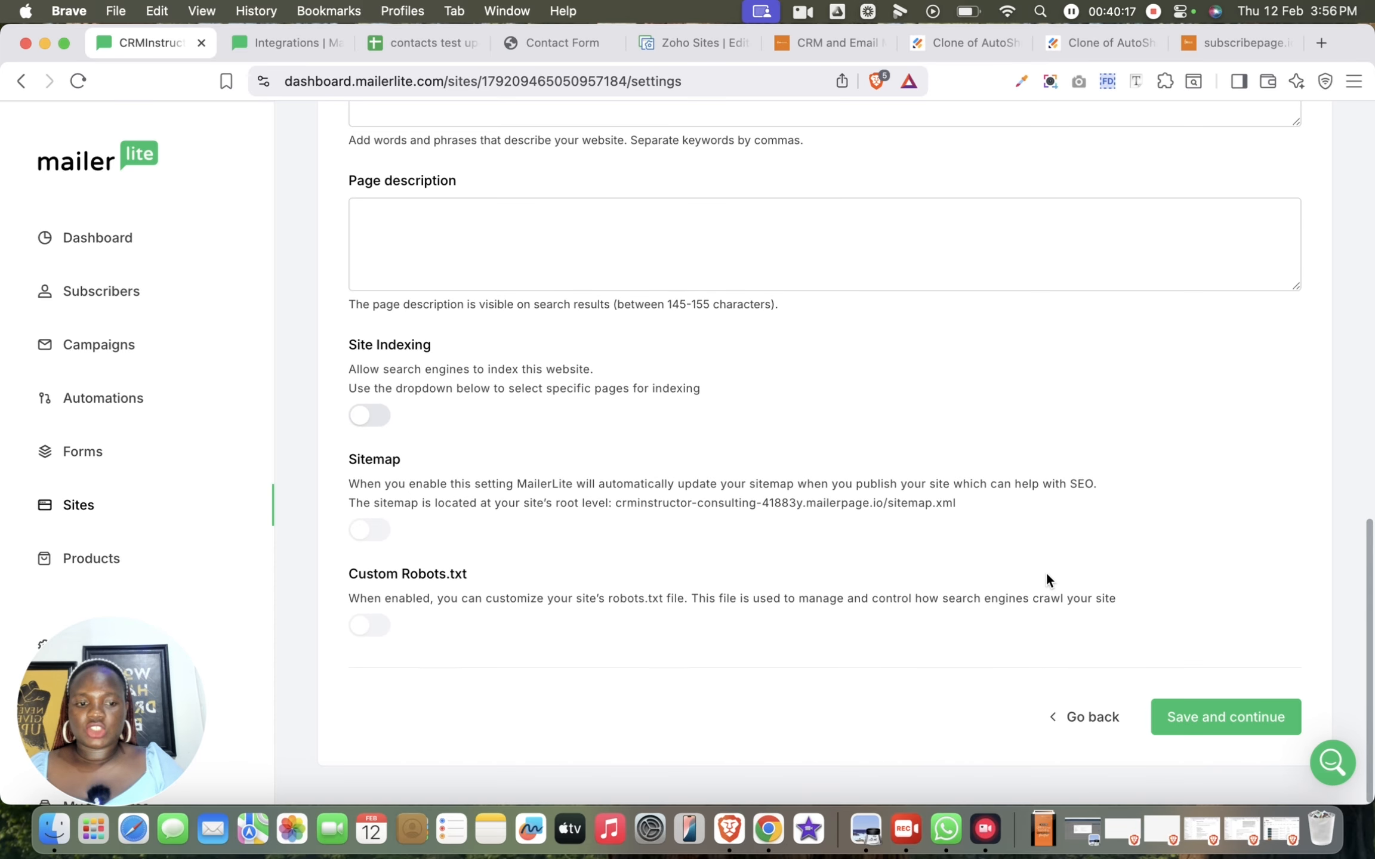
pyautogui.scroll(12, 1225, 636)
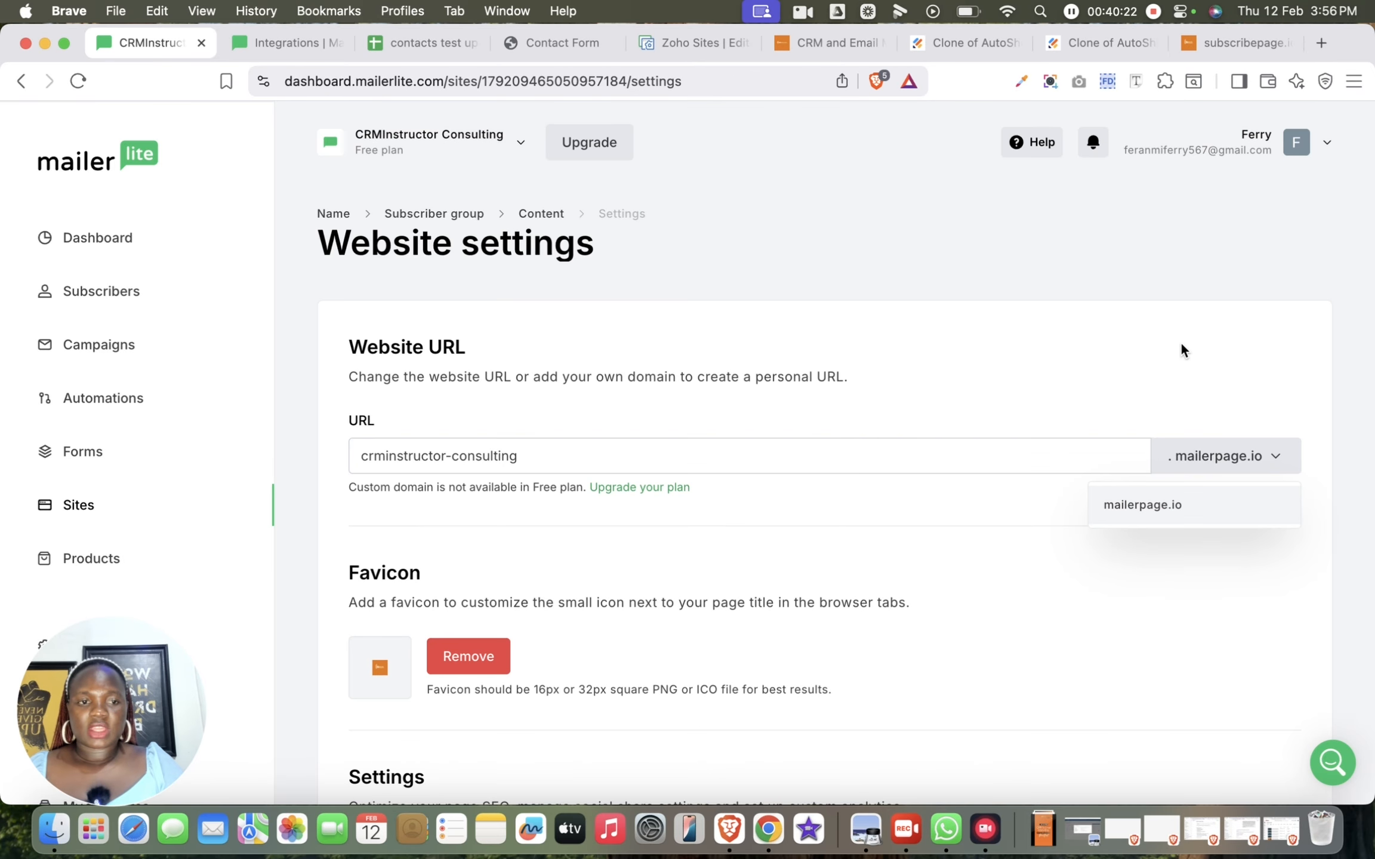
pyautogui.click(1141, 505)
pyautogui.scroll(-10, 1136, 562)
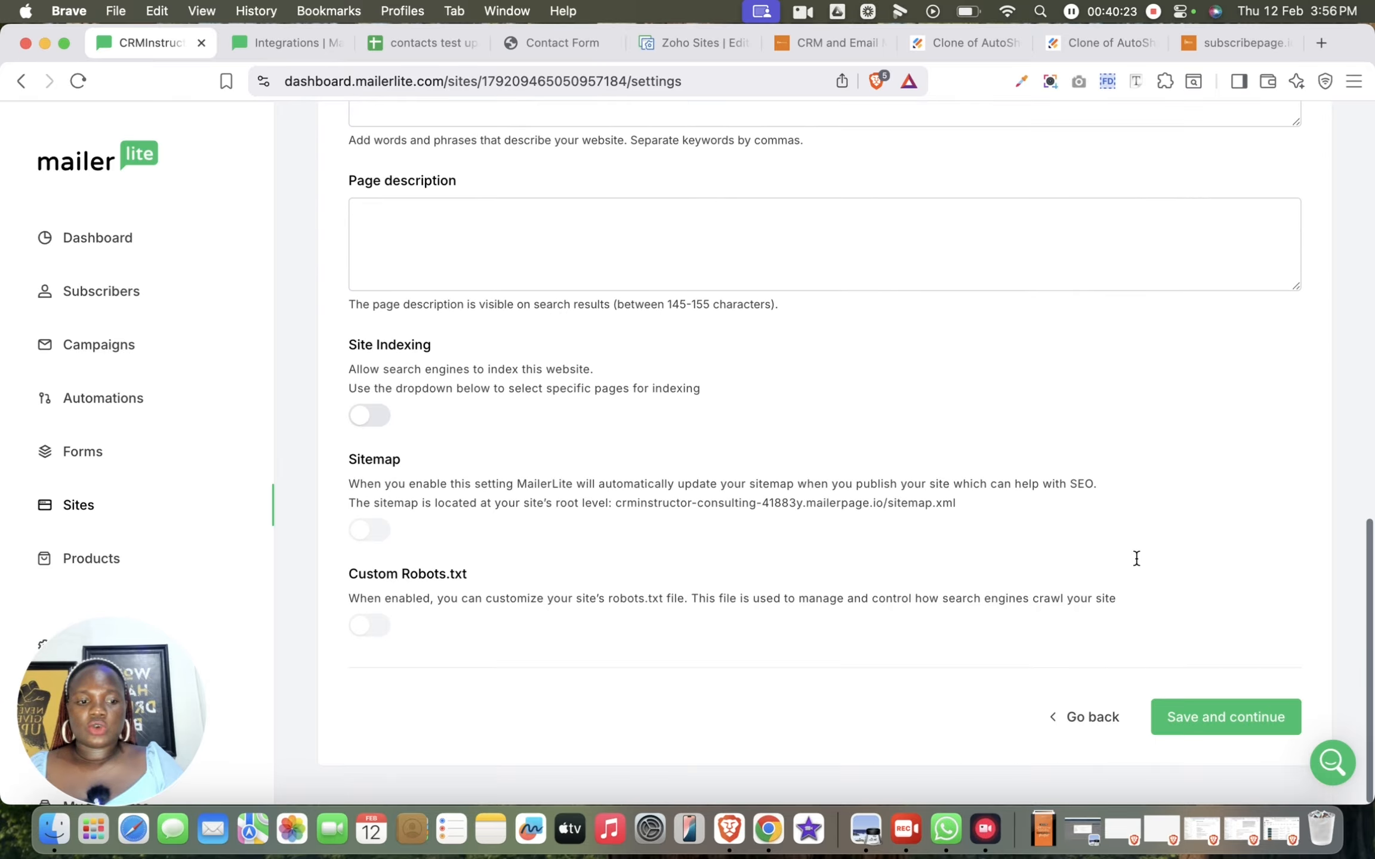
pyautogui.click(1168, 719)
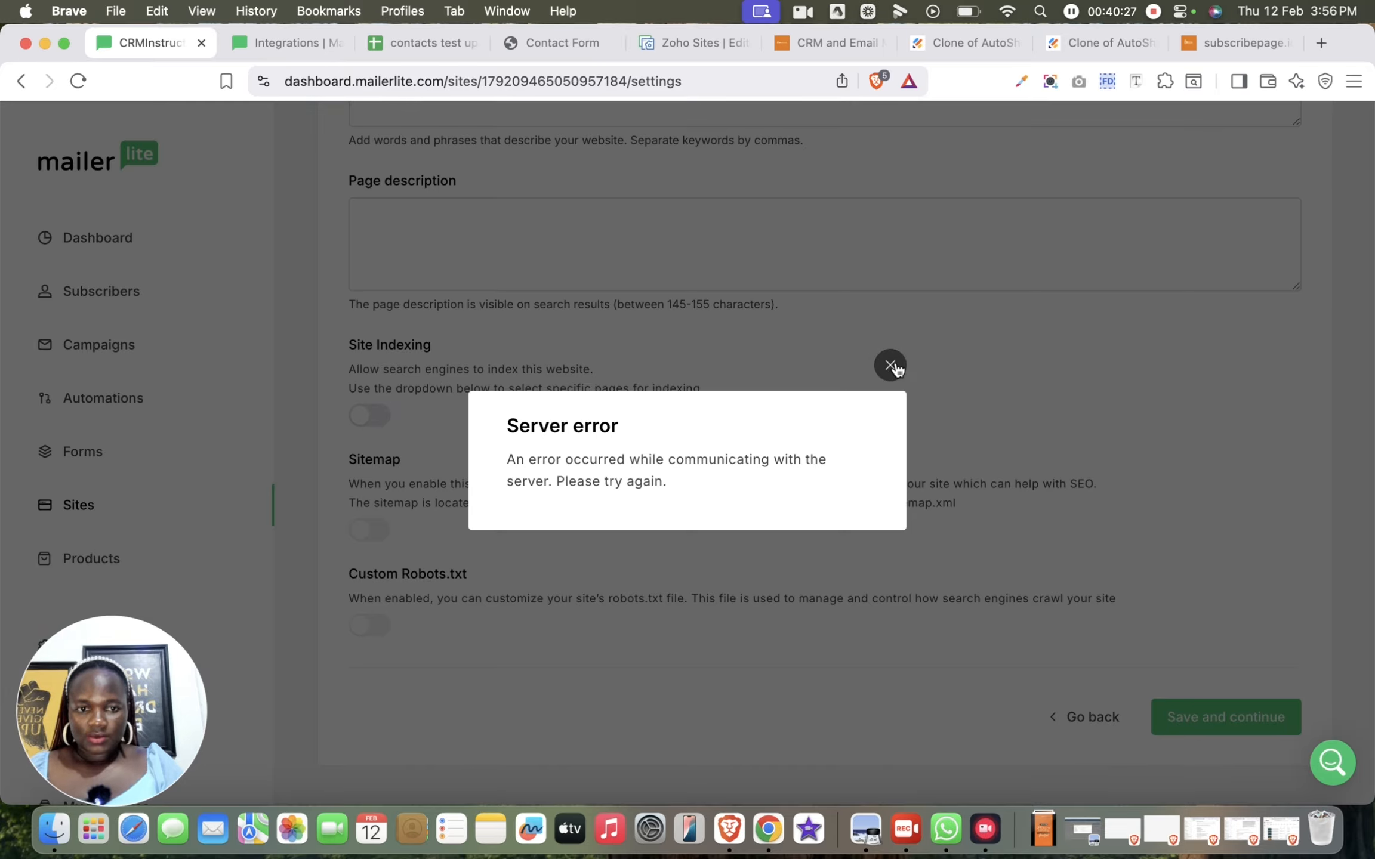
pyautogui.click(890, 366)
pyautogui.click(1238, 727)
pyautogui.click(1214, 716)
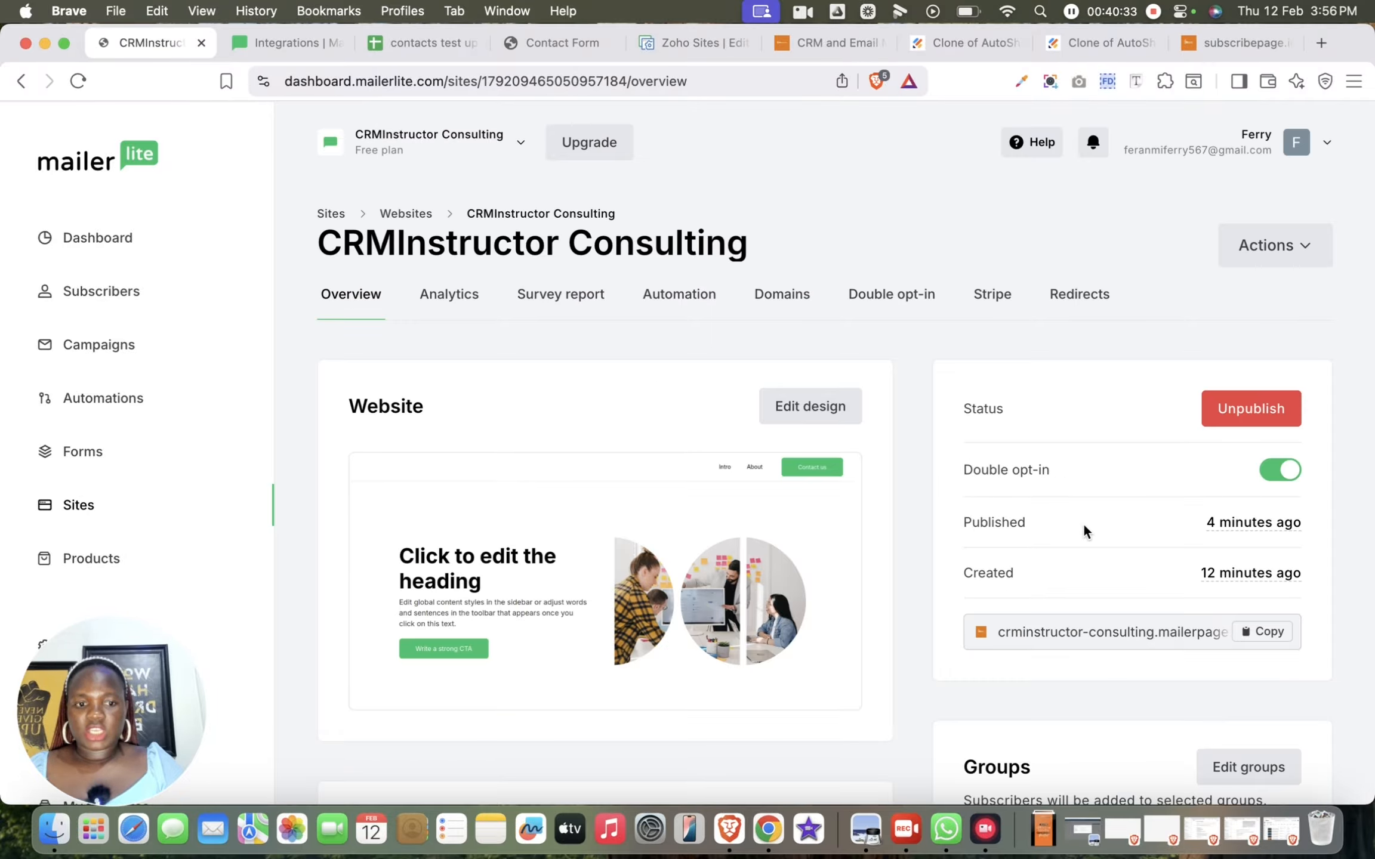
# Turn off double opt-in for the website and look through its groups, SEO, social share and analytics settings on the overview
pyautogui.moveTo(787, 649)
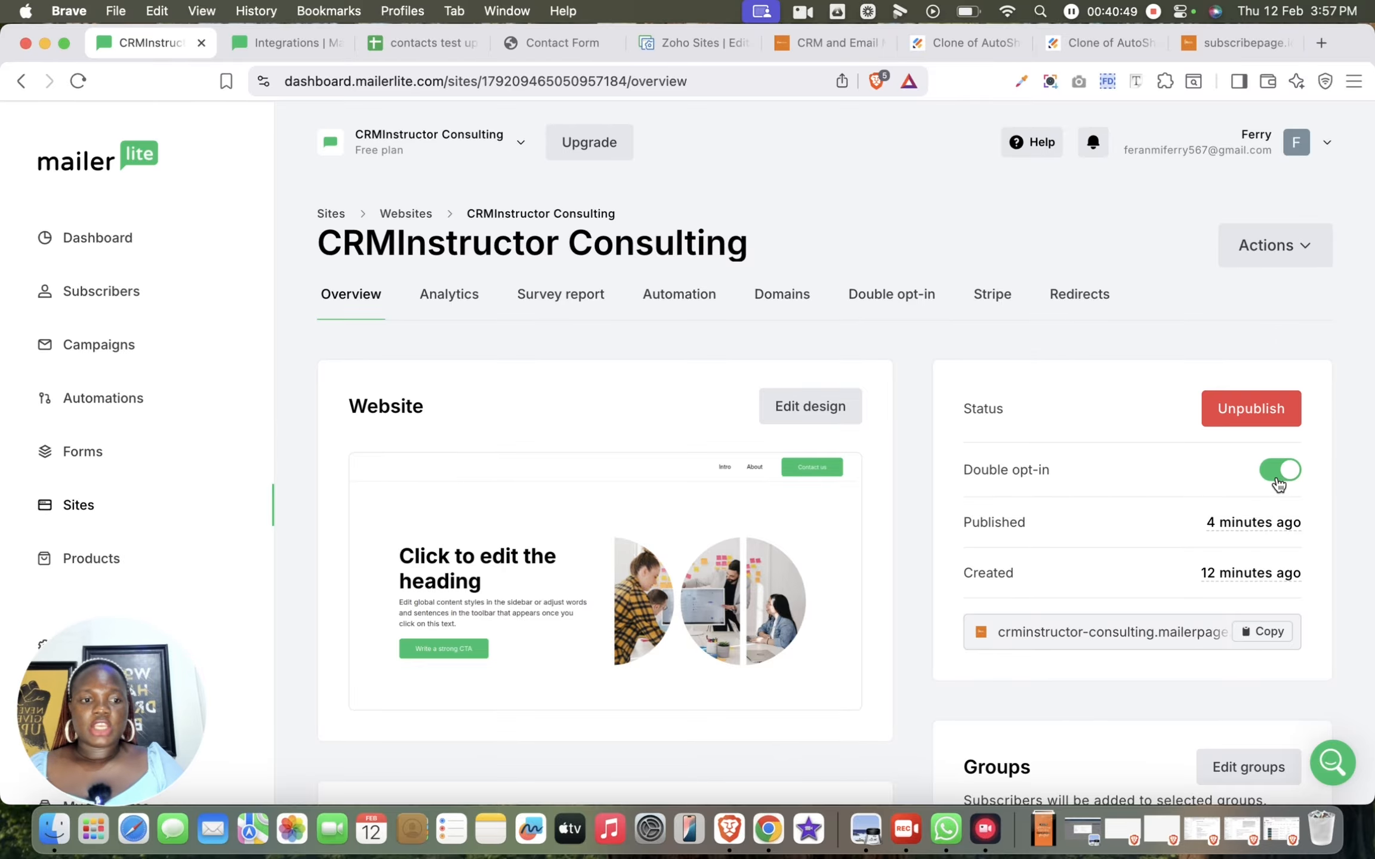
pyautogui.scroll(-10, 1276, 480)
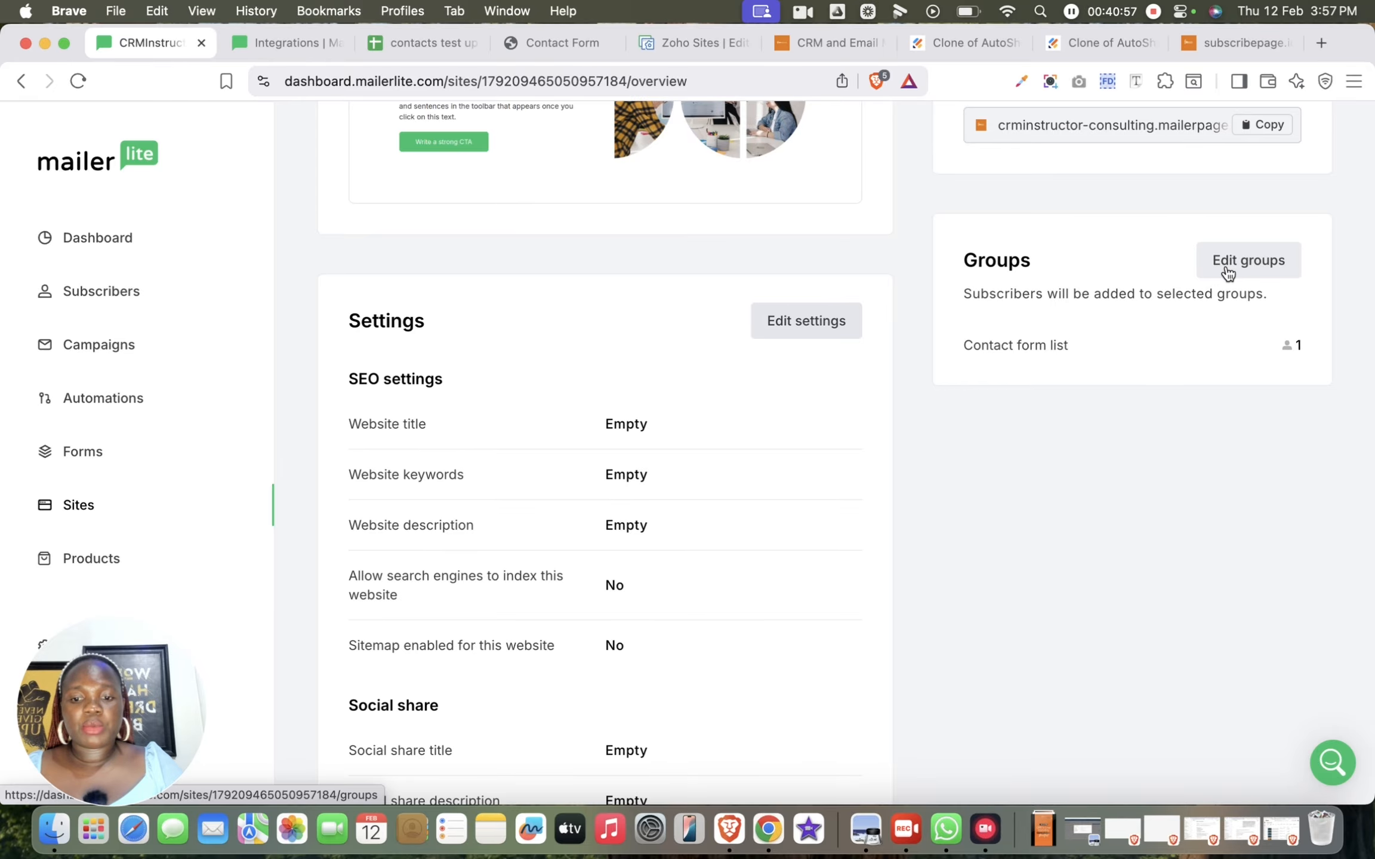
pyautogui.scroll(-8, 1227, 274)
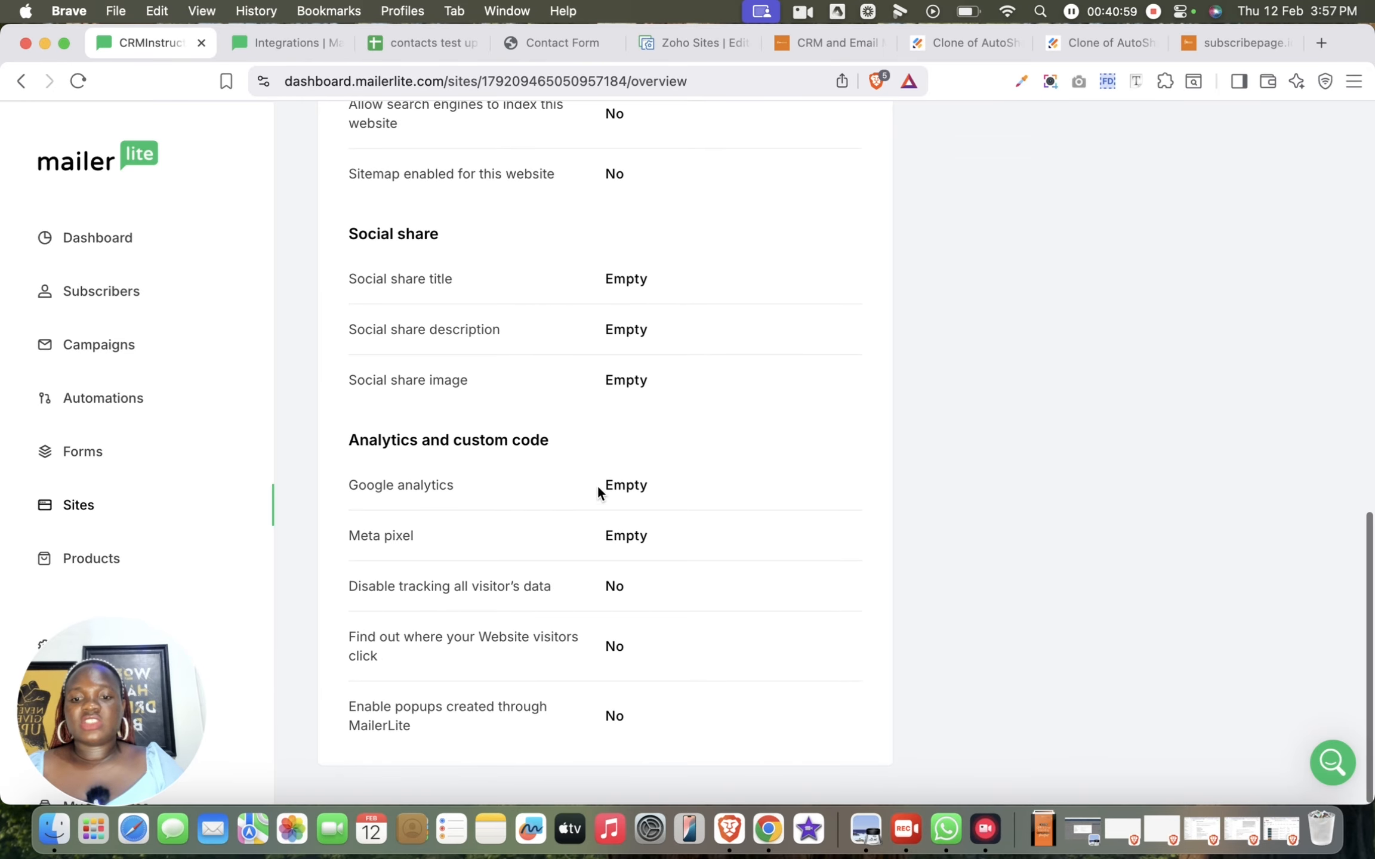
pyautogui.scroll(3, 583, 479)
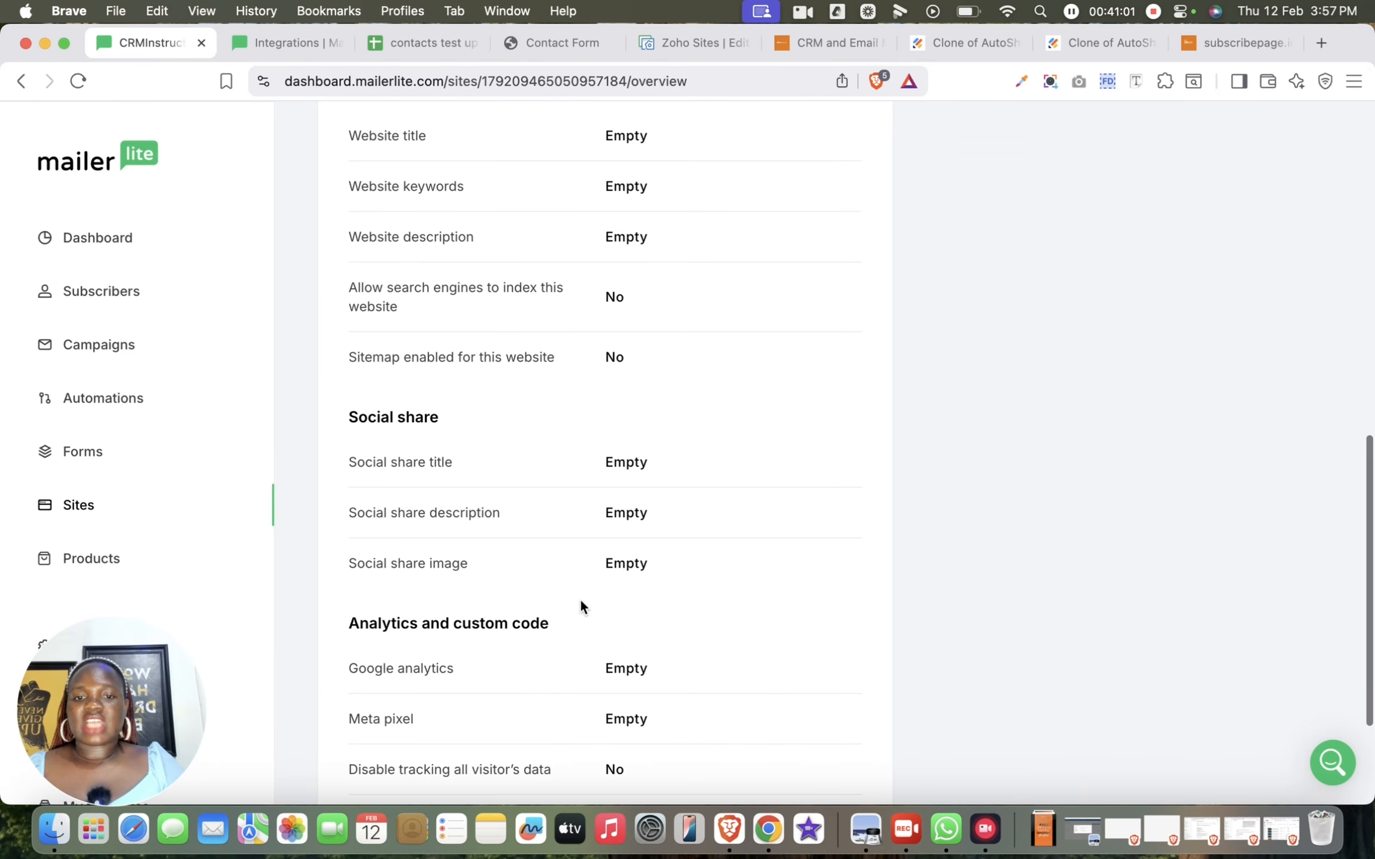
pyautogui.scroll(12, 552, 300)
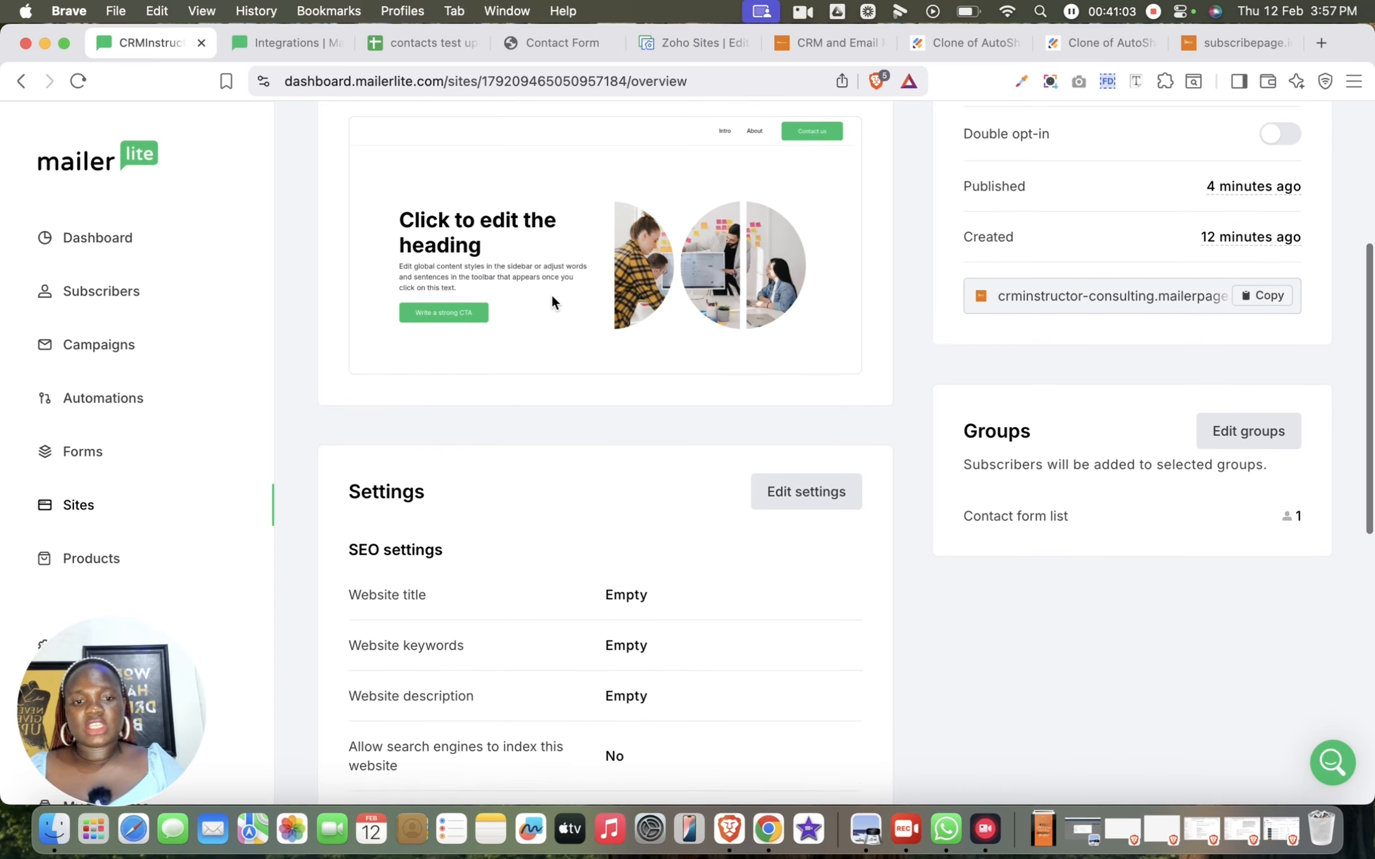
pyautogui.scroll(-6, 690, 497)
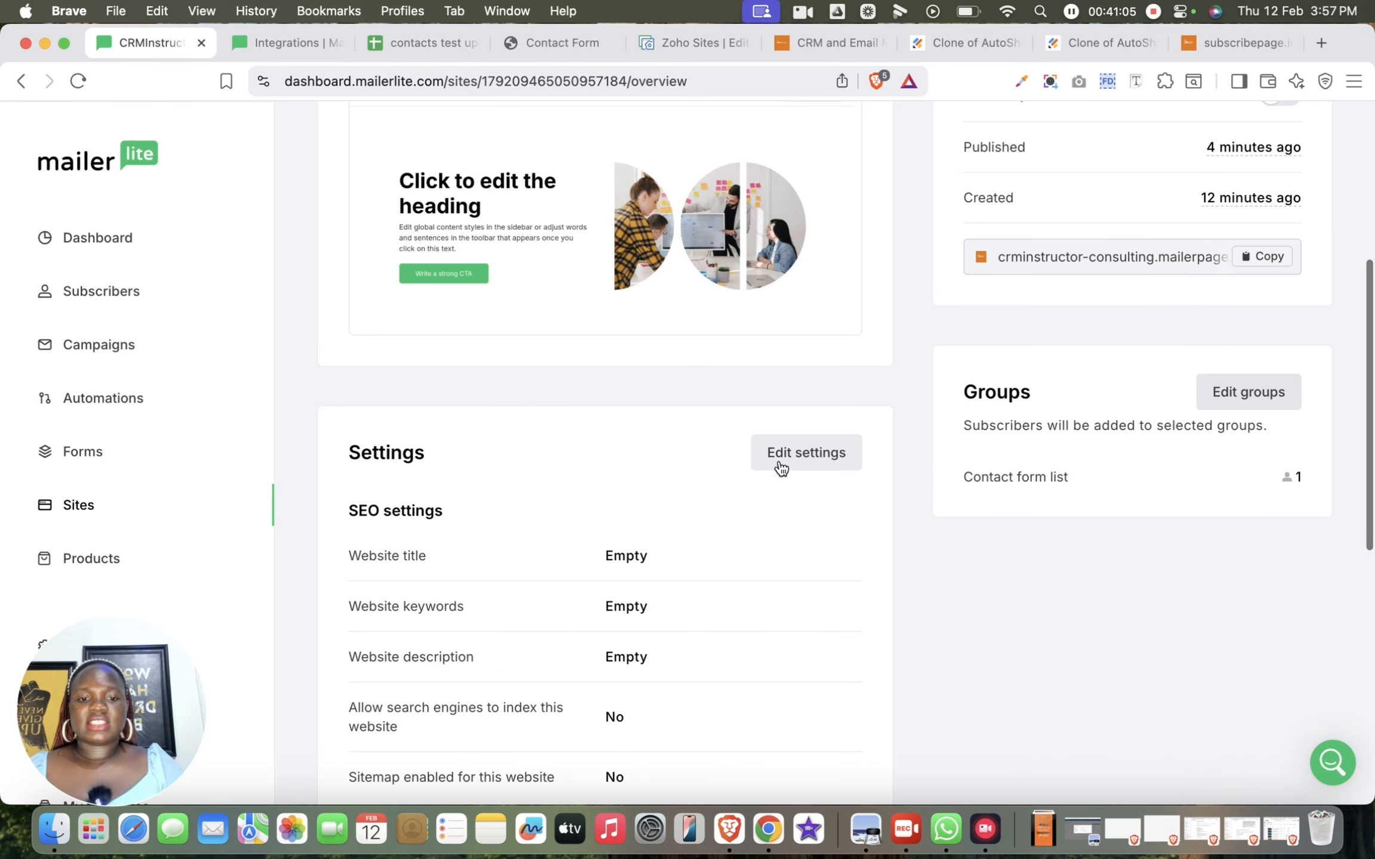
pyautogui.scroll(7, 794, 507)
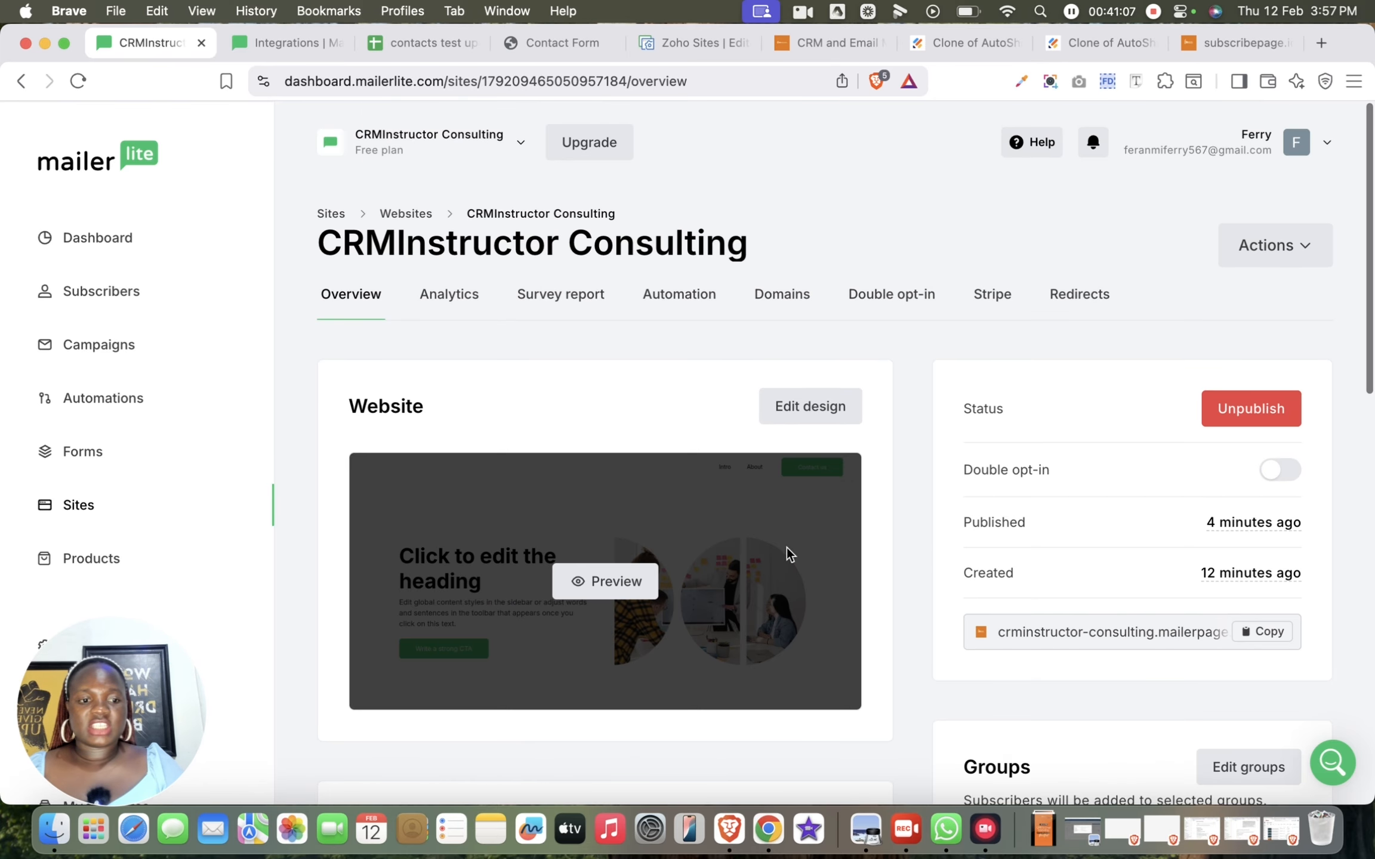
# Copy the published website's URL, open it in a new browser tab, and look through the live About page
pyautogui.click(1260, 633)
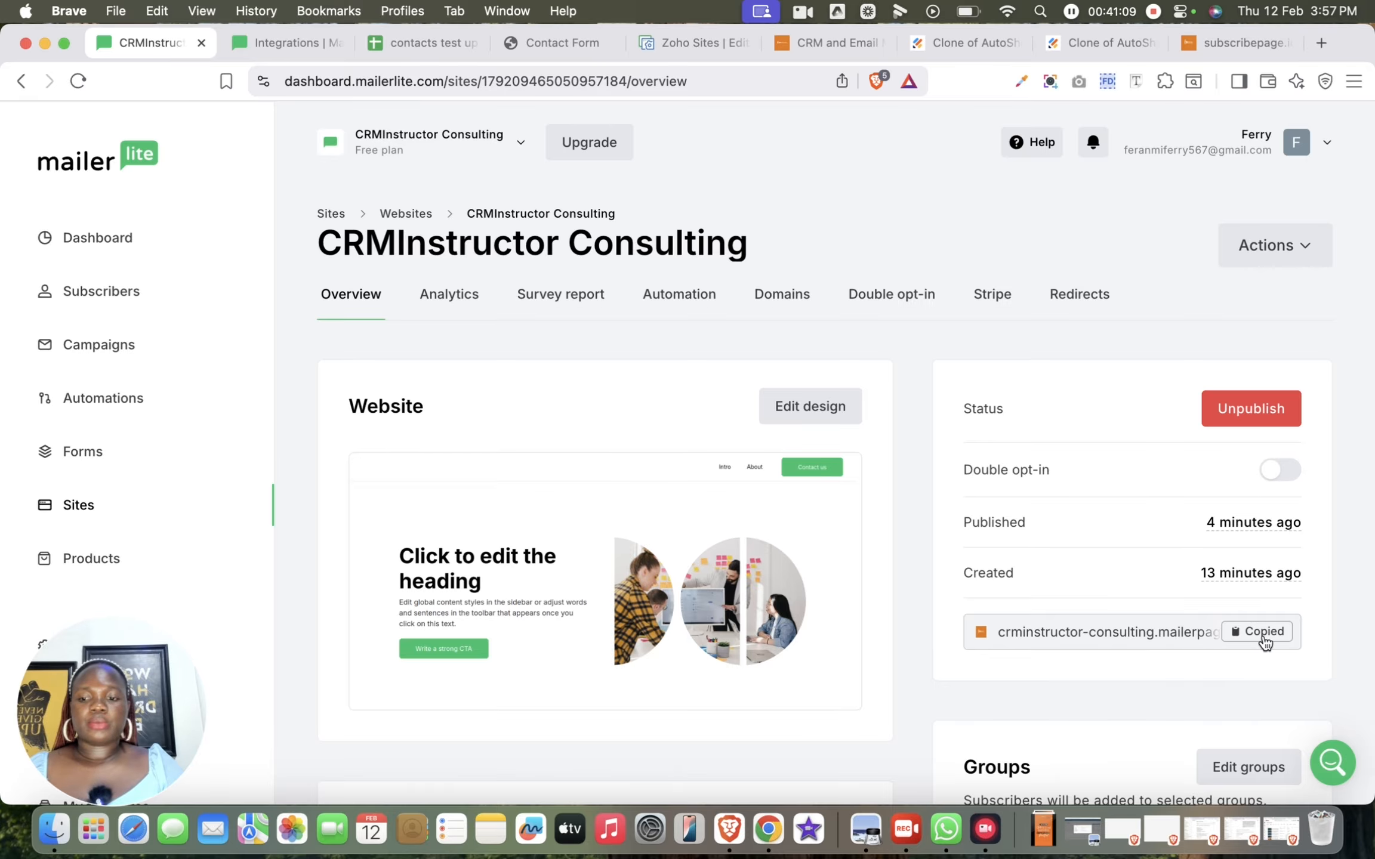
pyautogui.click(1322, 46)
pyautogui.press('super+v')
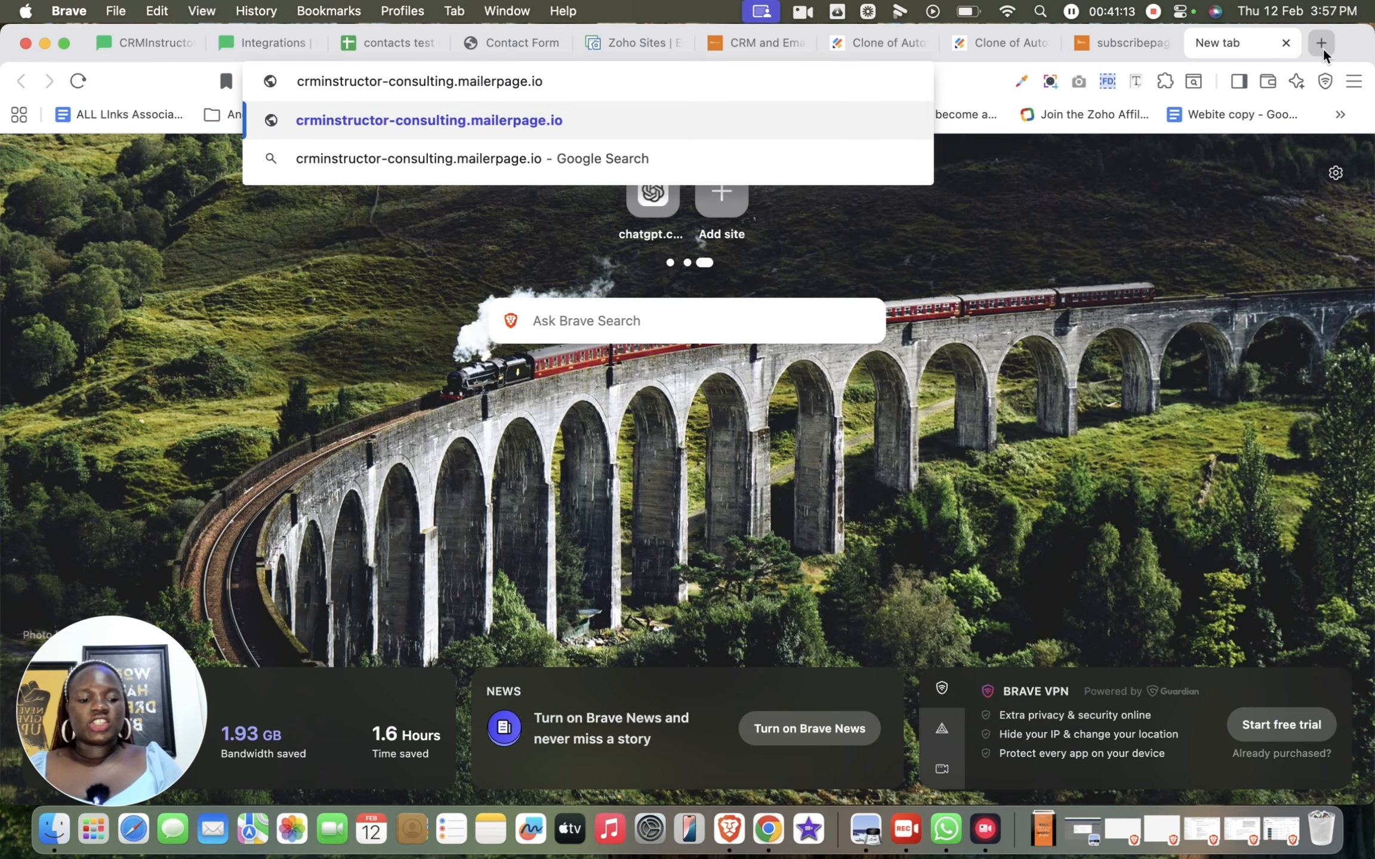
pyautogui.press('Return')
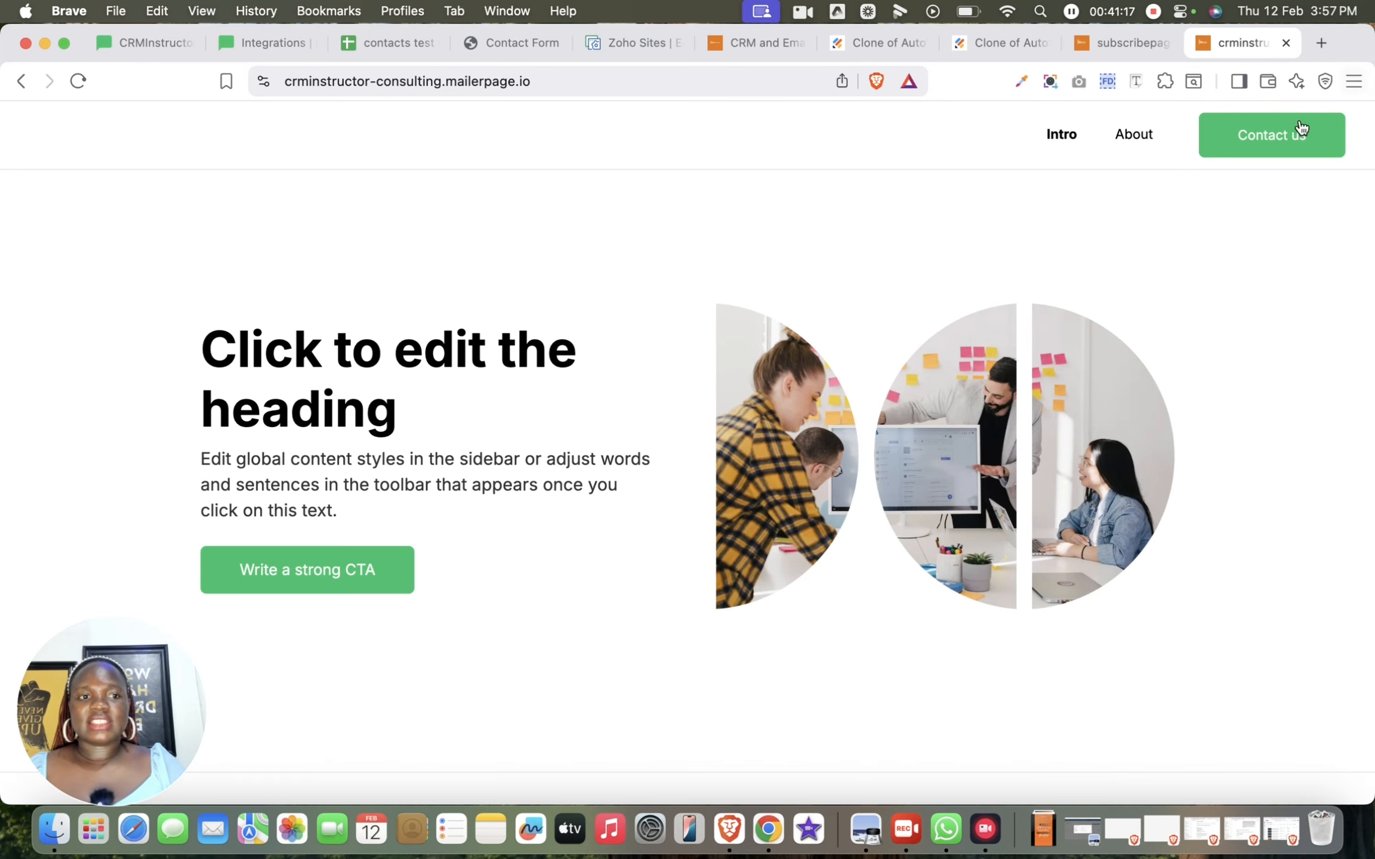
pyautogui.click(1132, 139)
pyautogui.scroll(-5, 1206, 391)
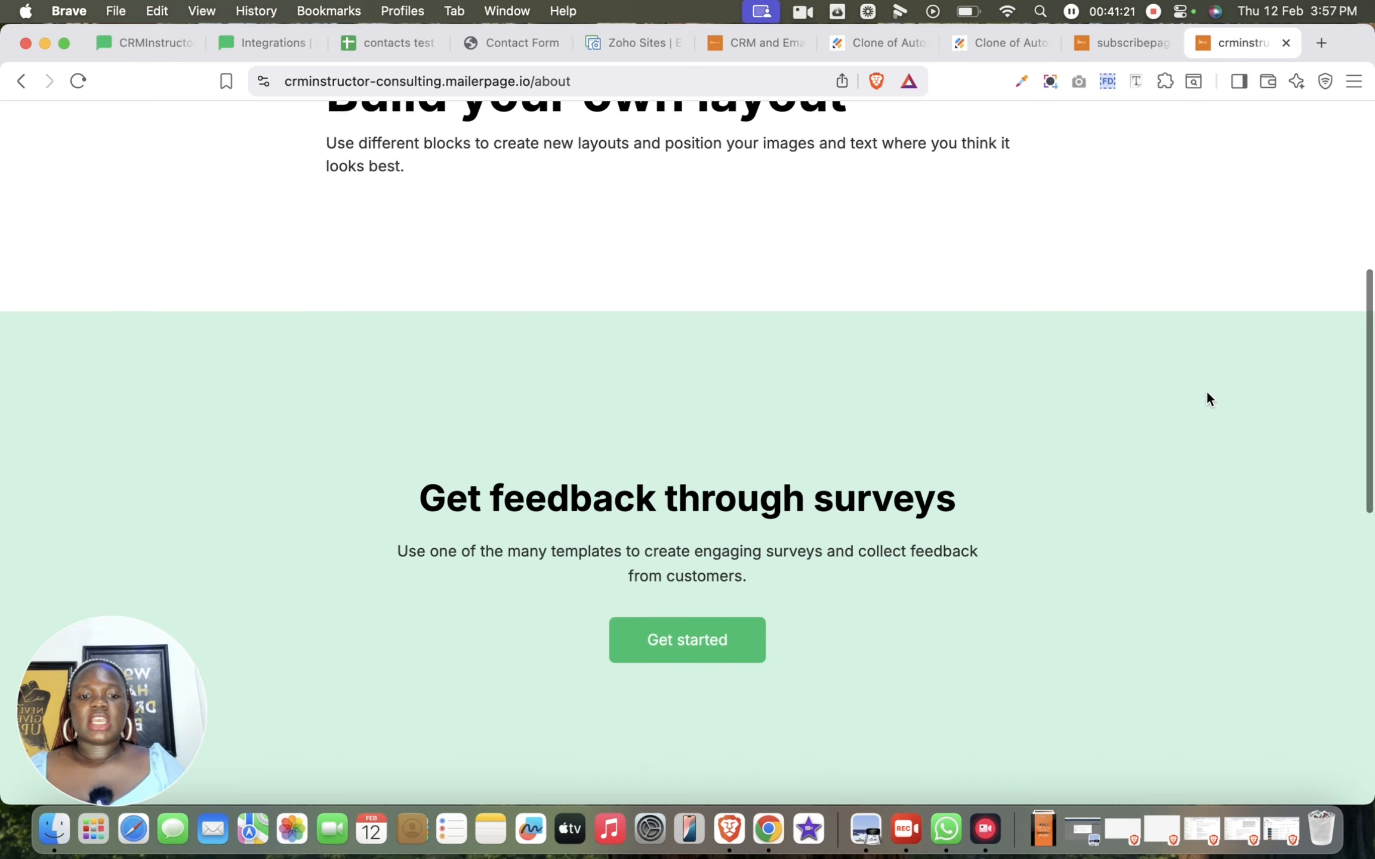
pyautogui.scroll(-10, 1206, 391)
pyautogui.scroll(15, 1206, 391)
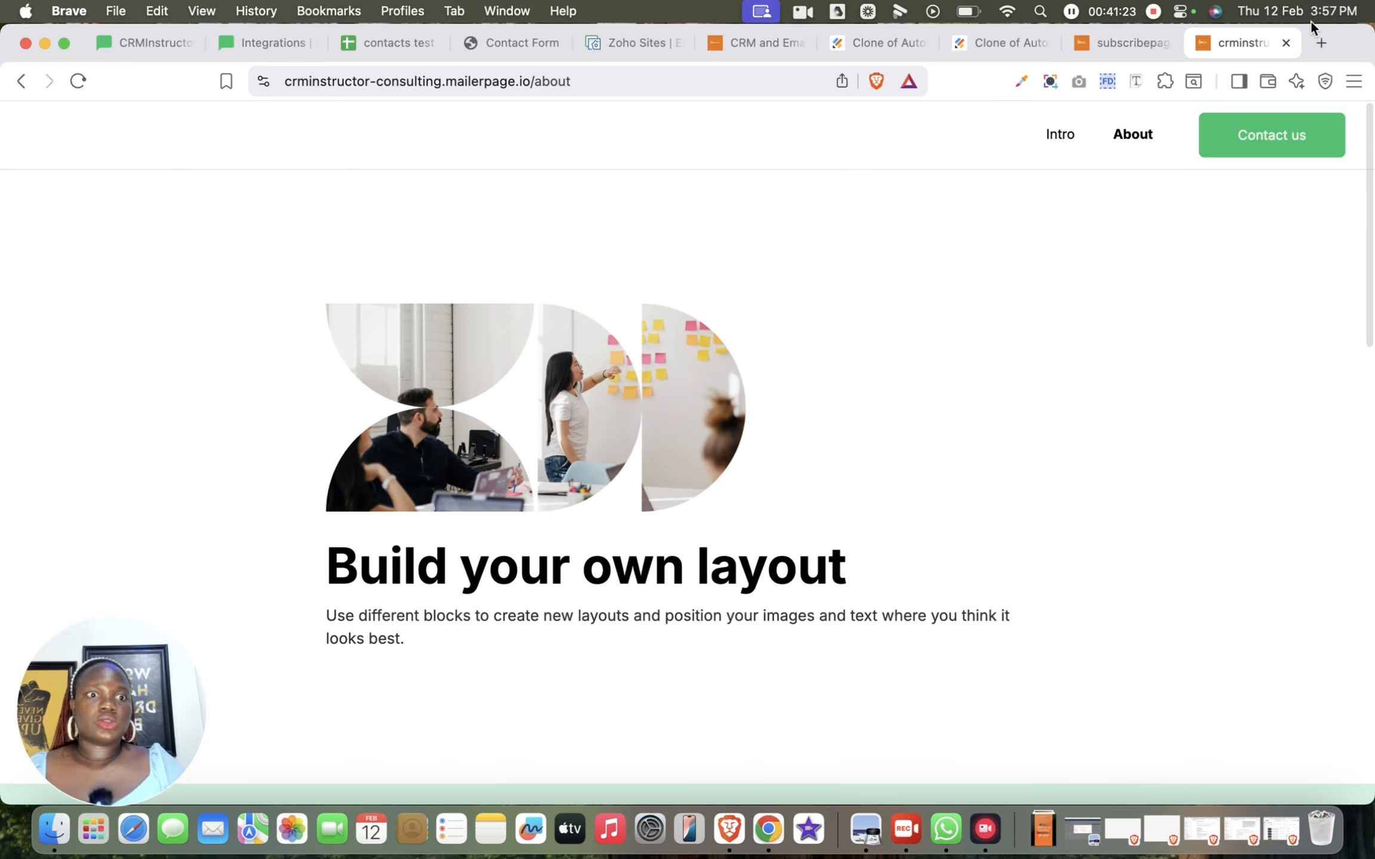
# Close the subscribepage and live website browser tabs, return to the MailerLite website overview, and open the Sites list
pyautogui.click(1112, 51)
pyautogui.click(1164, 47)
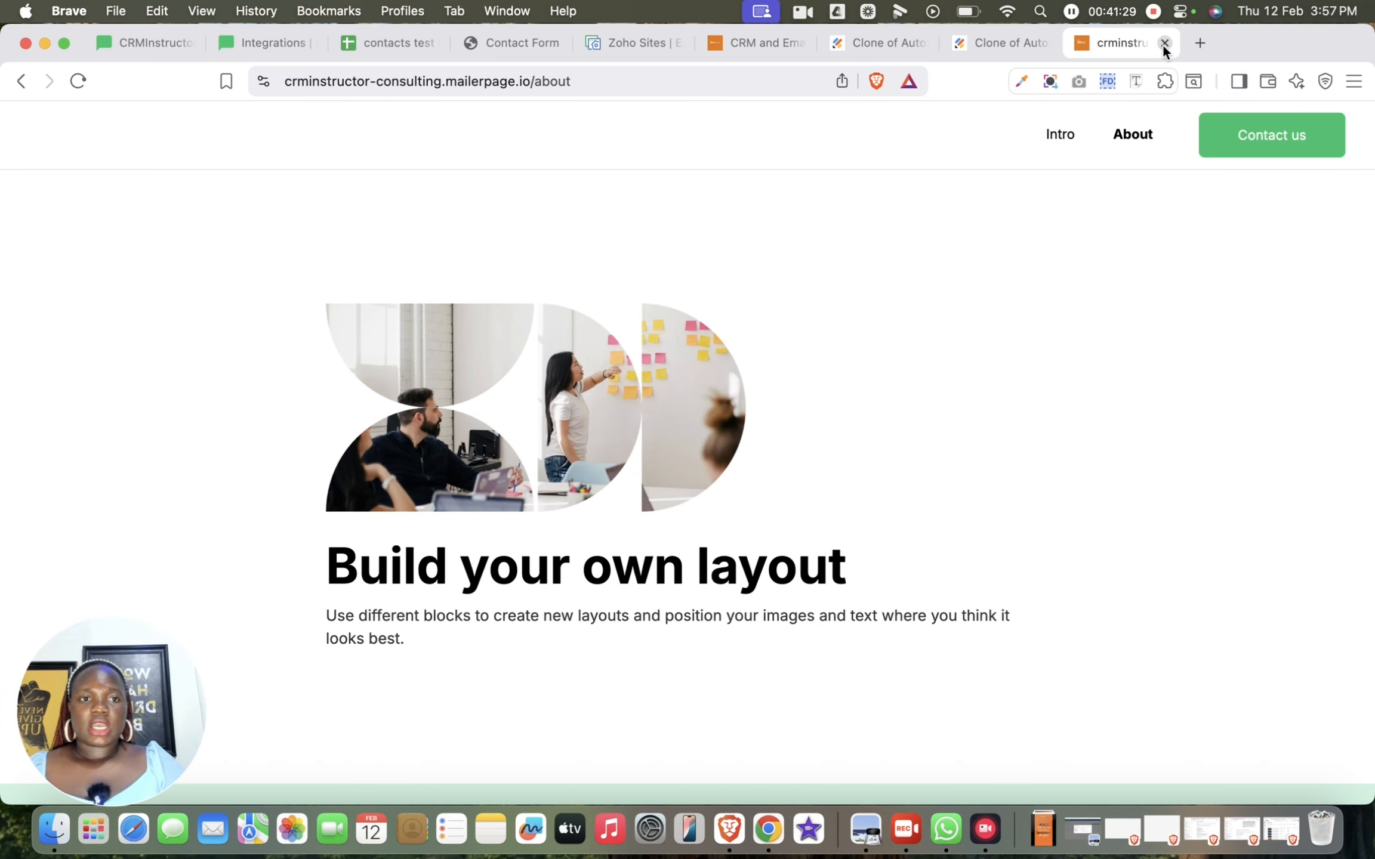
pyautogui.click(1164, 46)
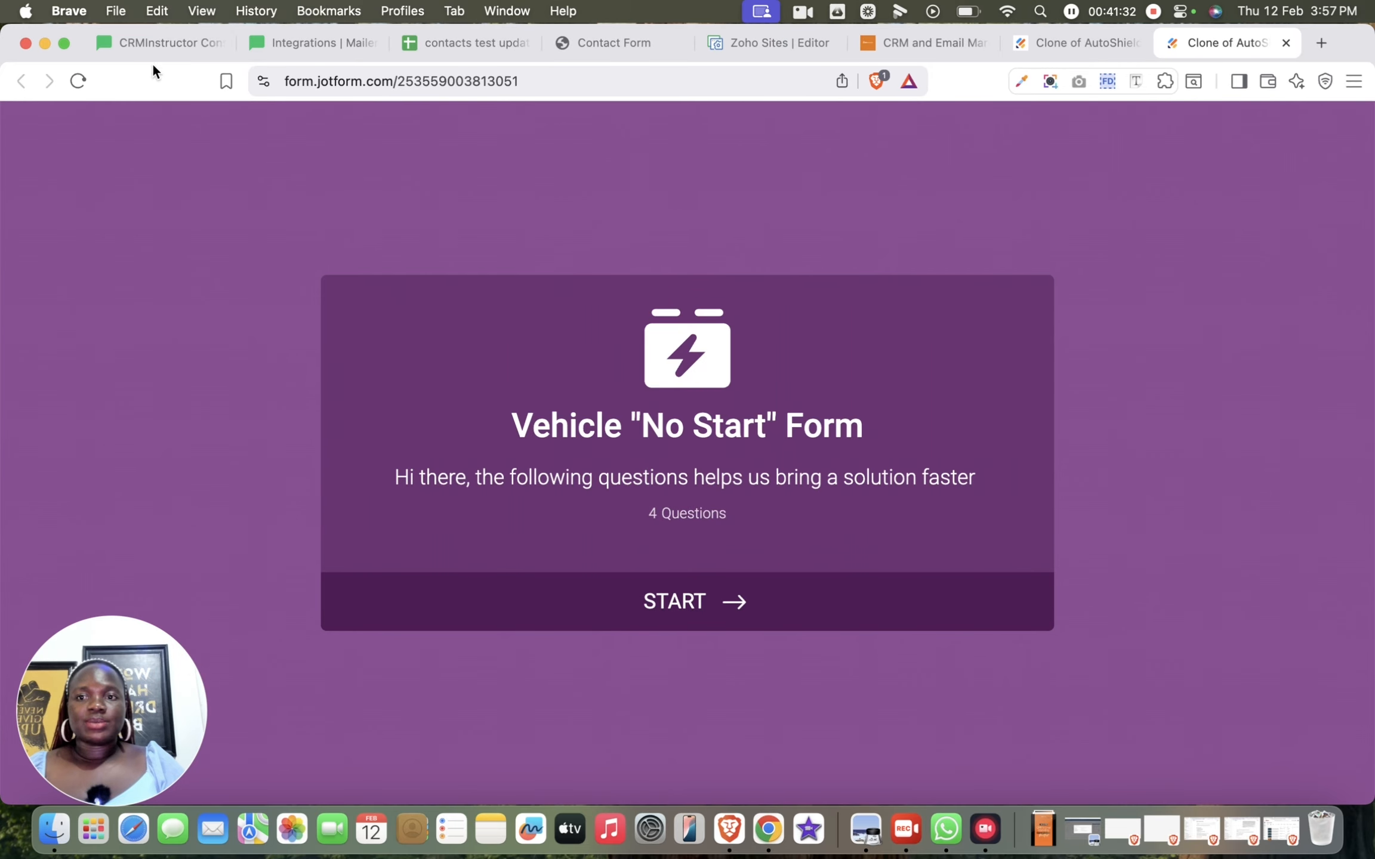
pyautogui.click(157, 46)
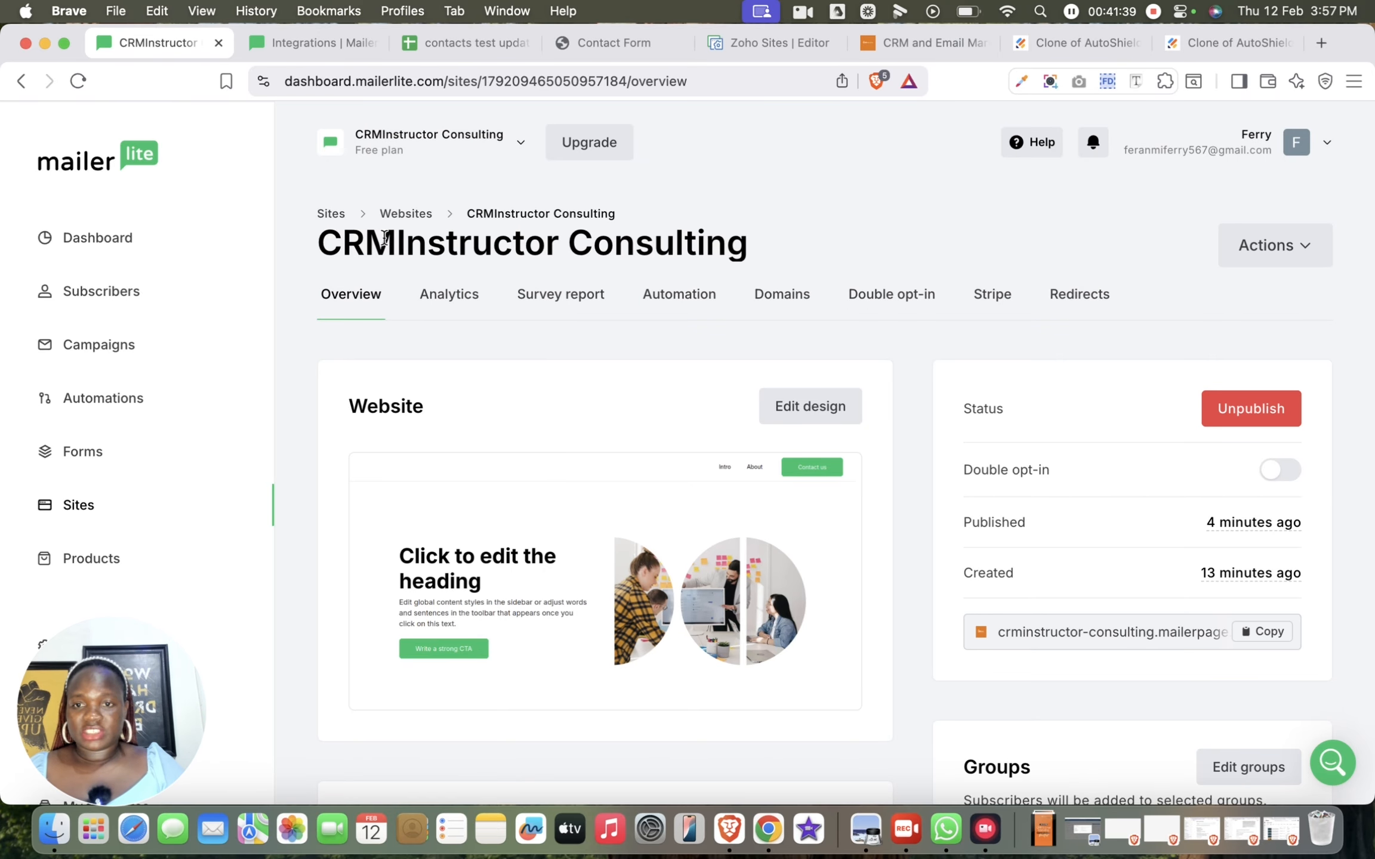
pyautogui.click(333, 215)
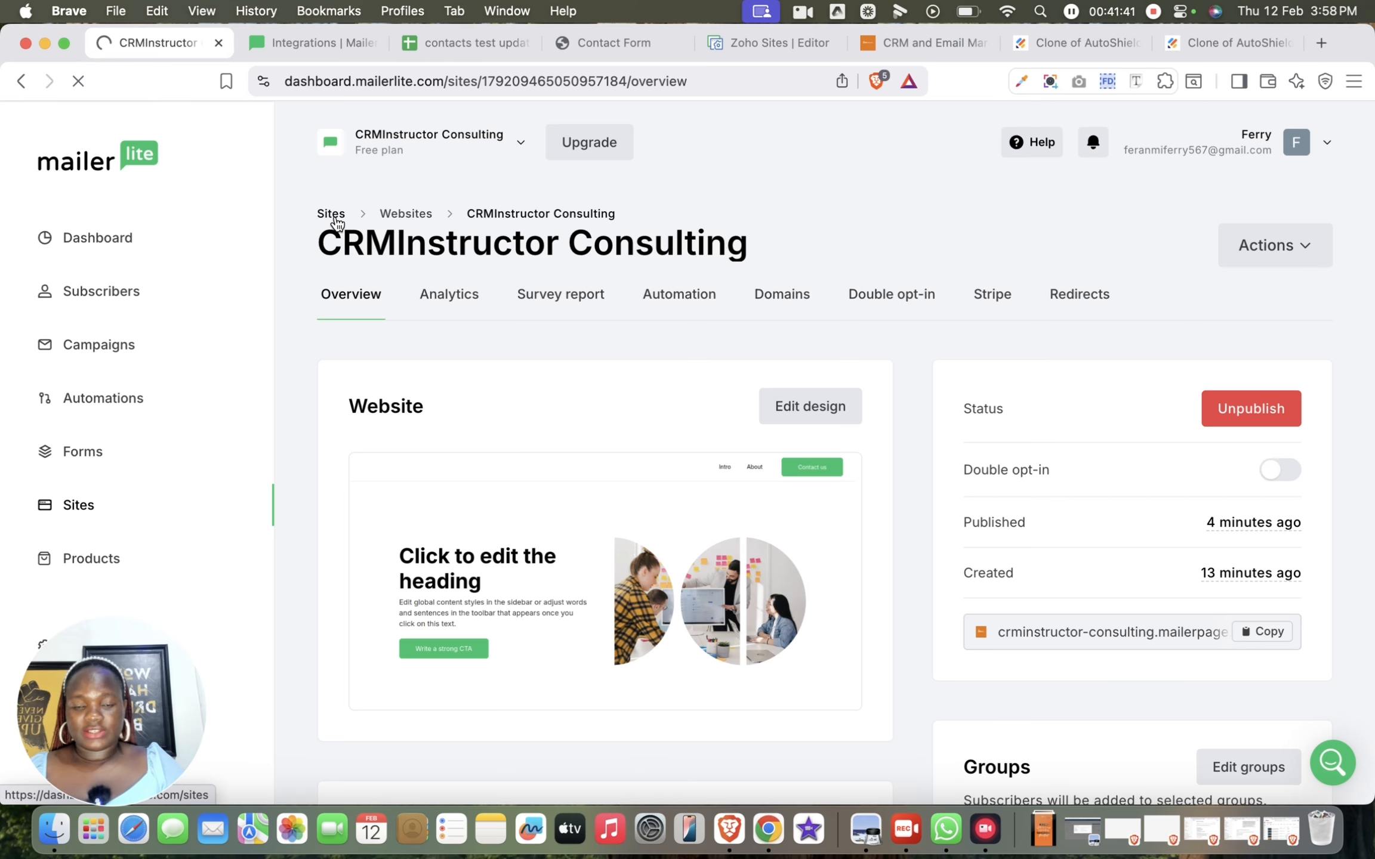